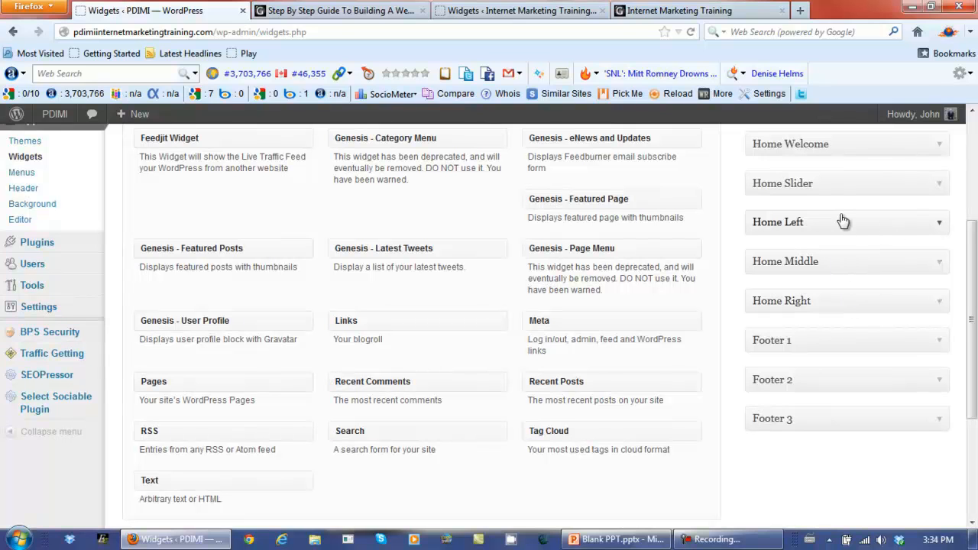
# Add a Text widget titled "Test" to the Home Left widget area, save it and collapse it.
pyautogui.click(939, 227)
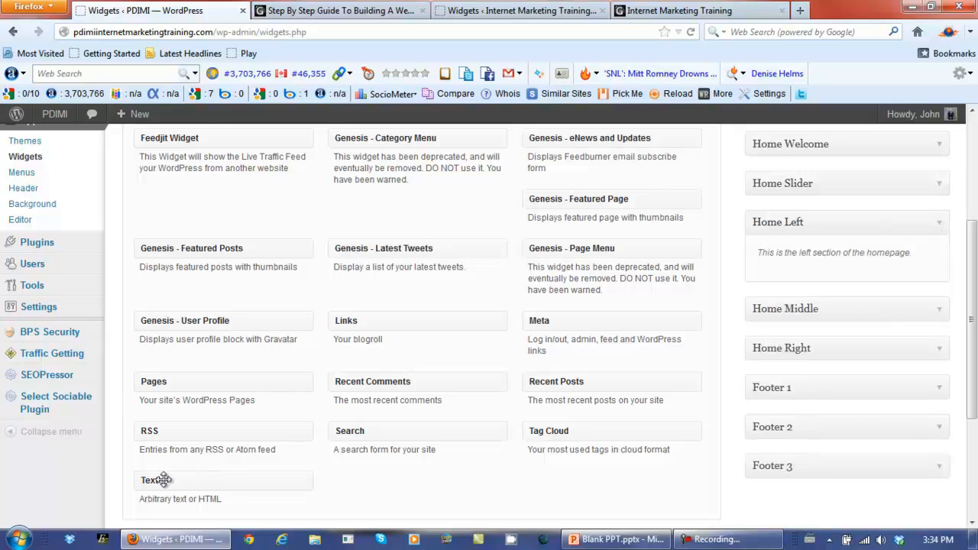
pyautogui.moveTo(160, 480); pyautogui.dragTo(780, 275)
pyautogui.click(749, 320)
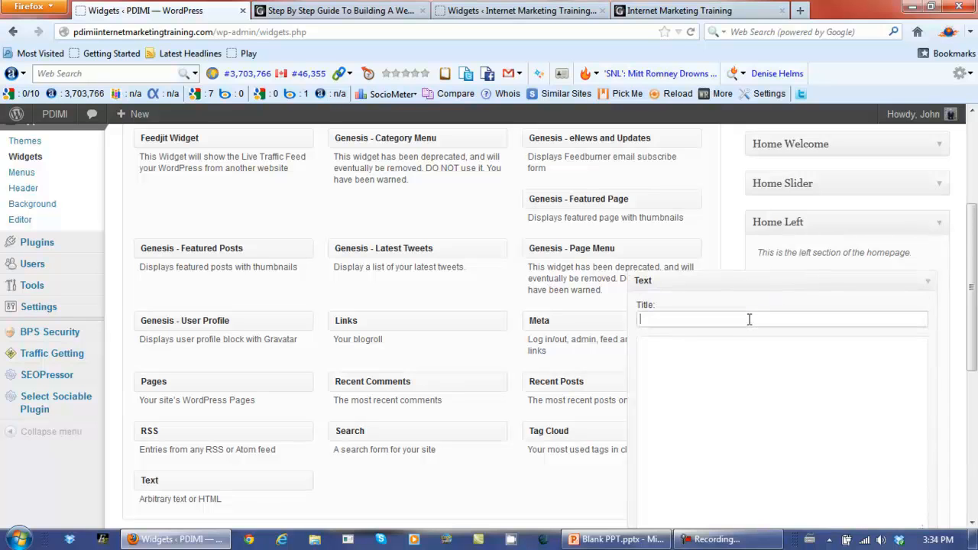
pyautogui.write('Test')
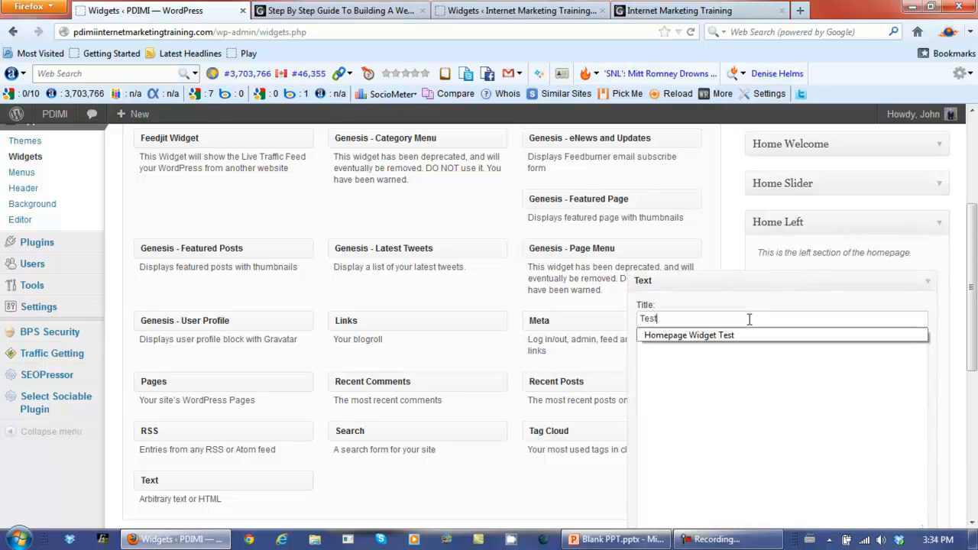
pyautogui.moveTo(689, 319); pyautogui.dragTo(585, 321)
pyautogui.click(479, 288)
pyautogui.moveTo(973, 325); pyautogui.dragTo(974, 381)
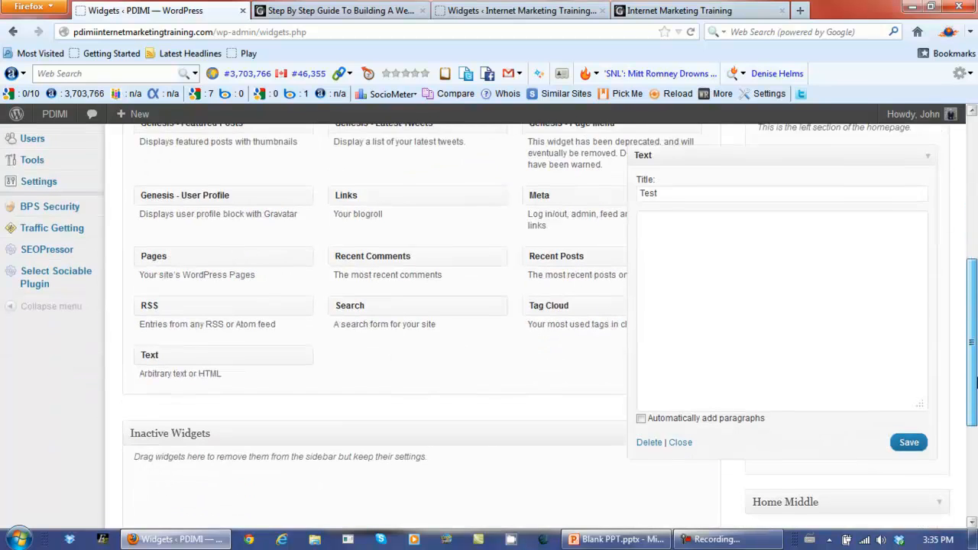
pyautogui.click(915, 443)
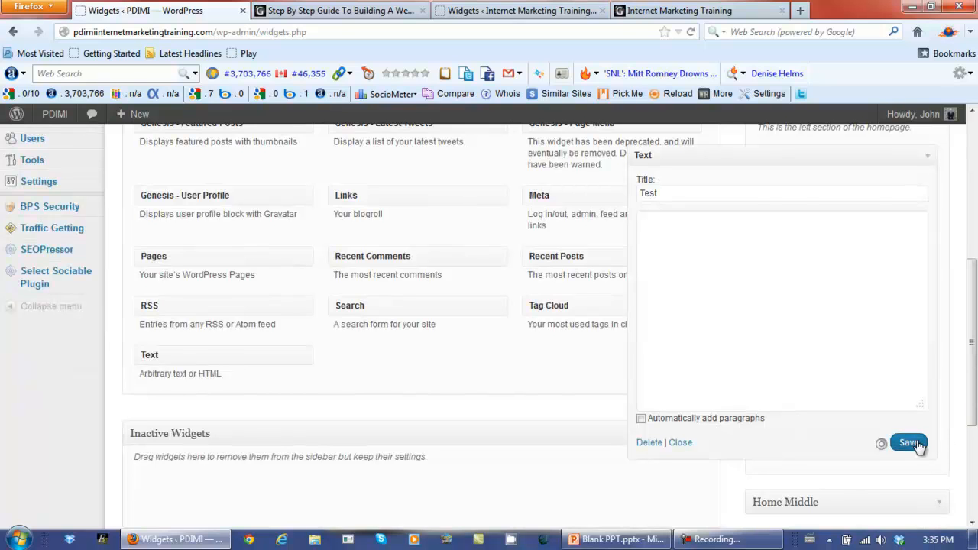
pyautogui.click(681, 444)
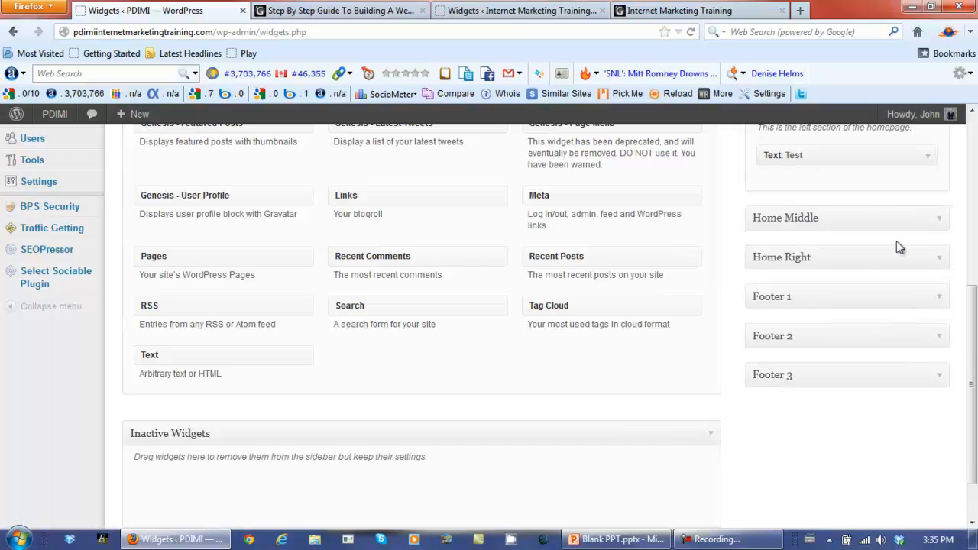
# Add a Text widget titled "Test Middle" to the Home Middle widget area, save it and collapse it.
pyautogui.click(941, 220)
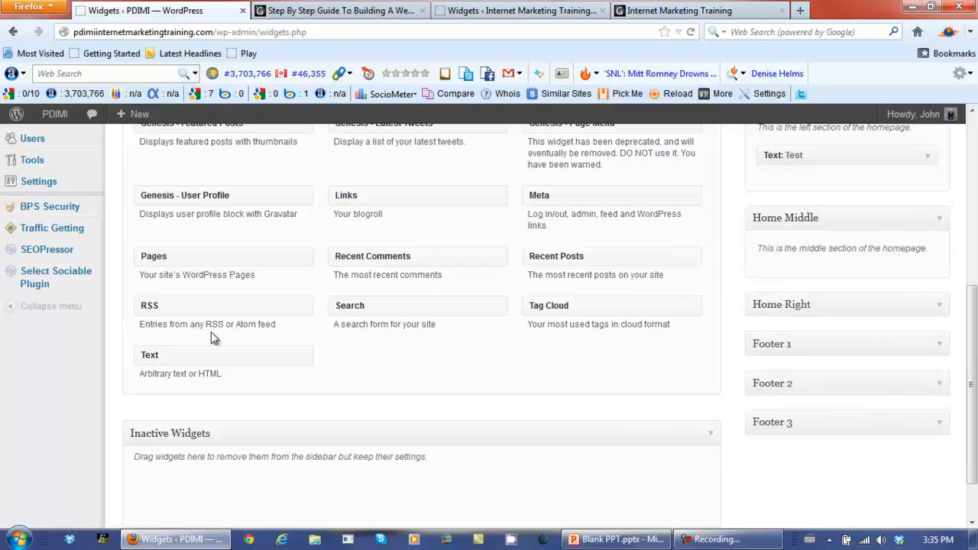
pyautogui.moveTo(167, 359); pyautogui.dragTo(789, 276)
pyautogui.click(763, 313)
pyautogui.write('Test Middle')
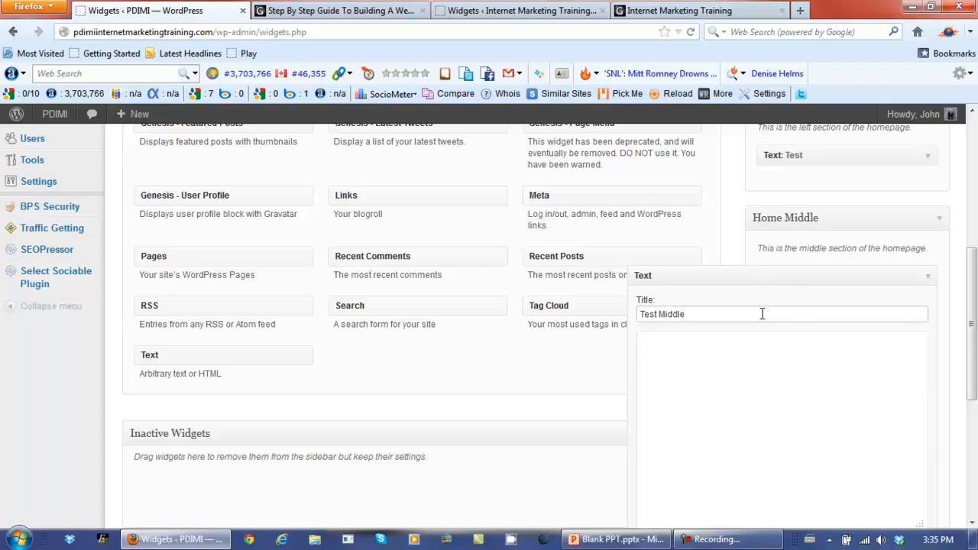
pyautogui.moveTo(972, 318); pyautogui.dragTo(970, 374)
pyautogui.click(907, 429)
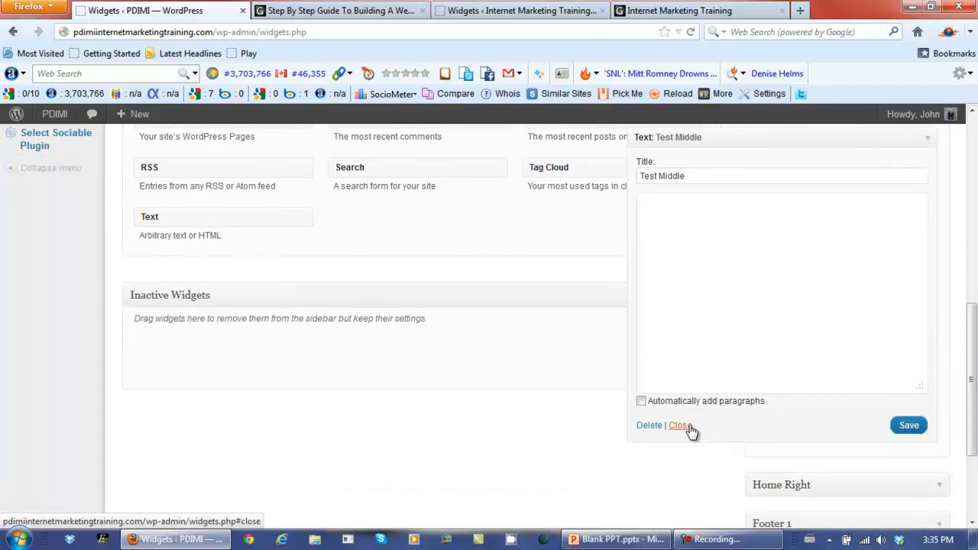
pyautogui.click(680, 426)
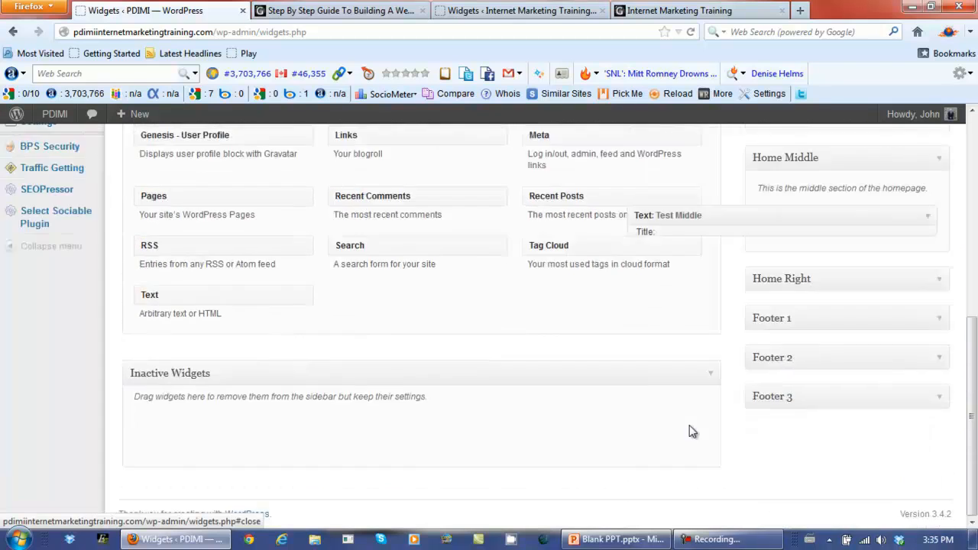
# Add a Text widget titled "Test Right" to the Home Right widget area, save it and collapse it.
pyautogui.click(941, 280)
pyautogui.moveTo(153, 296); pyautogui.dragTo(845, 315)
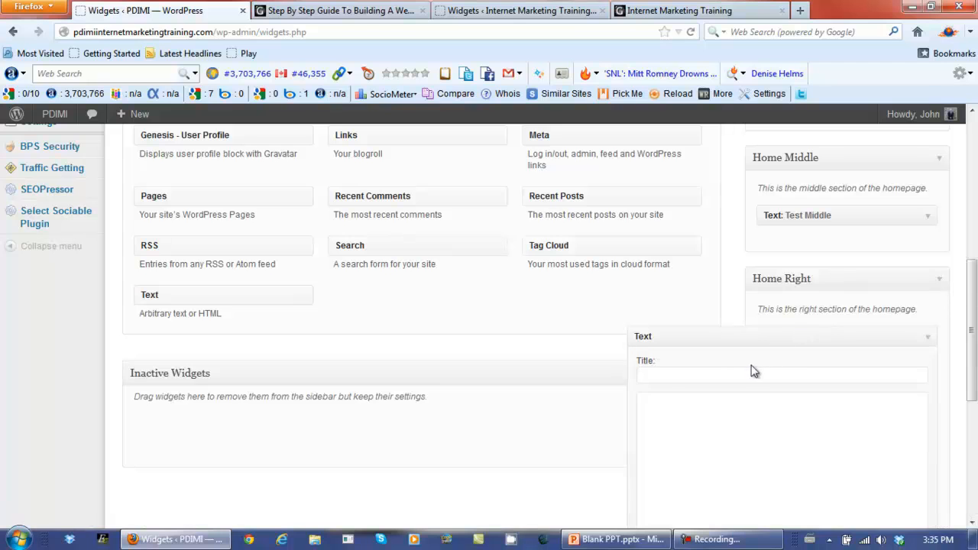
pyautogui.click(745, 372)
pyautogui.write('Test')
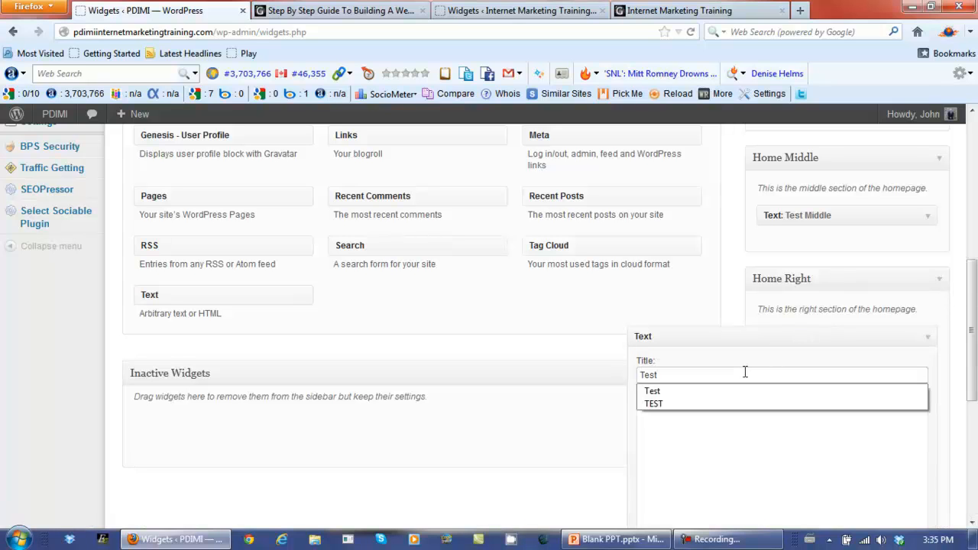
pyautogui.write(' Right')
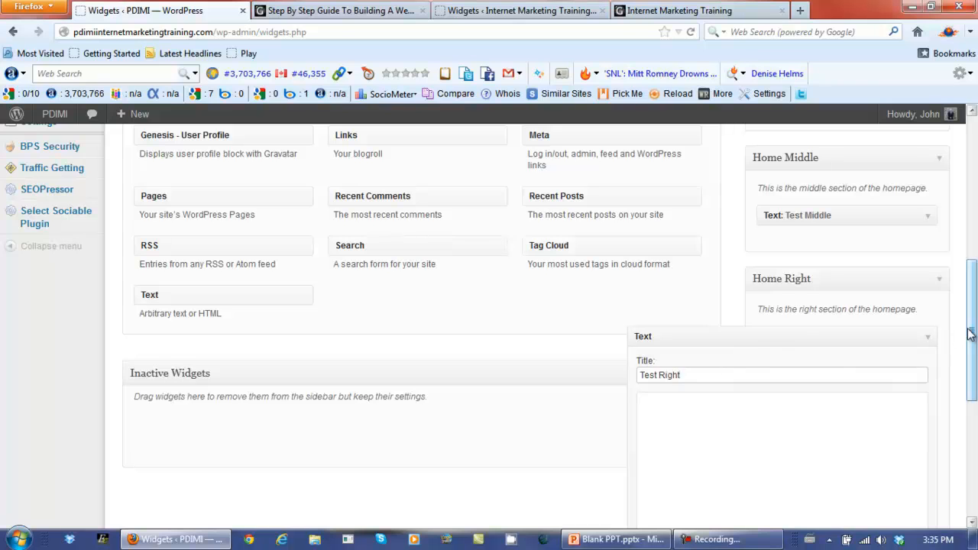
pyautogui.scroll(-5, 969, 336)
pyautogui.click(909, 399)
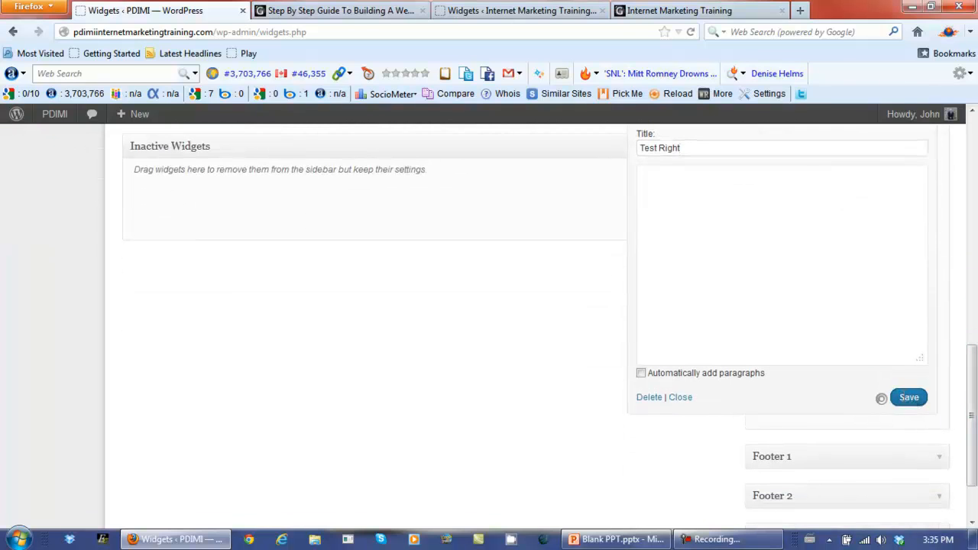
pyautogui.click(685, 401)
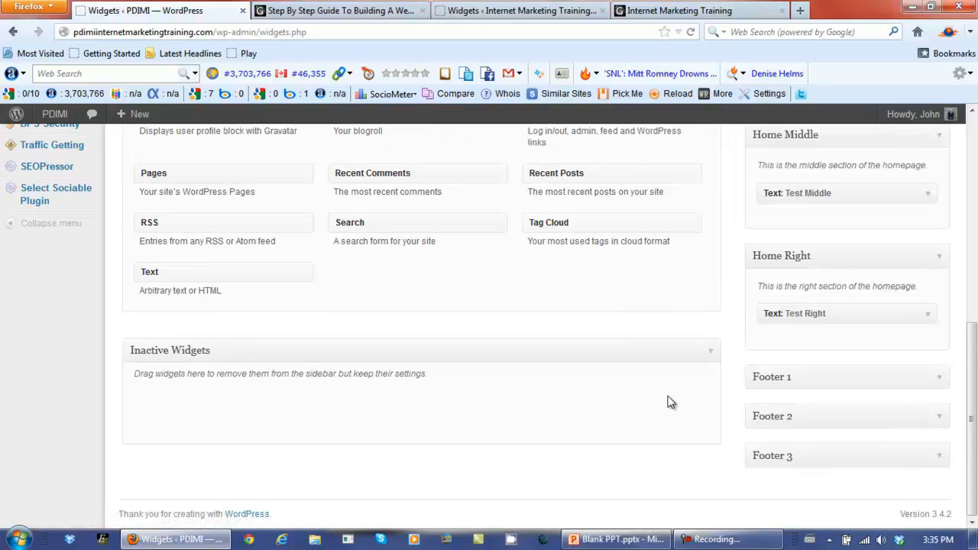
# Reload the site's homepage and check where the three test widgets are placed below the video.
pyautogui.click(356, 11)
pyautogui.click(692, 32)
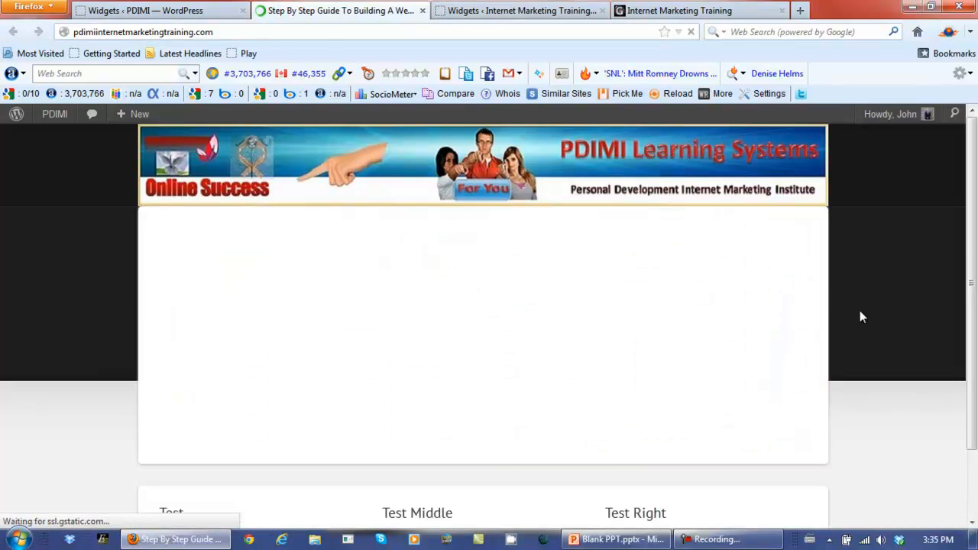
pyautogui.moveTo(976, 239); pyautogui.dragTo(977, 327)
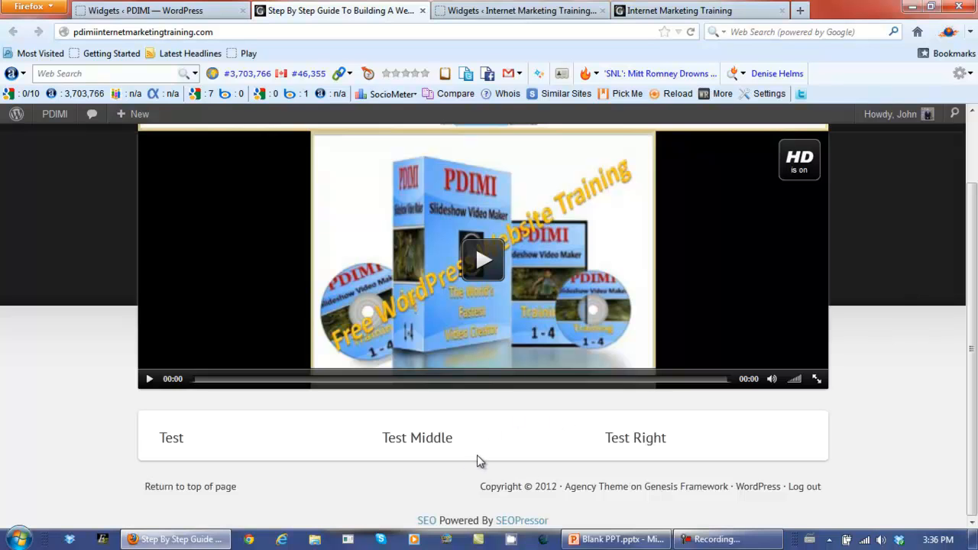
pyautogui.scroll(2, 479, 458)
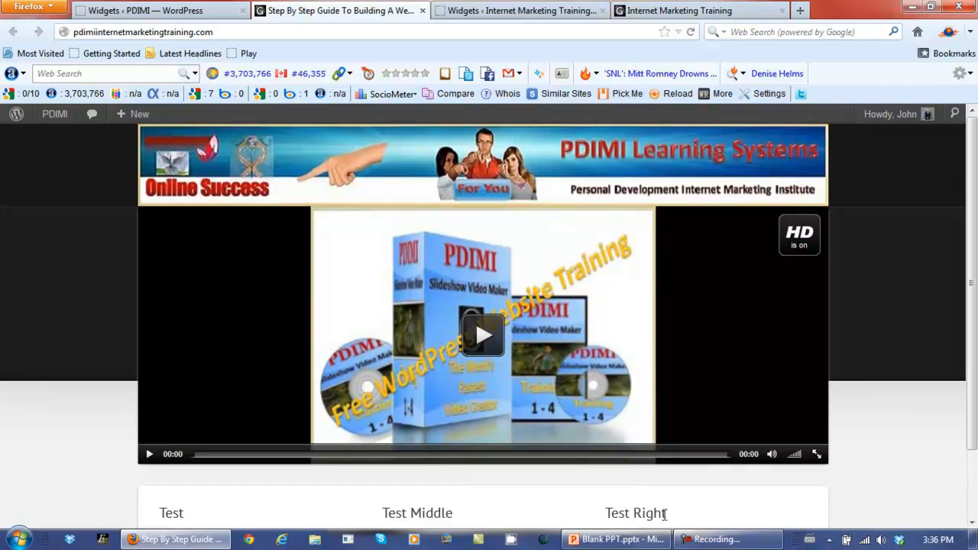
pyautogui.moveTo(669, 514)
pyautogui.mouseDown()
pyautogui.moveTo(603, 516)
pyautogui.moveTo(675, 516)
pyautogui.mouseUp()
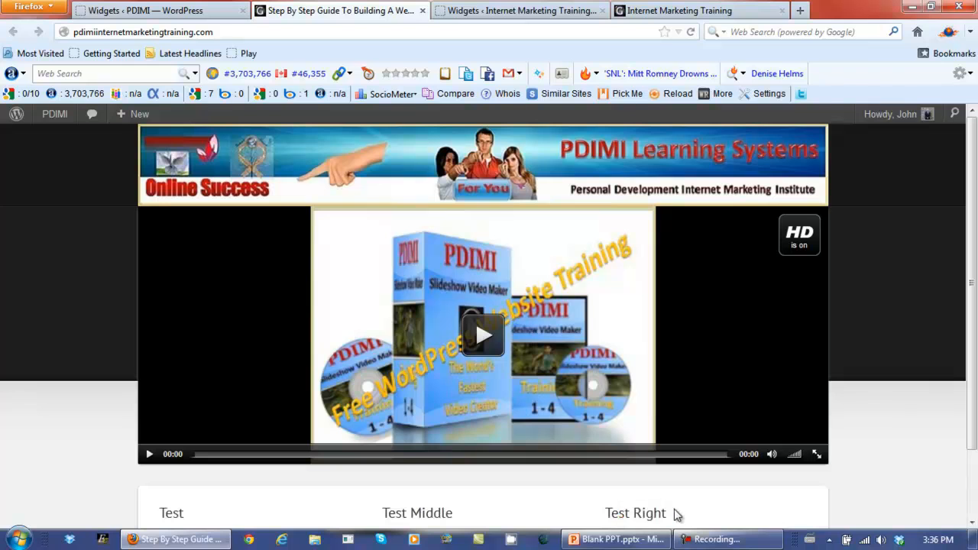
# Retitle the Home Right text widget "Membership Access", enter the paragraph beginning "This is going to become a membership website", and save it.
pyautogui.click(192, 16)
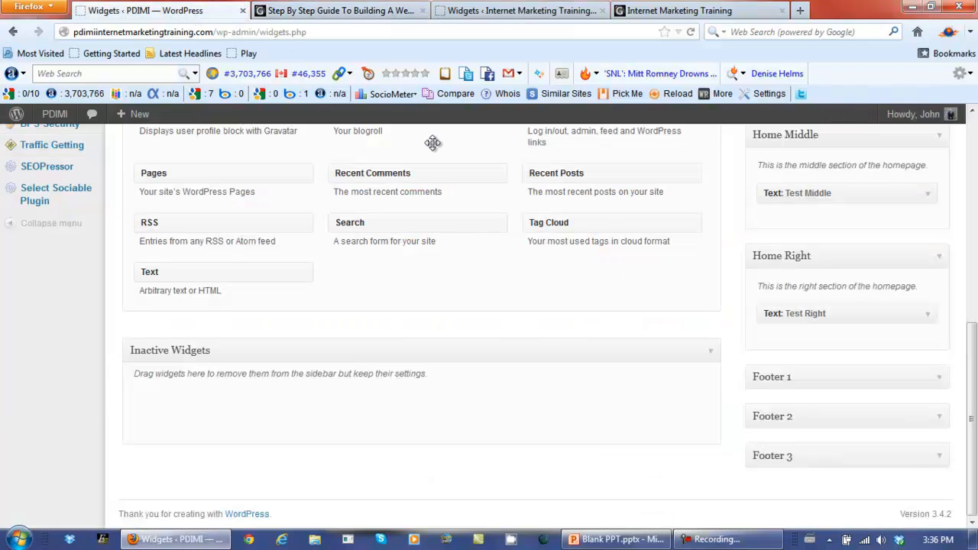
pyautogui.click(927, 319)
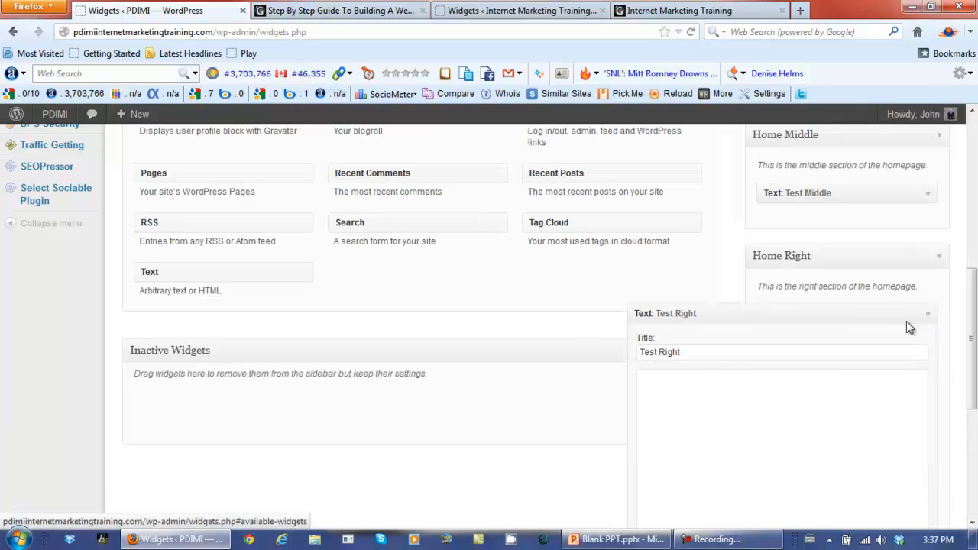
pyautogui.moveTo(684, 352); pyautogui.dragTo(623, 350)
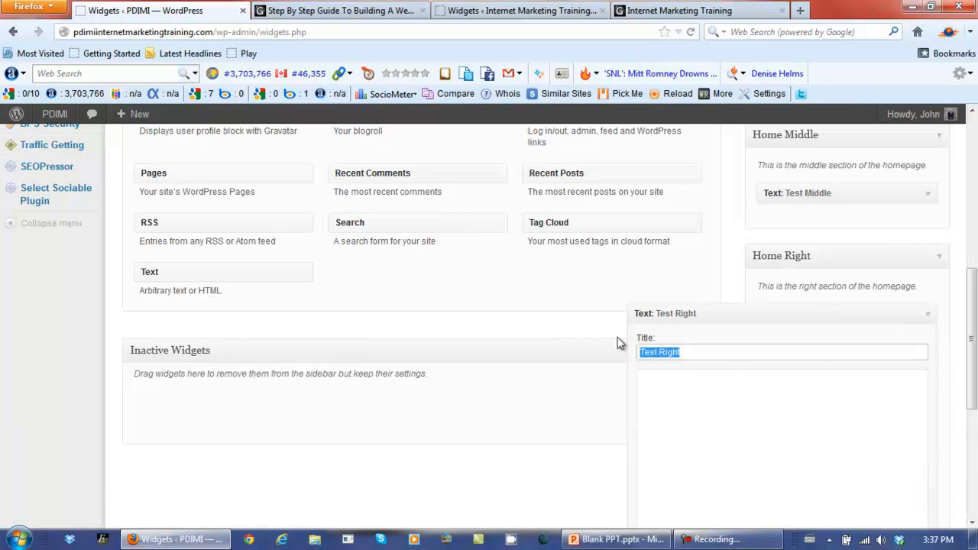
pyautogui.write('Membership Access')
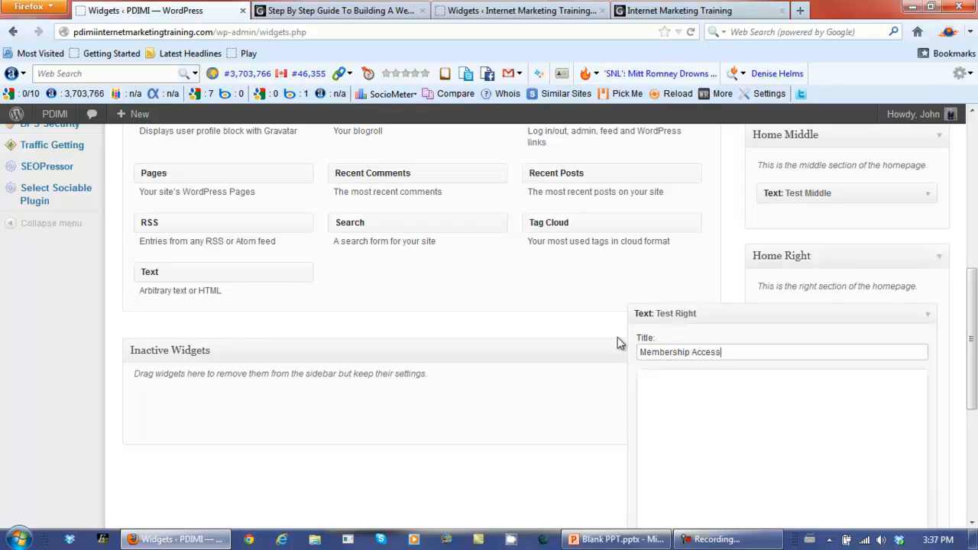
pyautogui.click(702, 388)
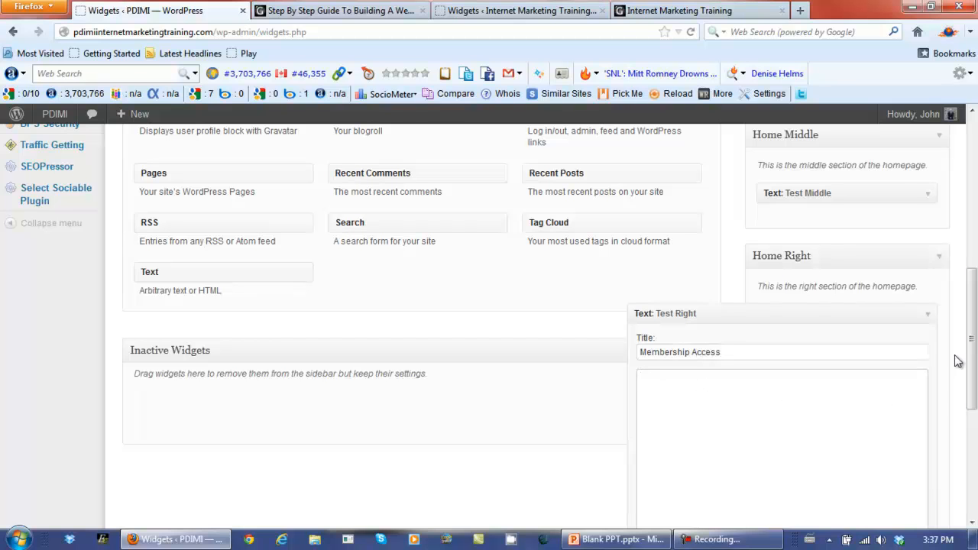
pyautogui.moveTo(971, 340); pyautogui.dragTo(972, 396)
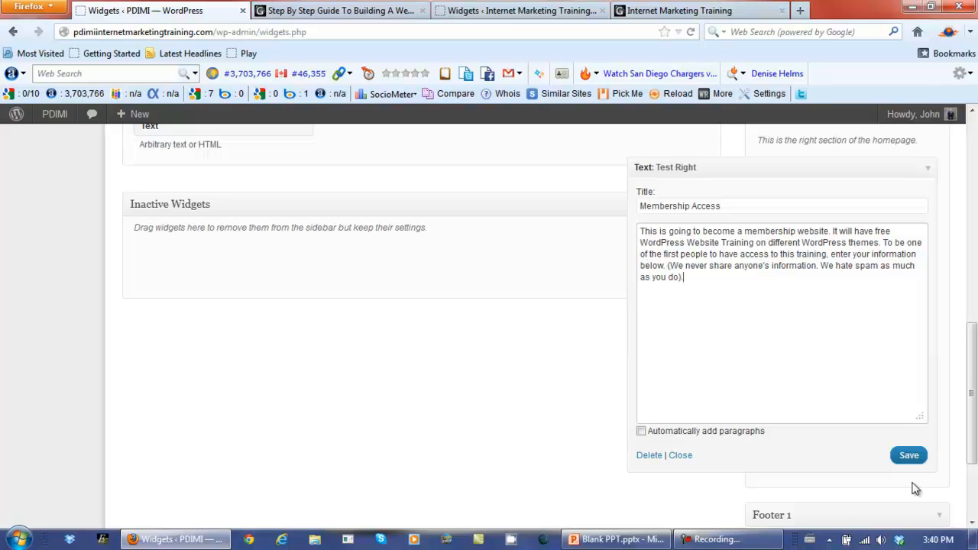
pyautogui.click(908, 457)
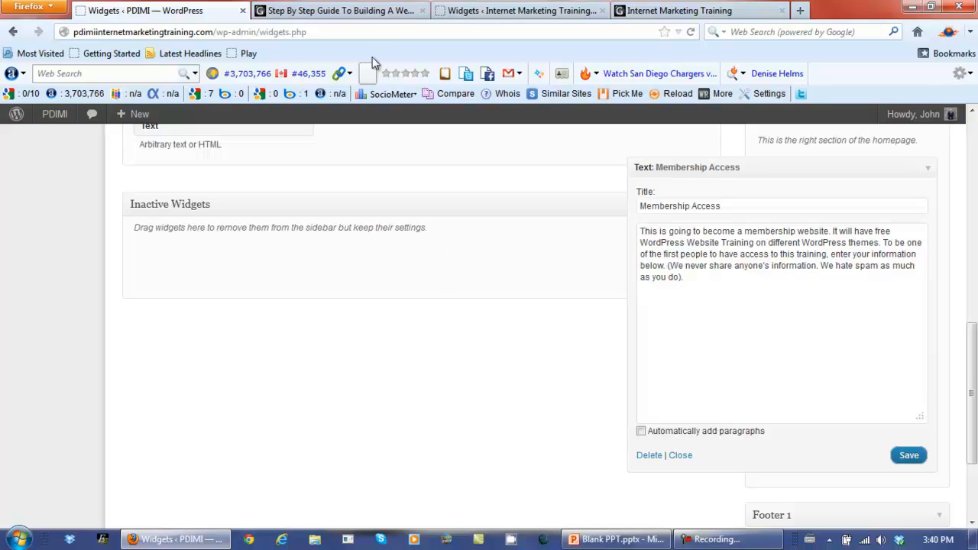
# Refresh the homepage and examine the Membership Access column and the other two widget columns under the video.
pyautogui.click(378, 14)
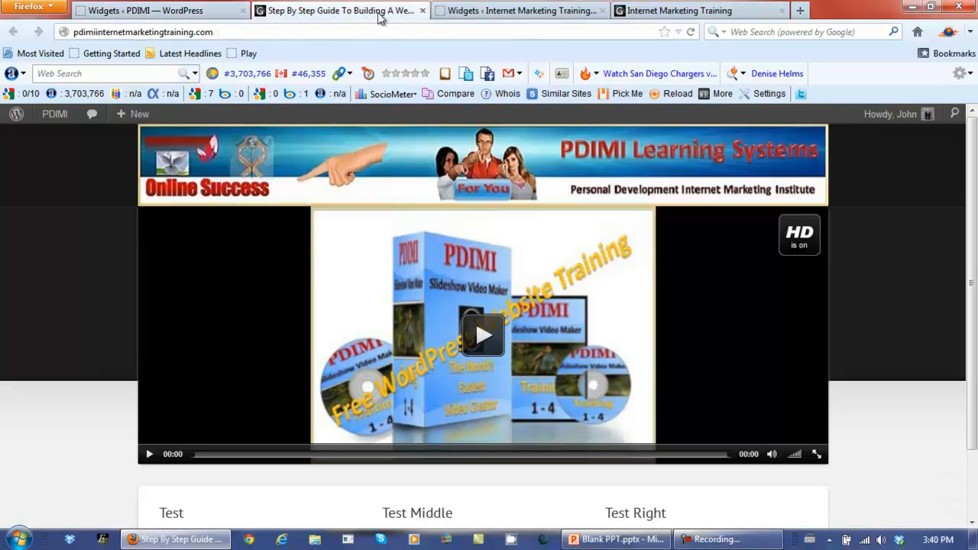
pyautogui.click(691, 33)
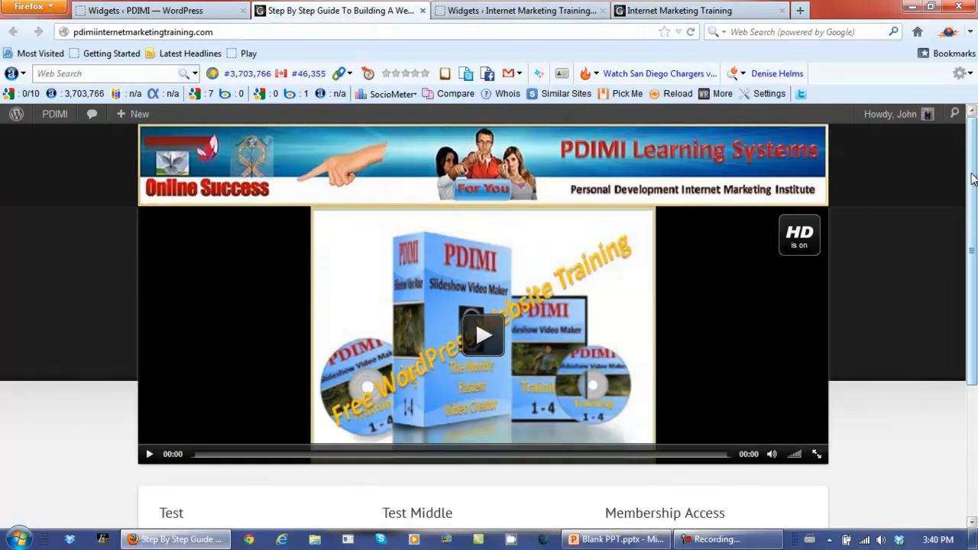
pyautogui.moveTo(973, 178); pyautogui.dragTo(970, 330)
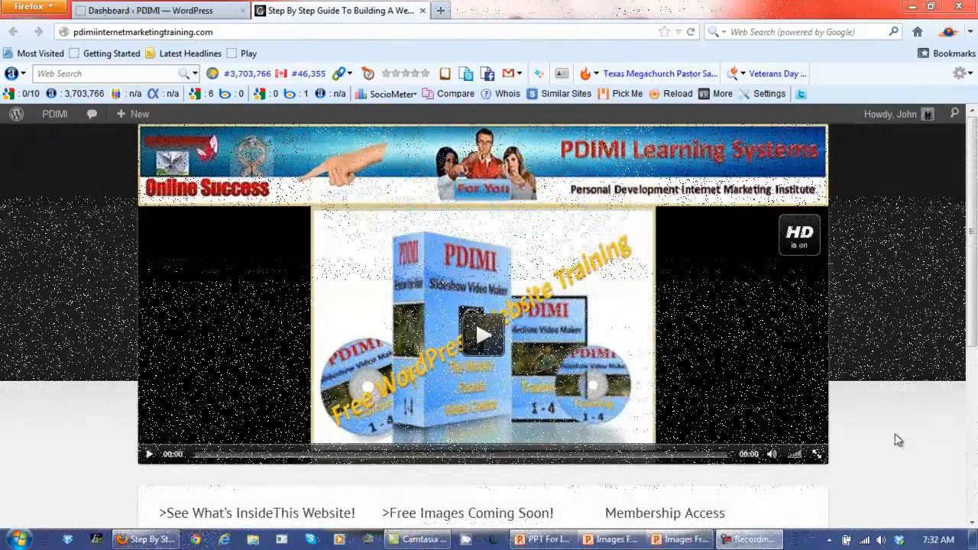
pyautogui.moveTo(975, 201); pyautogui.dragTo(960, 345)
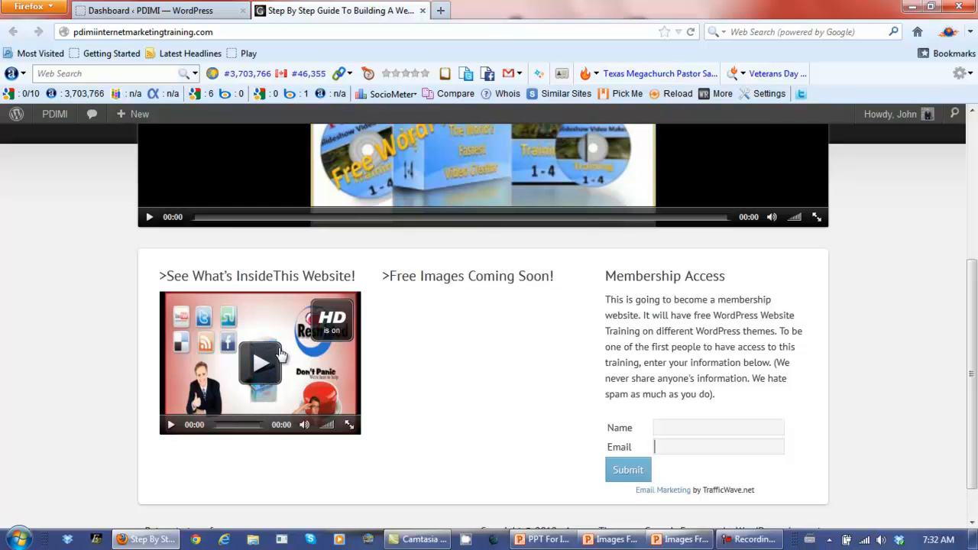
pyautogui.scroll(5, 471, 386)
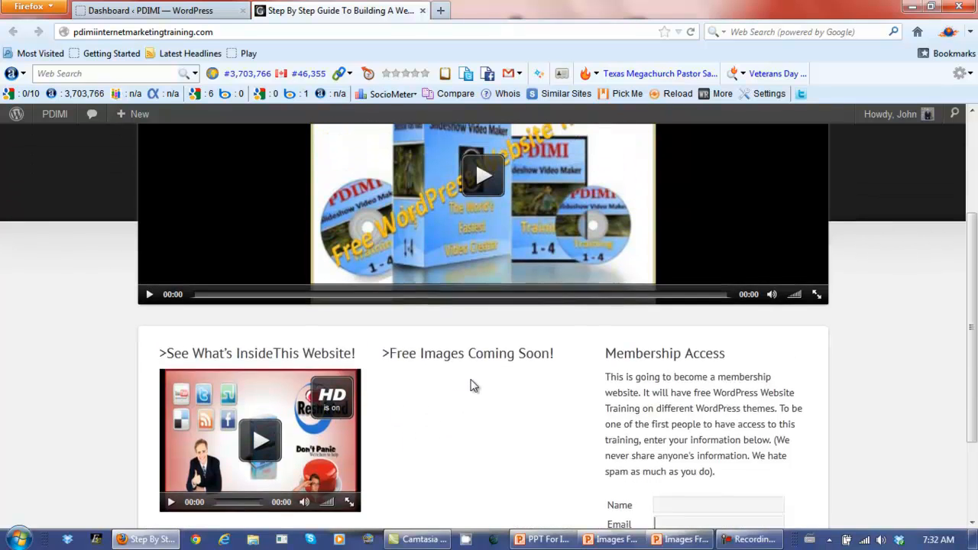
pyautogui.scroll(1, 856, 459)
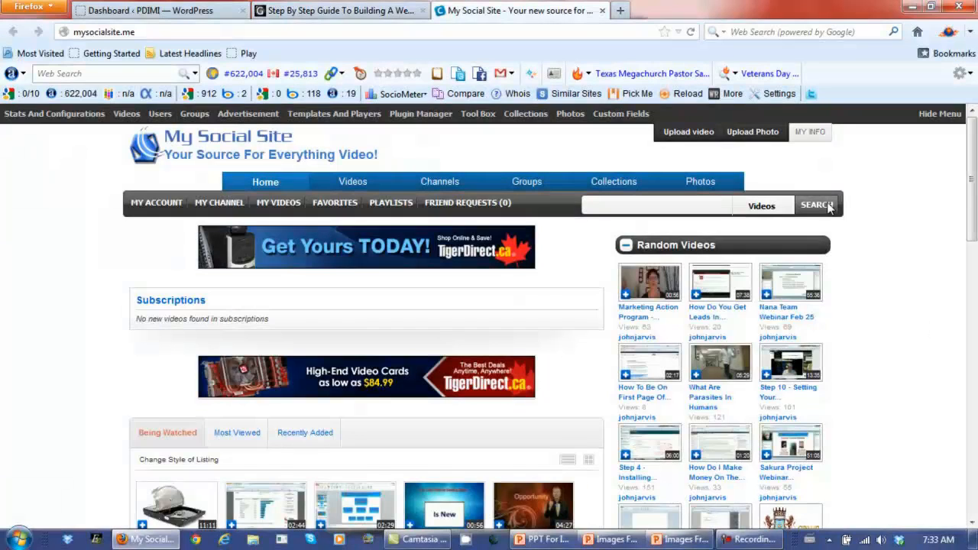
# Upload the Free Professional Images Video file from the Desktop to My Social Site.
pyautogui.click(686, 134)
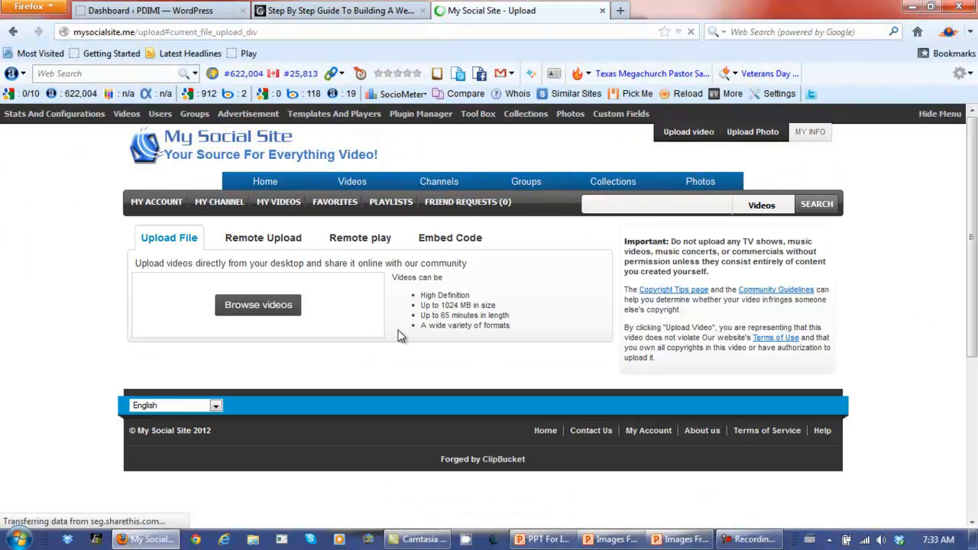
pyautogui.click(263, 306)
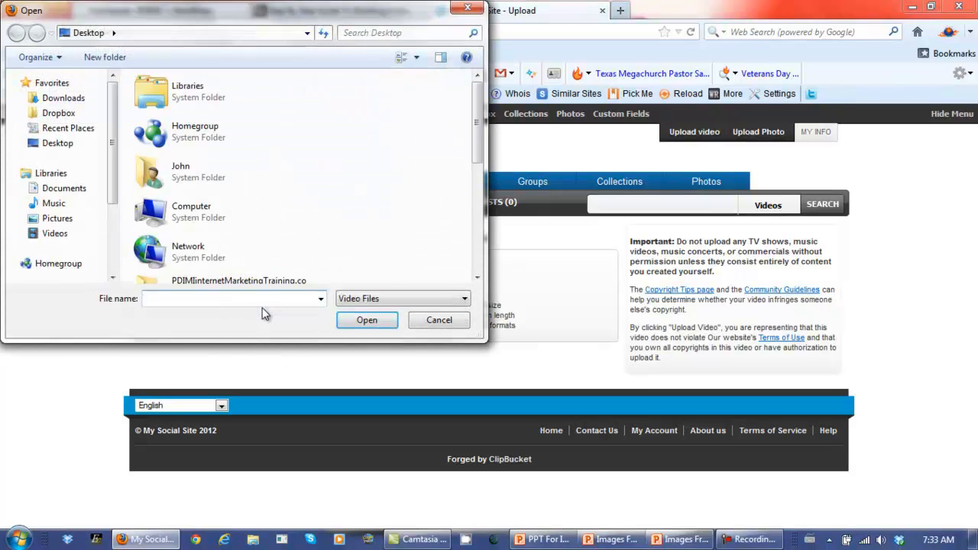
pyautogui.moveTo(477, 107); pyautogui.dragTo(477, 171)
pyautogui.click(226, 170)
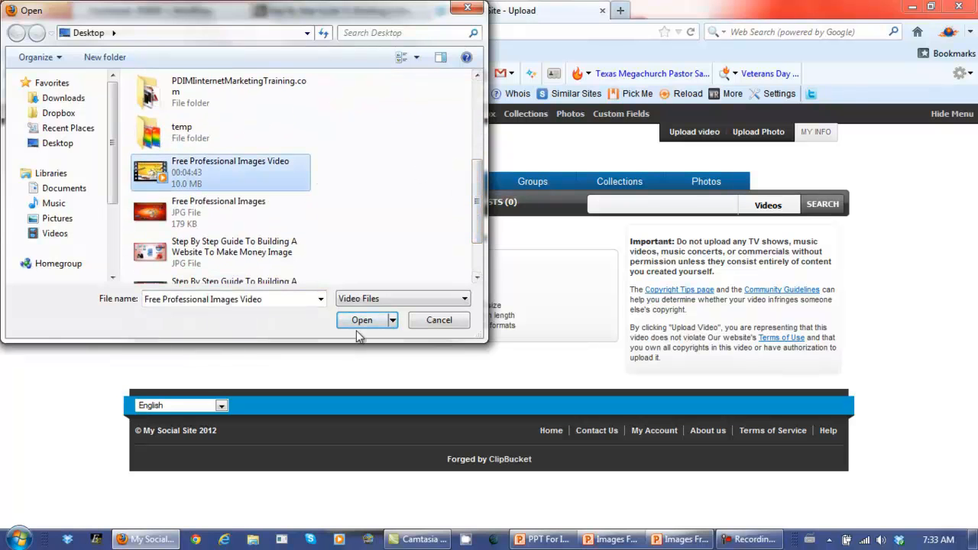
pyautogui.click(357, 321)
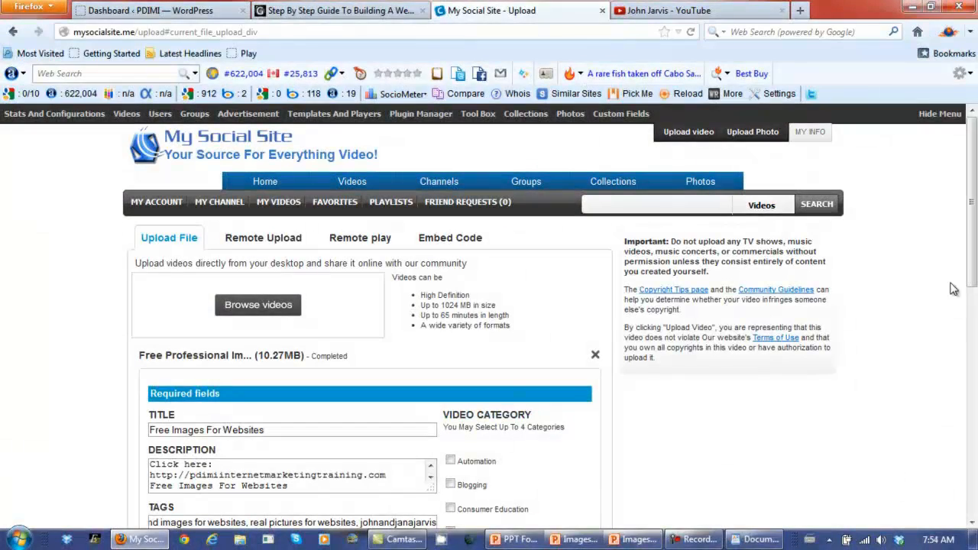
# Save the entered details of the uploaded "Free Images For Websites" video.
pyautogui.moveTo(969, 253); pyautogui.dragTo(975, 459)
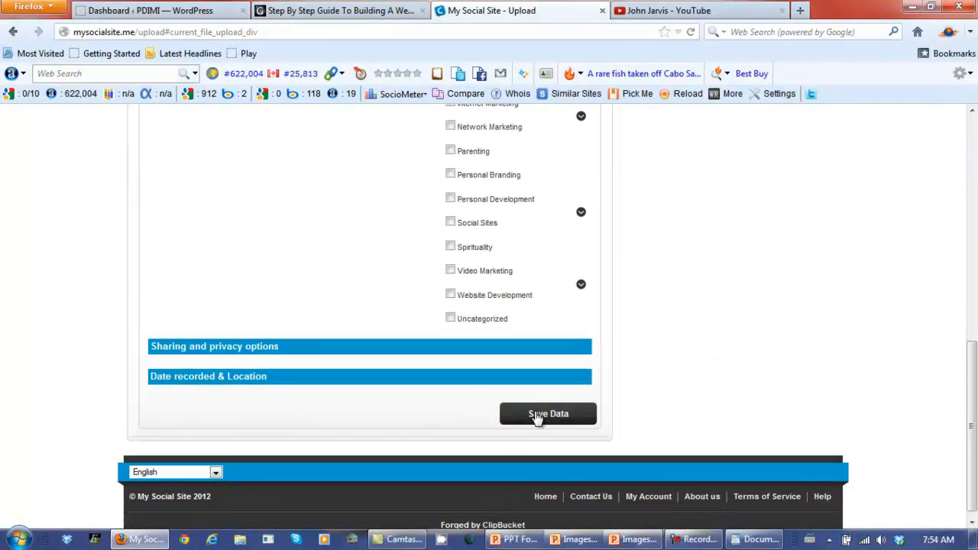
pyautogui.click(537, 416)
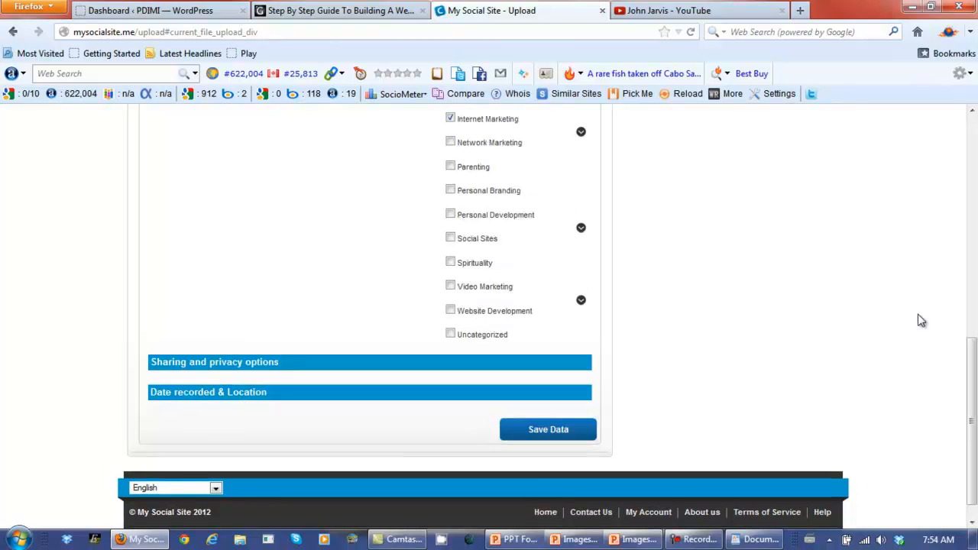
pyautogui.moveTo(972, 388); pyautogui.dragTo(974, 136)
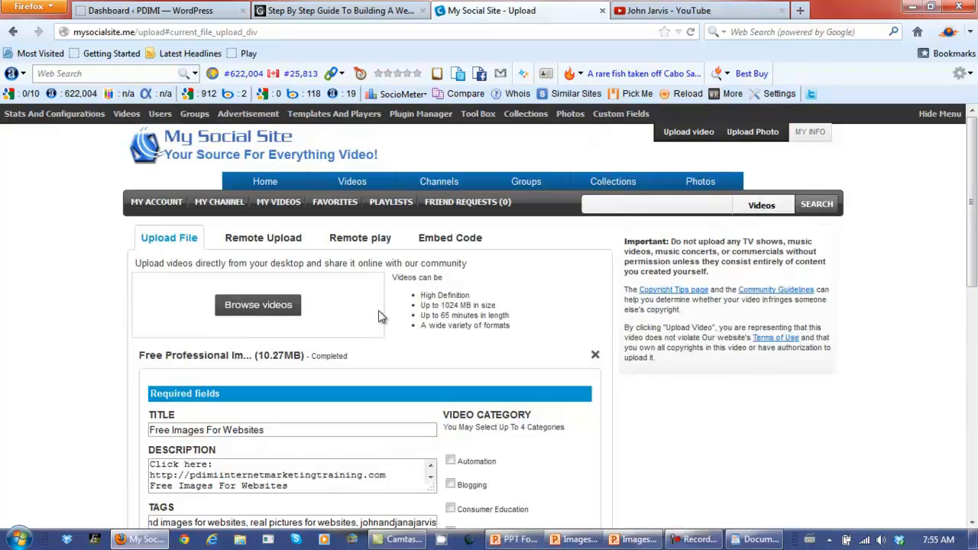
# Return to the My Social Site homepage and open "Free Images For Websites" from the recently added videos.
pyautogui.click(265, 183)
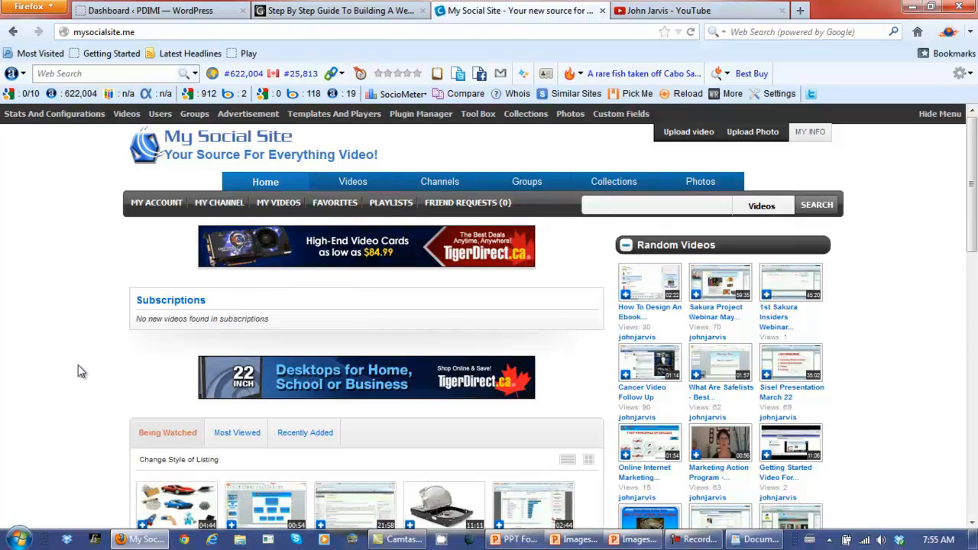
pyautogui.click(306, 433)
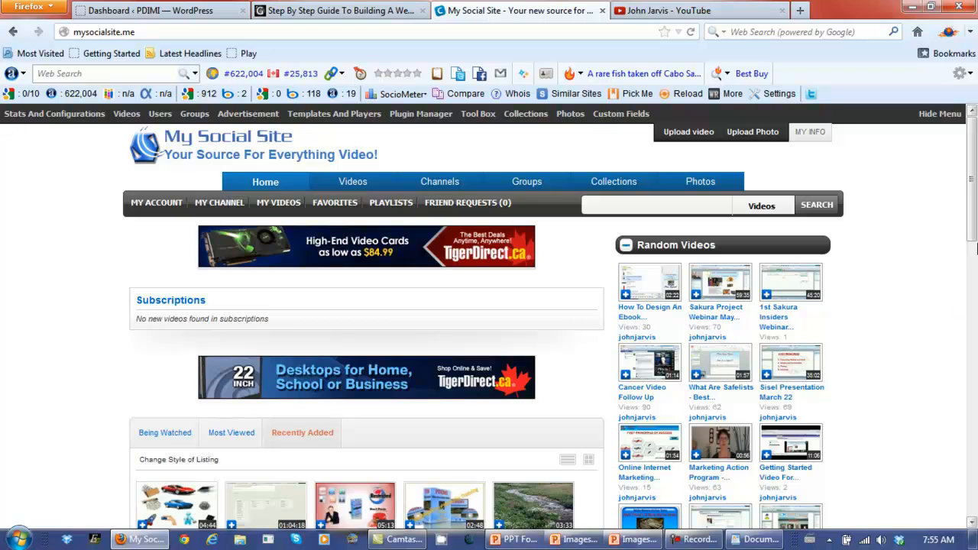
pyautogui.scroll(-3, 677, 304)
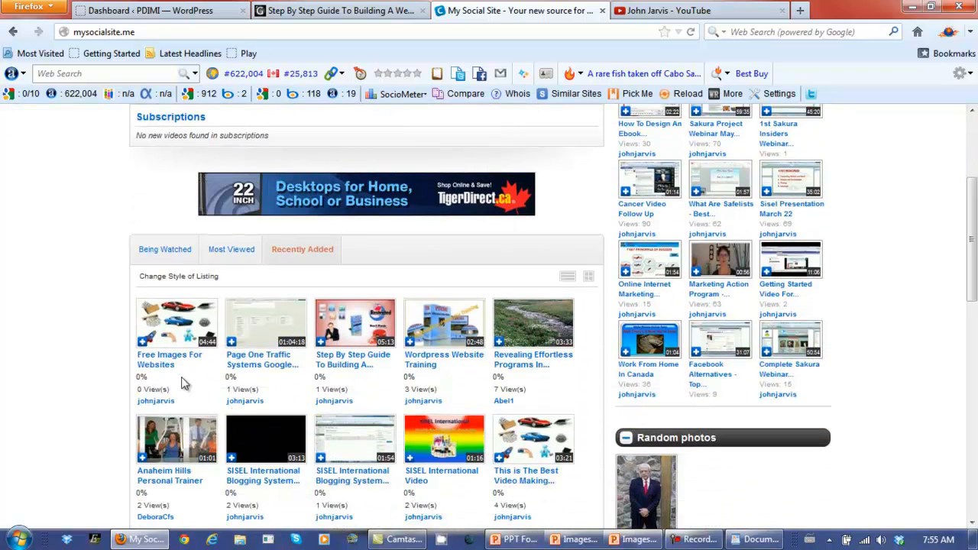
pyautogui.click(163, 370)
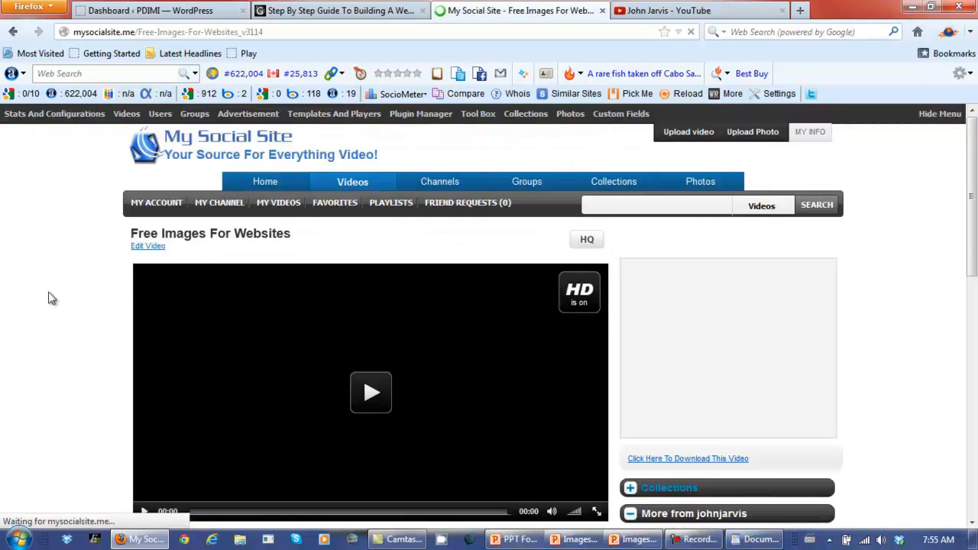
# Edit the "Free Images For Websites" video and open the management page for its thumbnails.
pyautogui.click(143, 248)
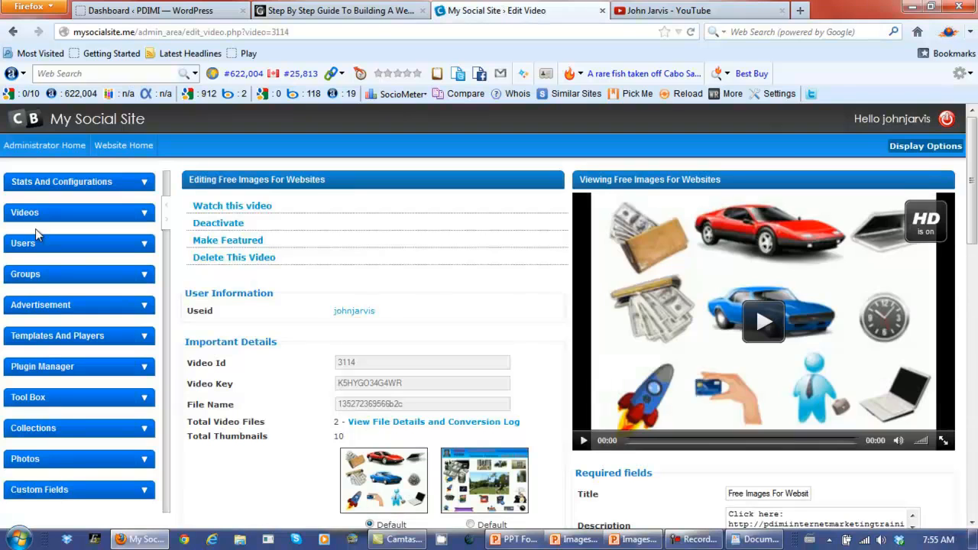
pyautogui.scroll(-5, 296, 303)
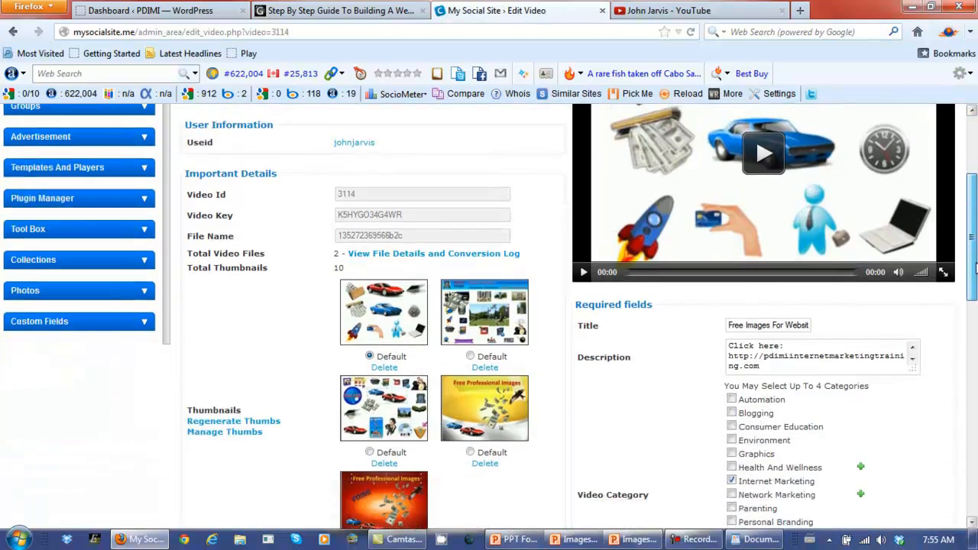
pyautogui.click(228, 286)
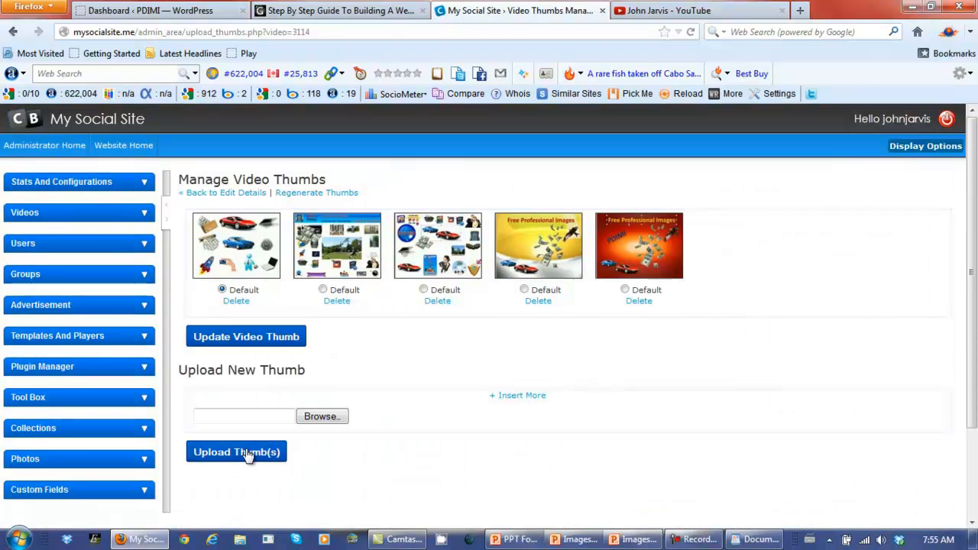
# Upload the Free Professional Images JPG from the Desktop as a new thumb and make it the video's default thumb.
pyautogui.click(310, 419)
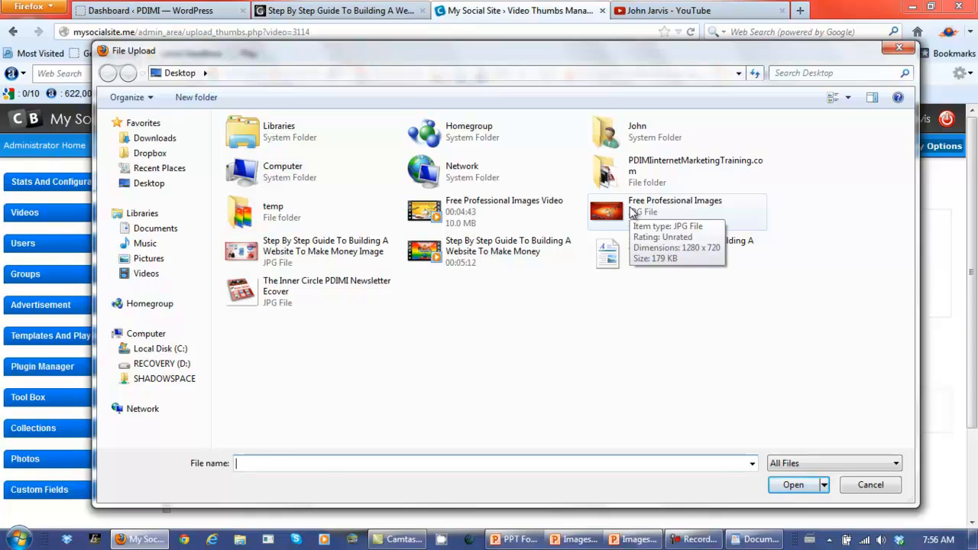
pyautogui.click(631, 212)
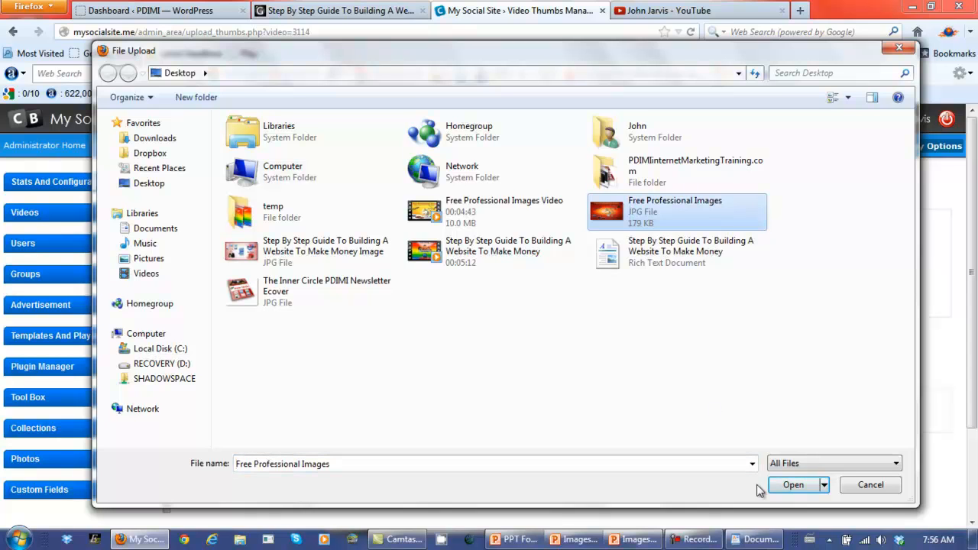
pyautogui.click(792, 485)
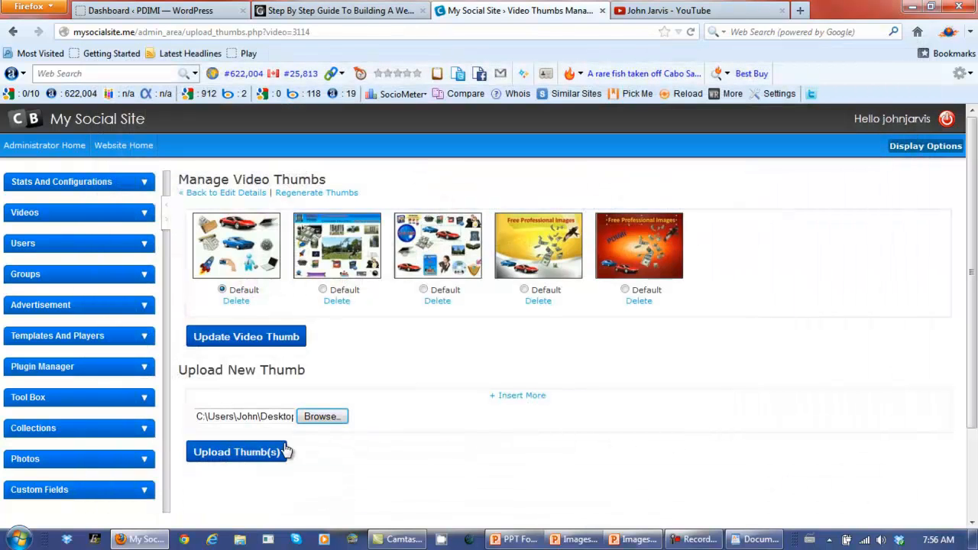
pyautogui.click(244, 457)
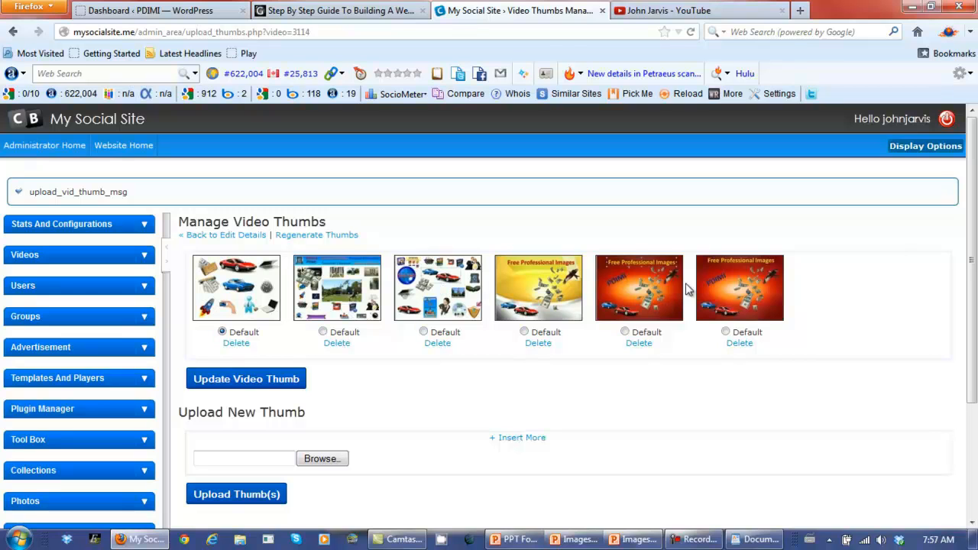
pyautogui.click(726, 333)
pyautogui.click(254, 381)
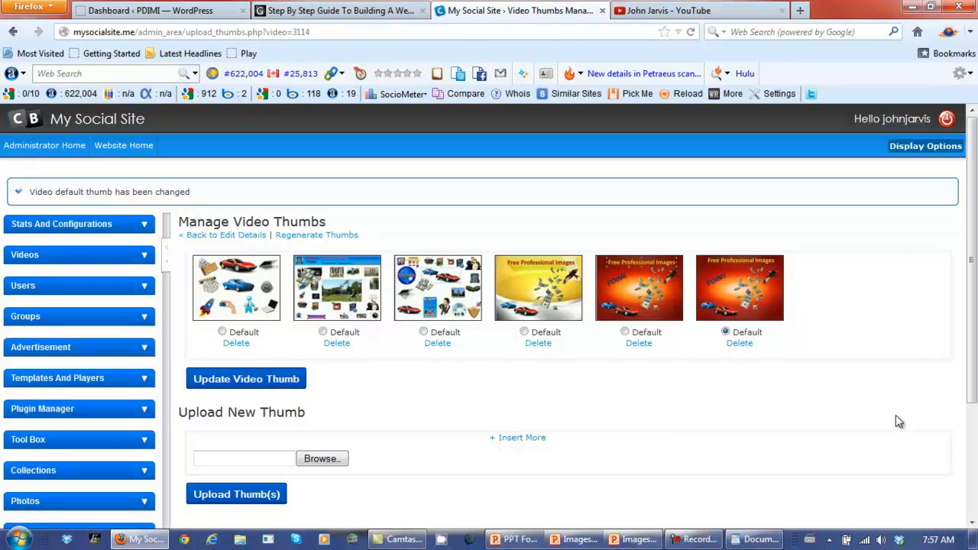
# Go back to the website's homepage and open the "Free Images For Websites" video page down to its sharing options.
pyautogui.click(120, 149)
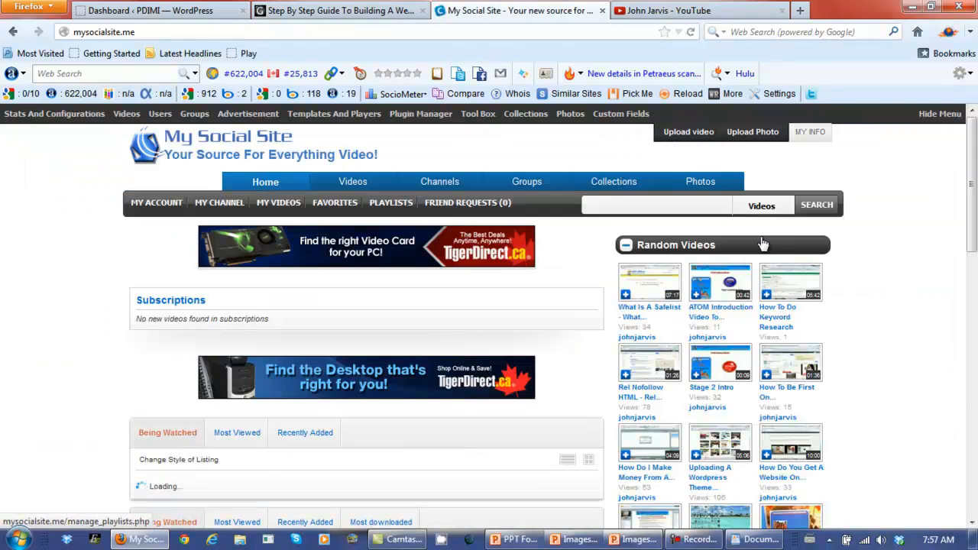
pyautogui.moveTo(973, 208); pyautogui.dragTo(974, 277)
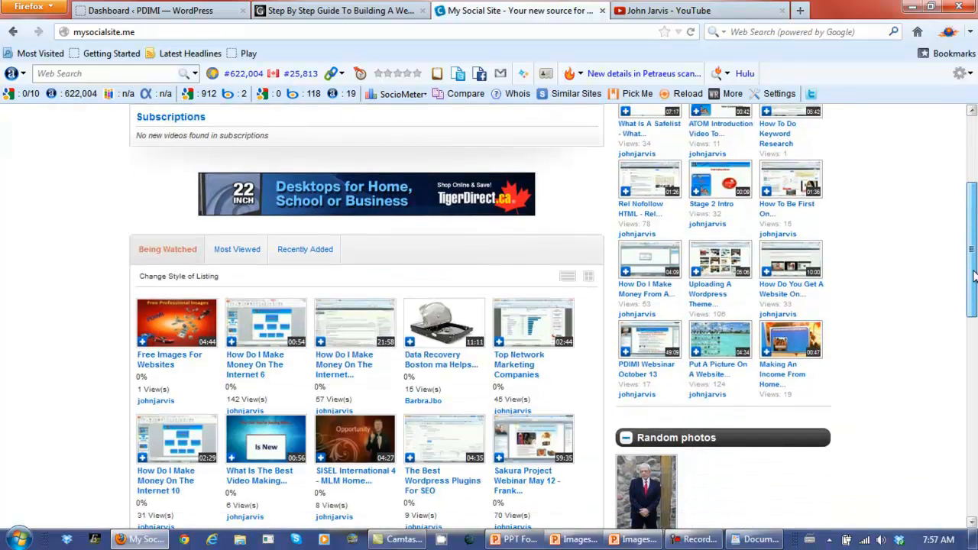
pyautogui.click(153, 367)
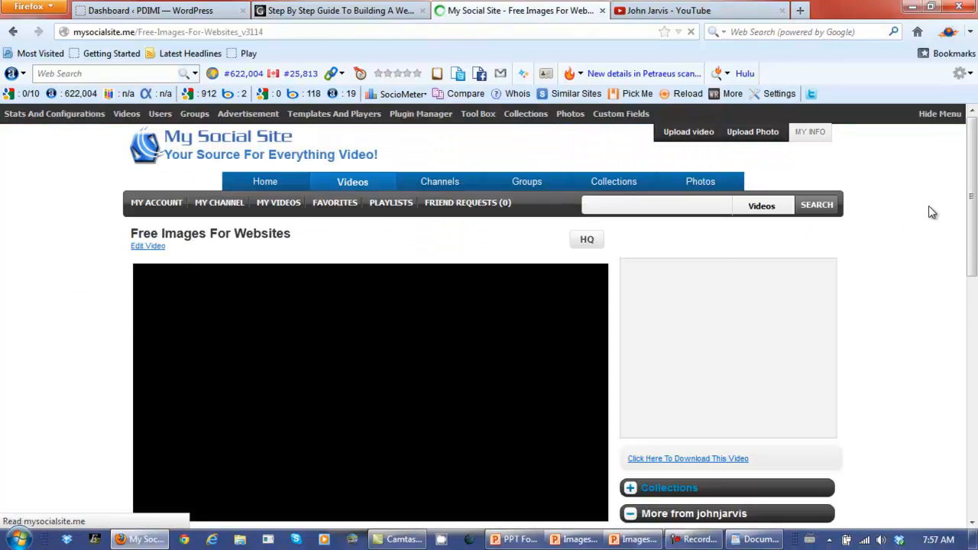
pyautogui.moveTo(973, 186); pyautogui.dragTo(973, 261)
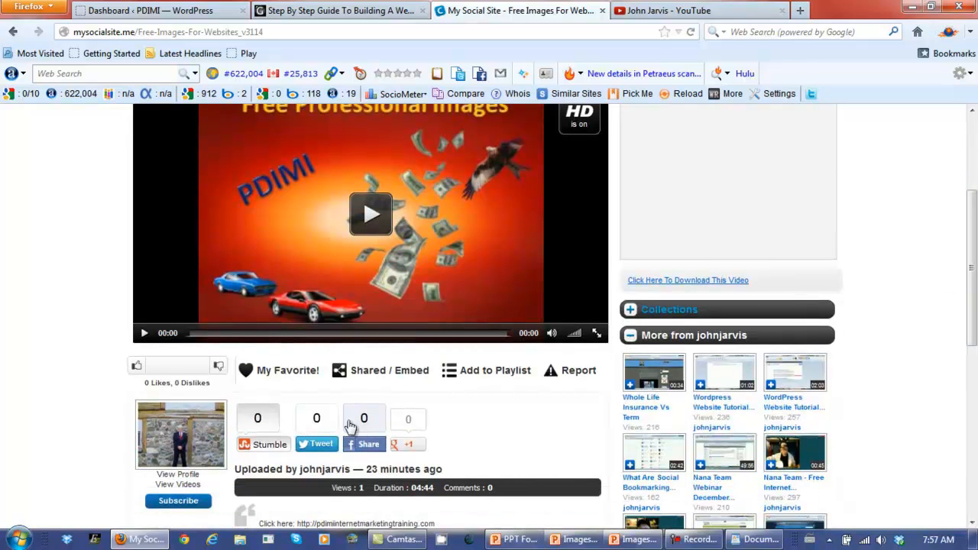
# Show the share and embed options of the video and copy its complete iframe embed code.
pyautogui.click(372, 377)
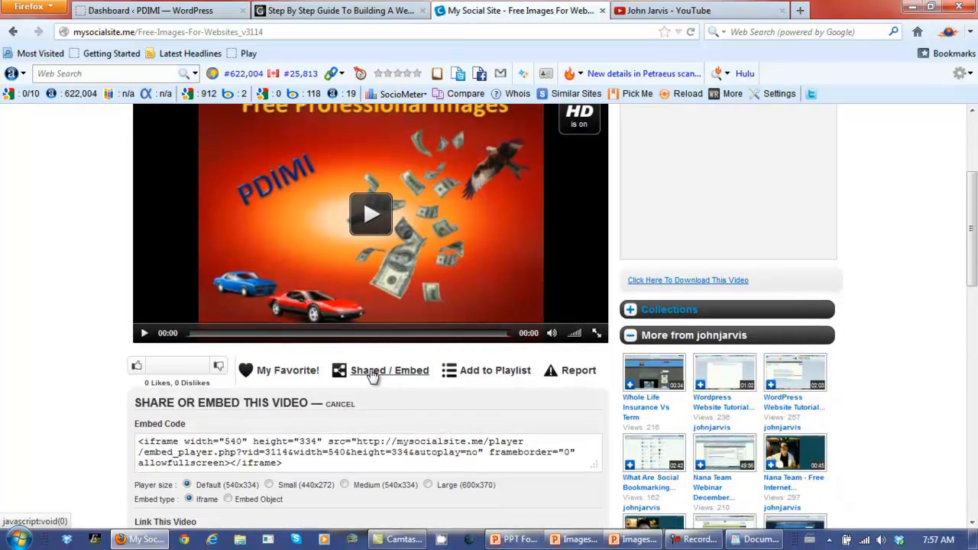
pyautogui.click(338, 456)
pyautogui.hotkey('ctrl', 'c')
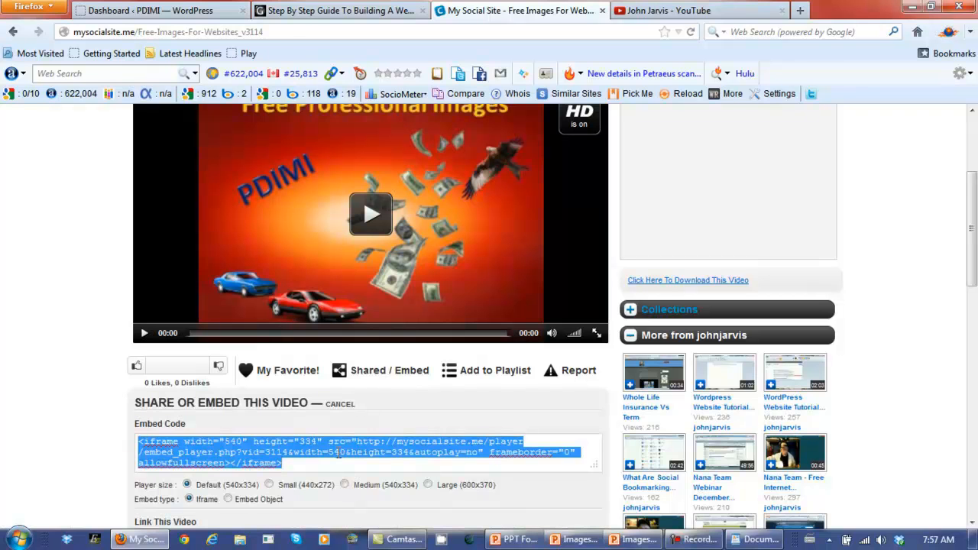
pyautogui.rightClick(338, 456)
pyautogui.click(378, 302)
# Switch to the WordPad document, paste the embed code on a new line after the keyword list, and return to the browser.
pyautogui.click(738, 541)
pyautogui.click(480, 454)
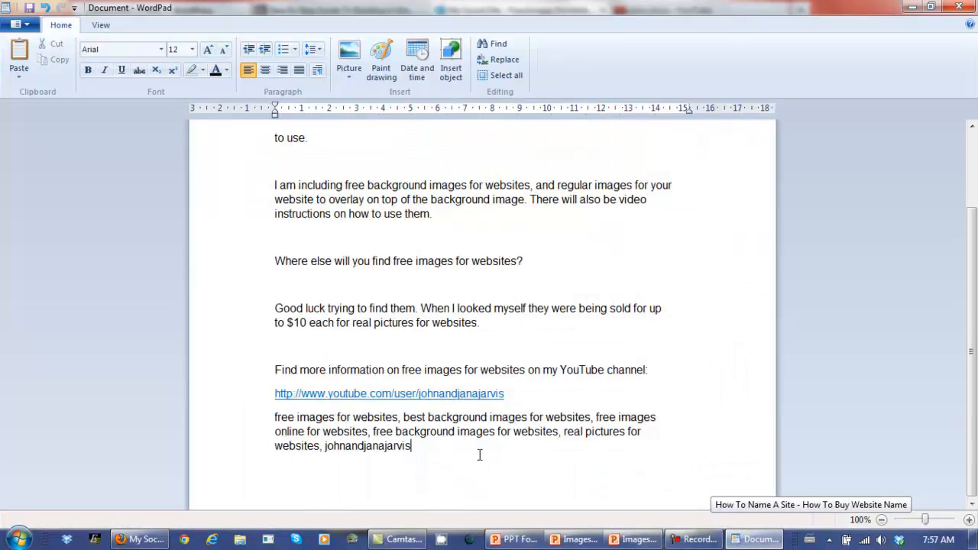
pyautogui.press('Return')
pyautogui.hotkey('ctrl', 'v')
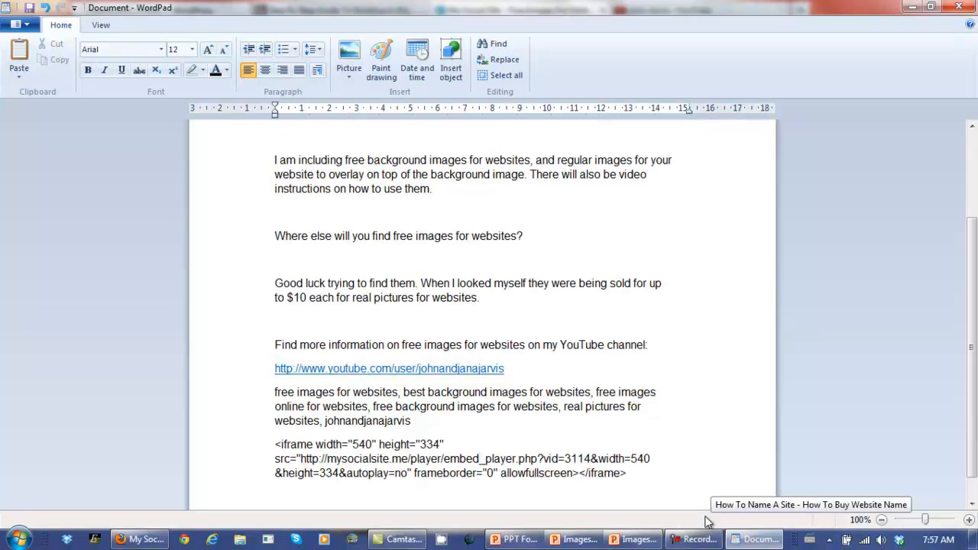
pyautogui.click(744, 545)
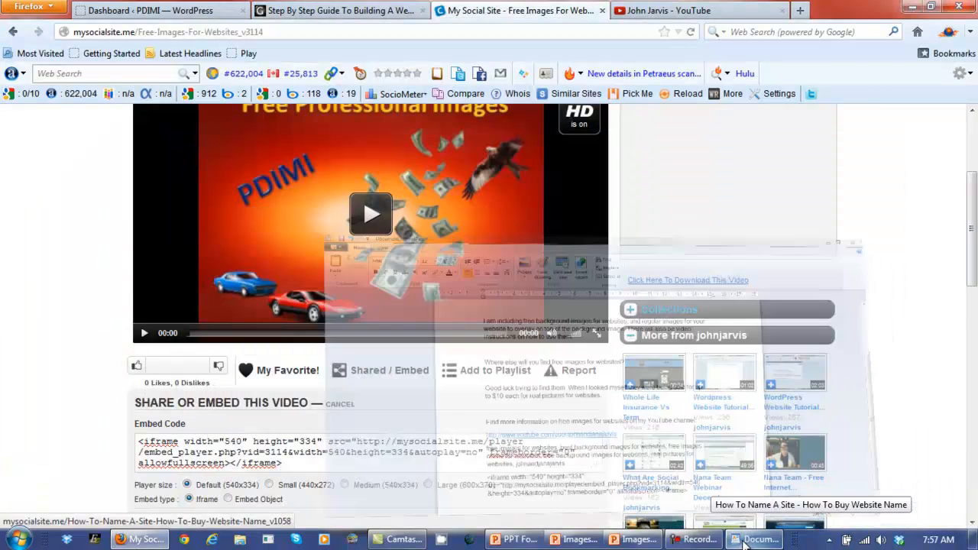
# Look over the site's homepage, and open the WordPress Widgets page at the home widget areas.
pyautogui.click(299, 9)
pyautogui.moveTo(973, 279); pyautogui.dragTo(973, 432)
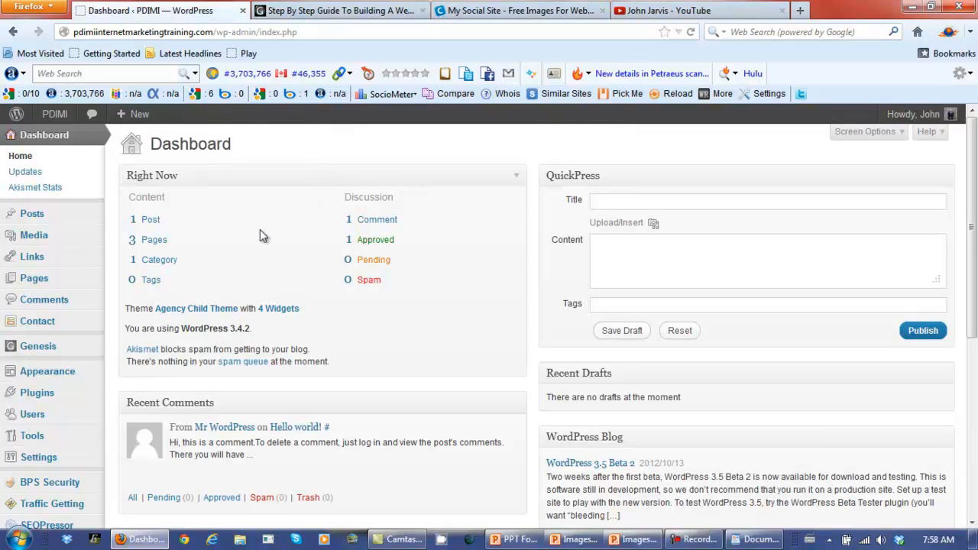
pyautogui.moveTo(72, 371)
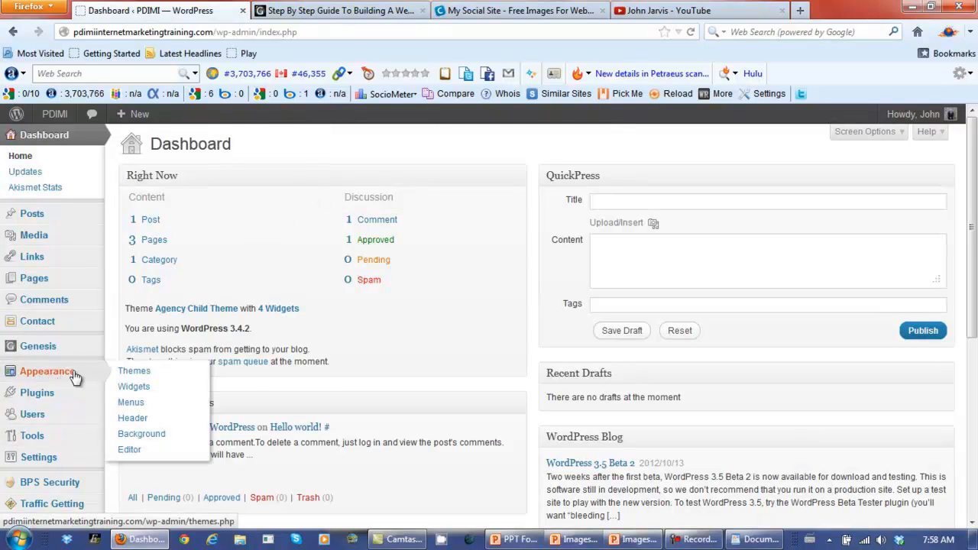
pyautogui.click(132, 387)
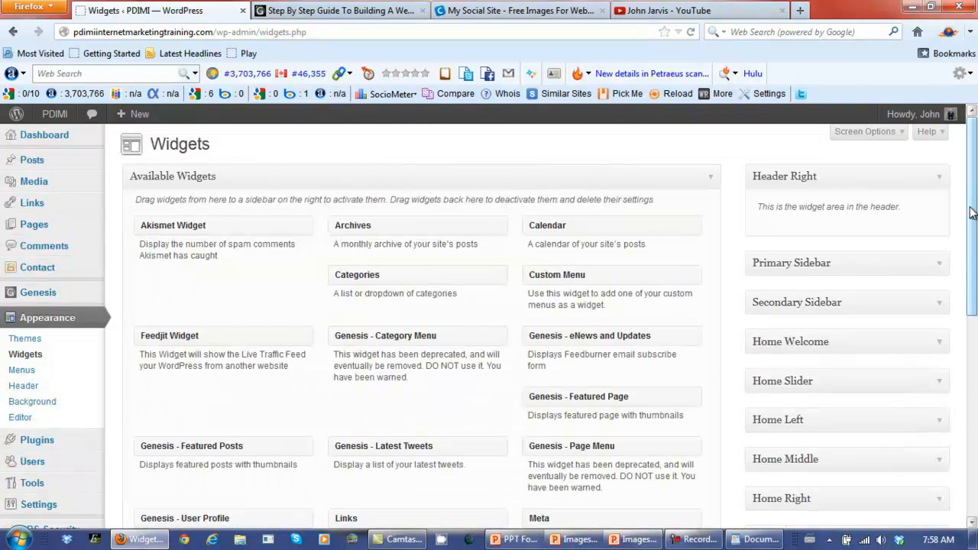
pyautogui.moveTo(973, 200); pyautogui.dragTo(973, 305)
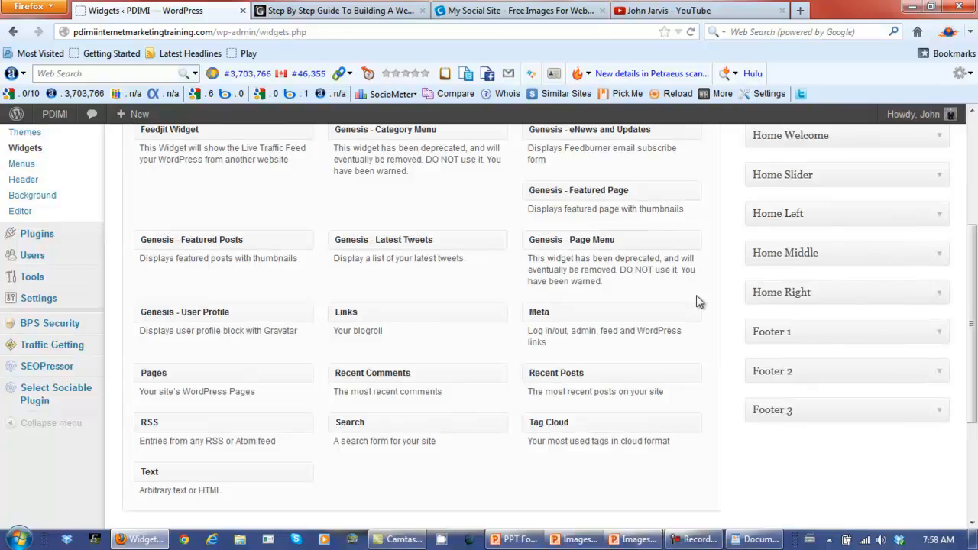
# In the WordPad document, set both width values in the iframe embed code to 280 and both height values to 200.
pyautogui.click(757, 539)
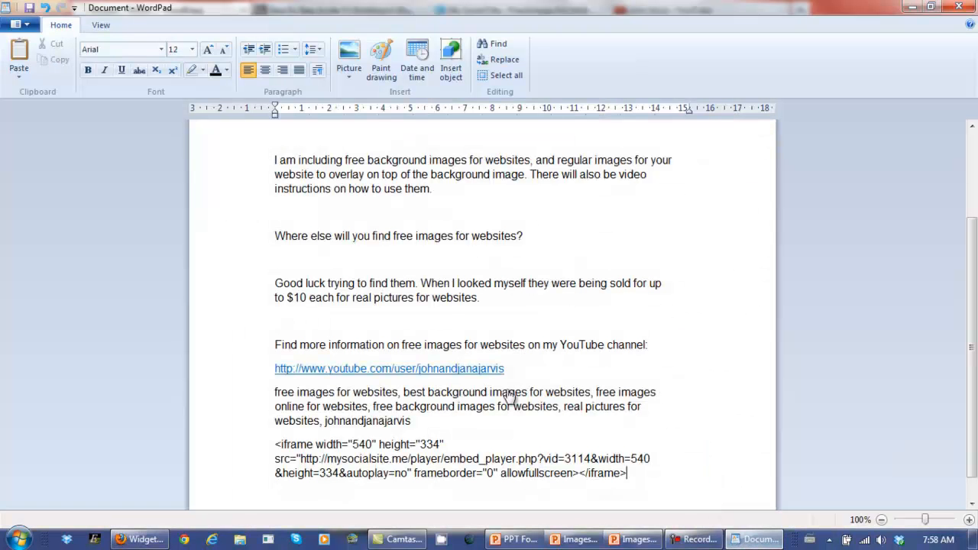
pyautogui.doubleClick(372, 444)
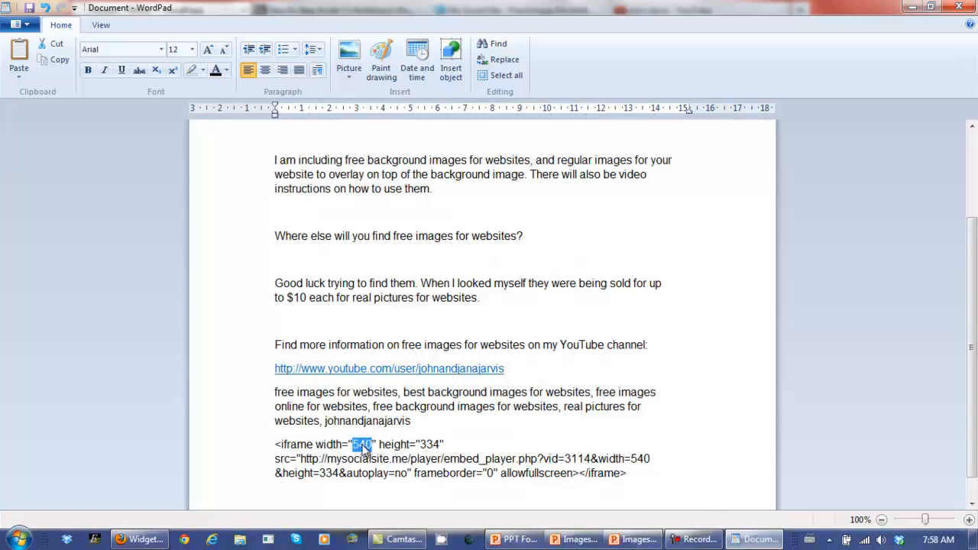
pyautogui.write('280')
pyautogui.write('200')
pyautogui.doubleClick(641, 459)
pyautogui.write('28')
pyautogui.doubleClick(329, 475)
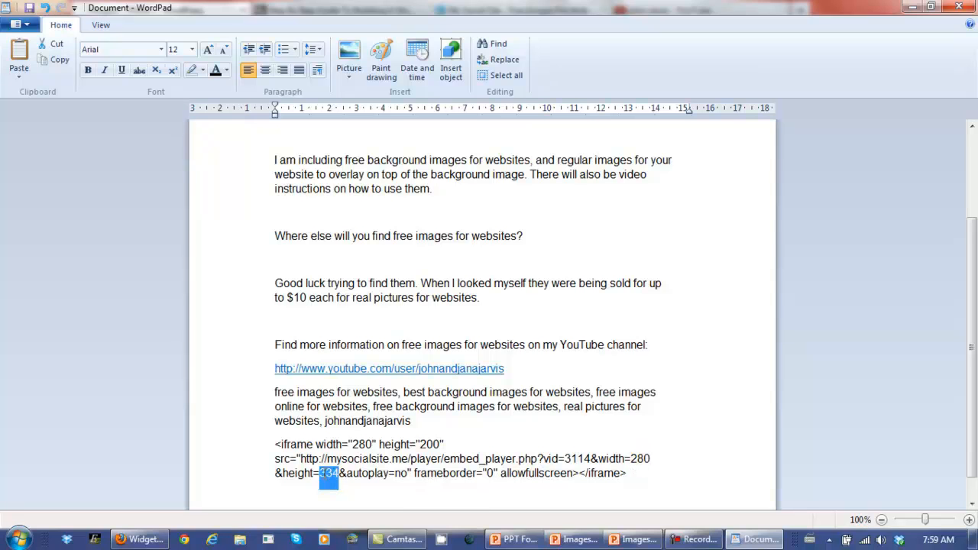
pyautogui.write('200')
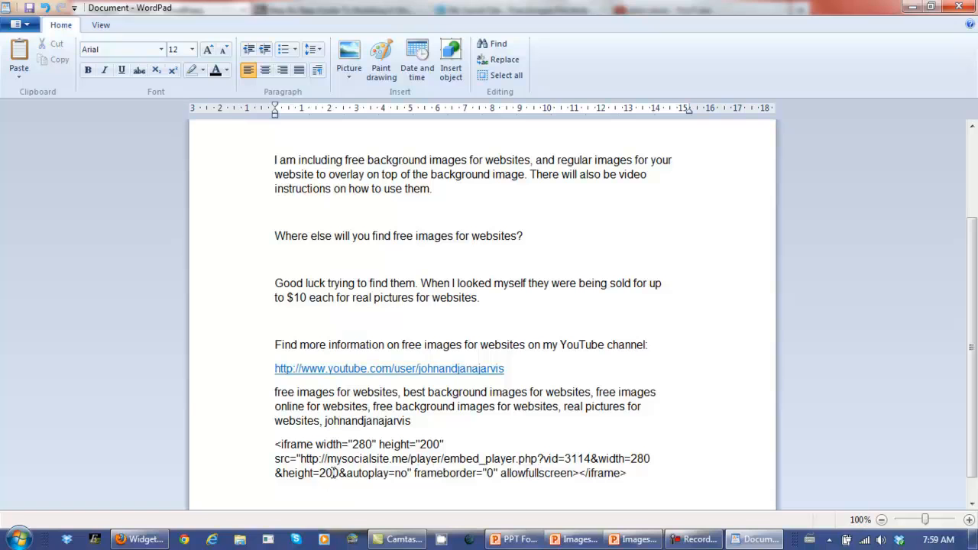
pyautogui.doubleClick(403, 475)
pyautogui.click(672, 447)
# Copy the complete resized iframe embed code and return to the WordPress Widgets page in the browser.
pyautogui.moveTo(646, 474); pyautogui.dragTo(276, 445)
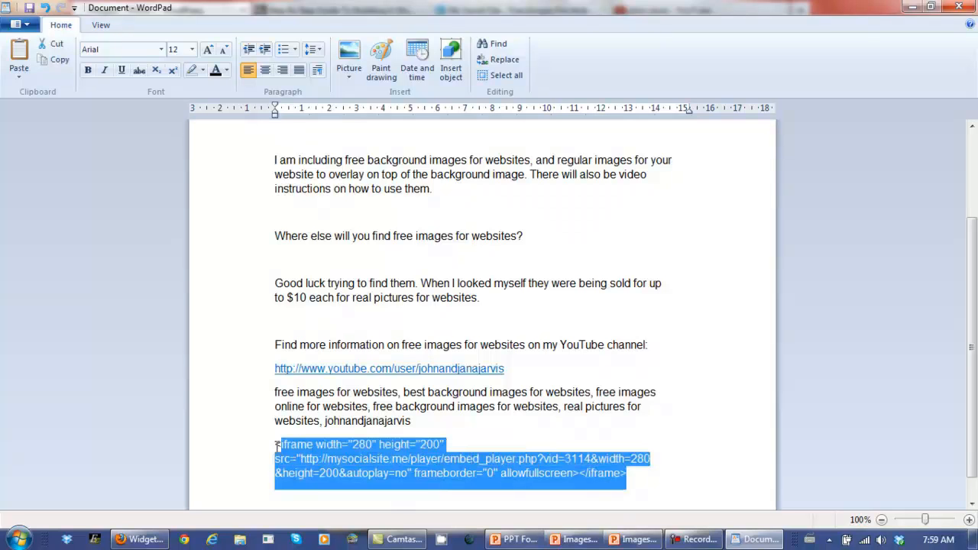
pyautogui.rightClick(336, 461)
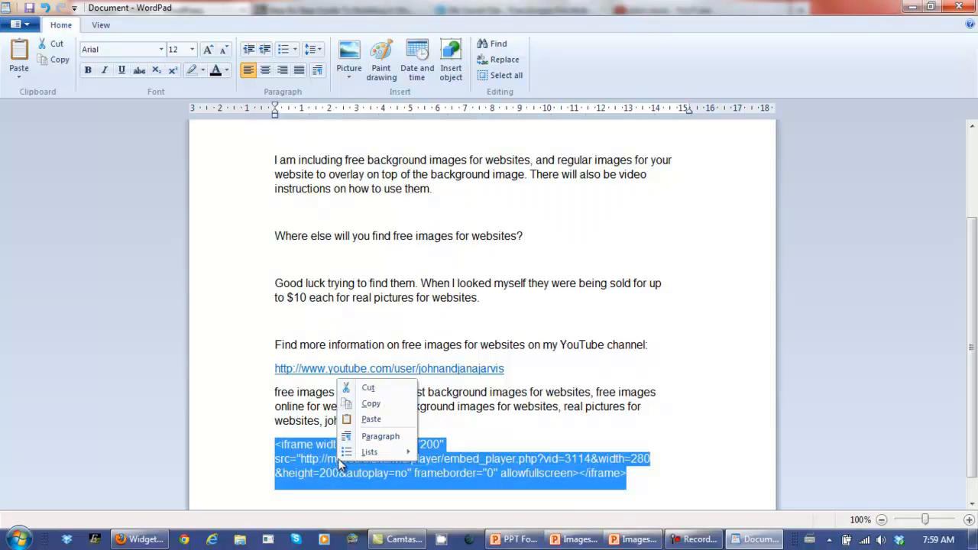
pyautogui.click(369, 404)
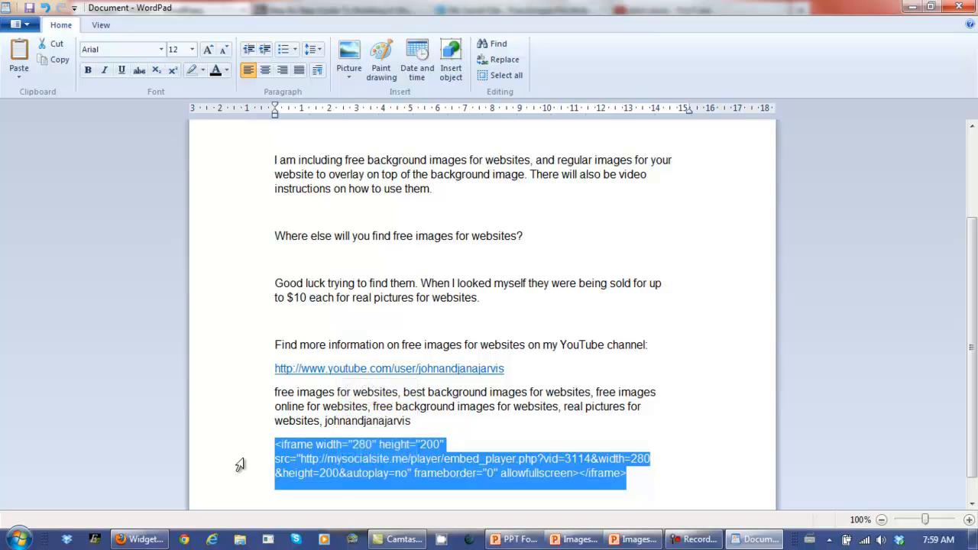
pyautogui.click(153, 539)
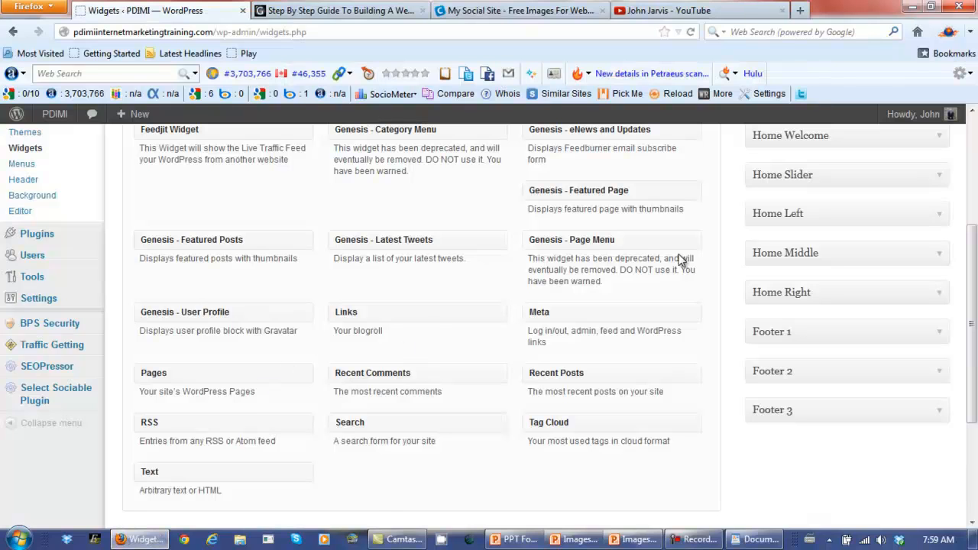
# Open the text widget in the Home Middle area and paste the iframe embed code into its content.
pyautogui.click(941, 257)
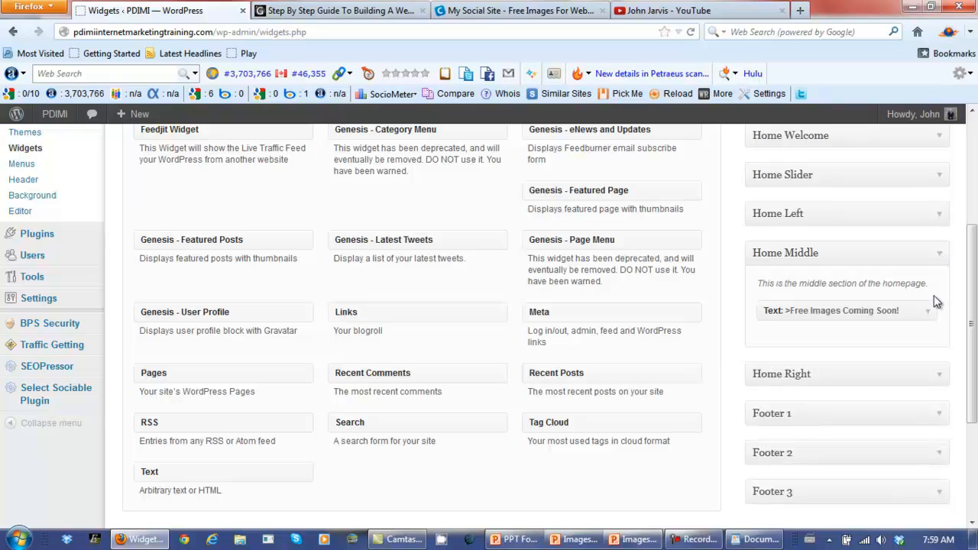
pyautogui.click(928, 314)
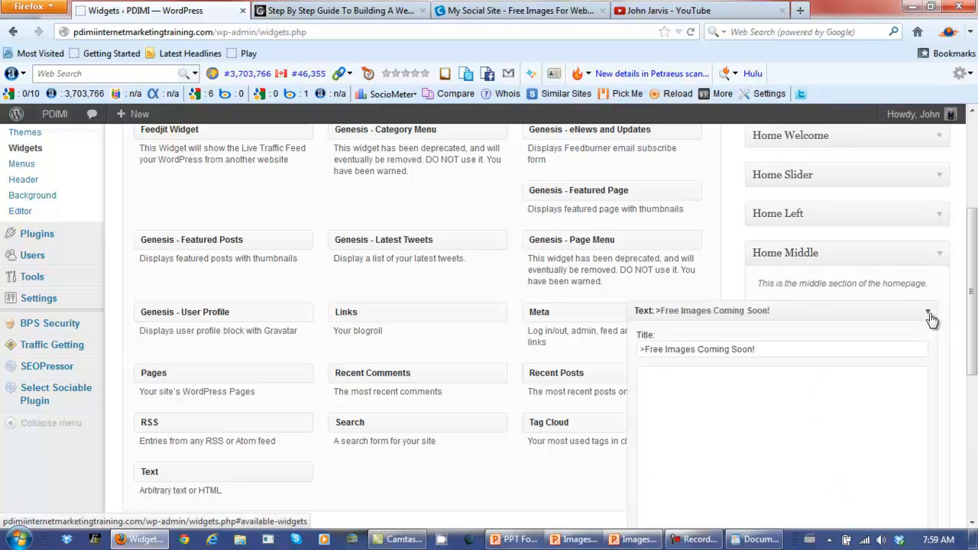
pyautogui.click(738, 397)
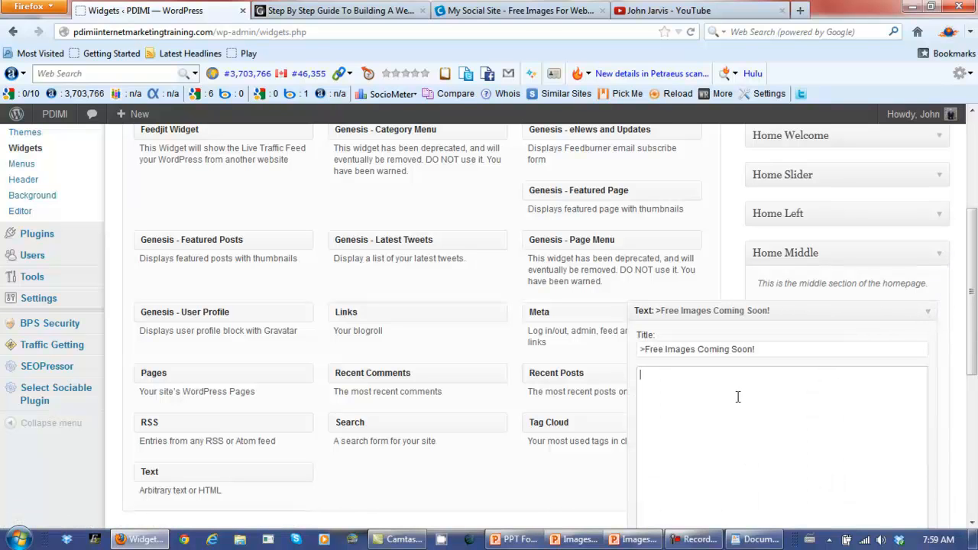
pyautogui.hotkey('ctrl', 'v')
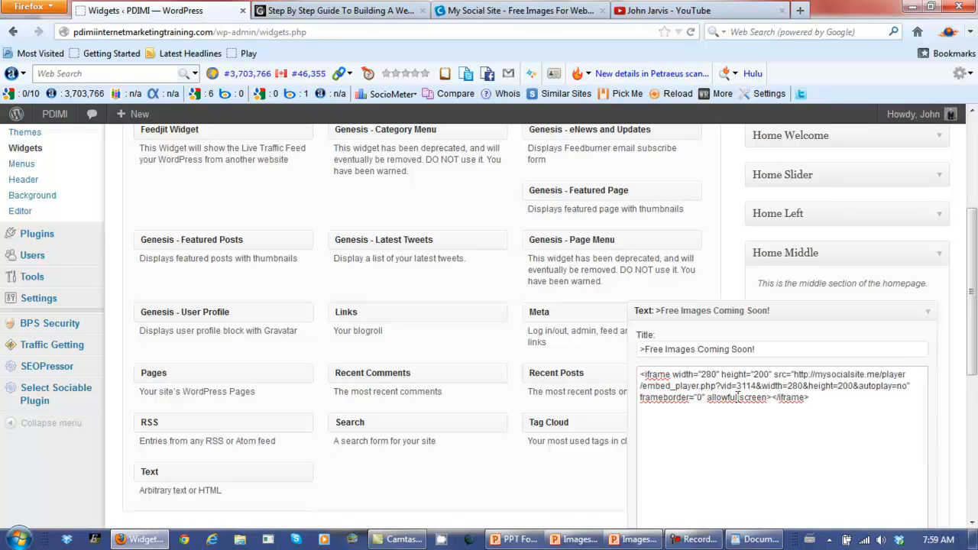
# Change the Home Middle text widget's title to ">Free Images For Websites" and save the widget.
pyautogui.moveTo(646, 352); pyautogui.dragTo(764, 353)
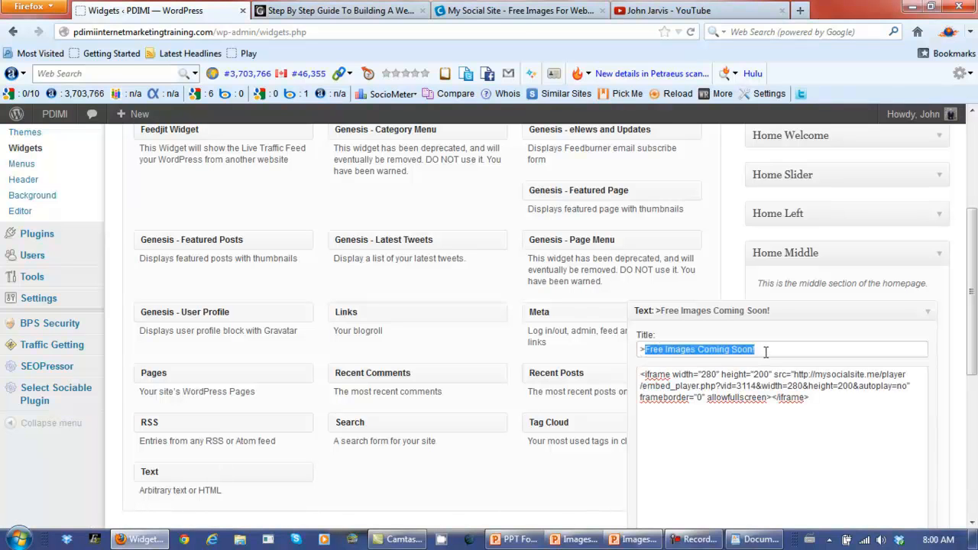
pyautogui.click(350, 11)
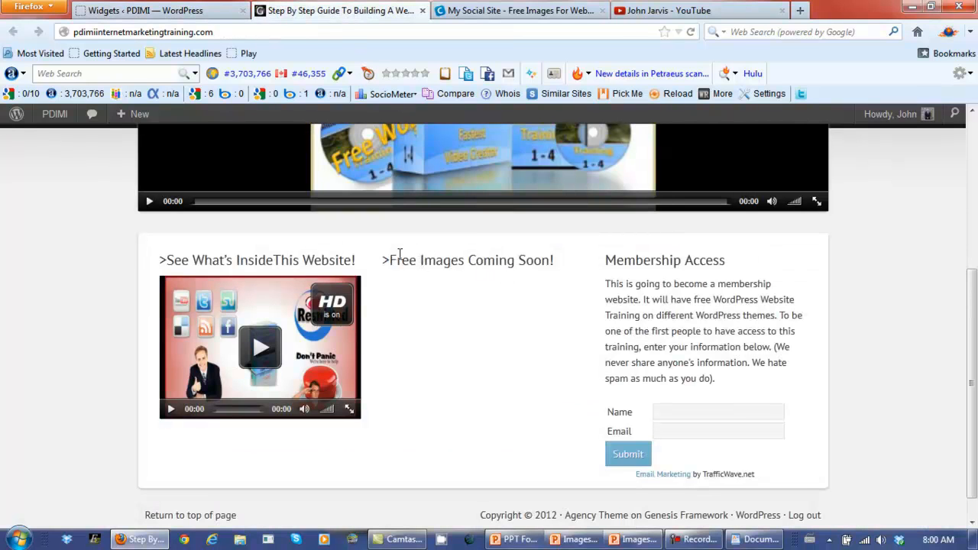
pyautogui.click(193, 11)
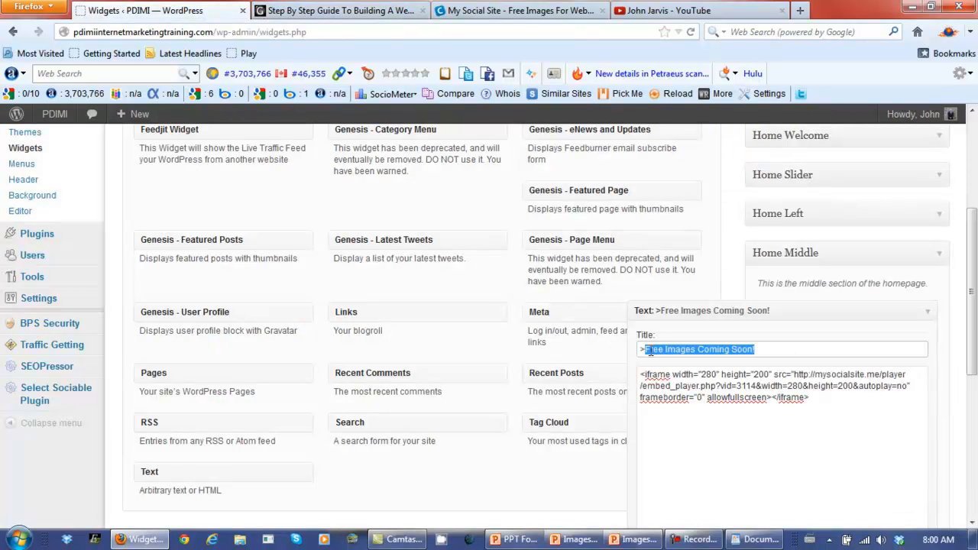
pyautogui.hotkey('ctrl', 'v')
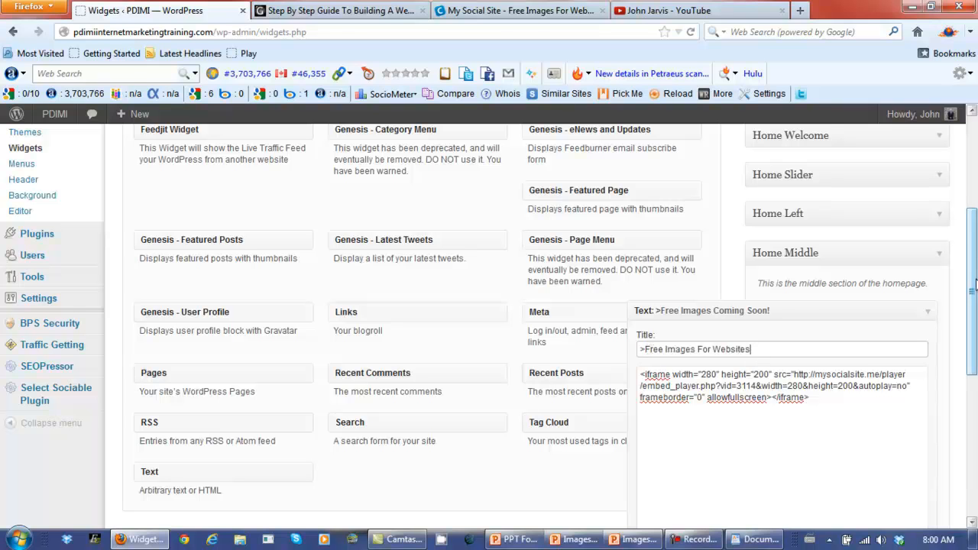
pyautogui.moveTo(973, 275); pyautogui.dragTo(973, 352)
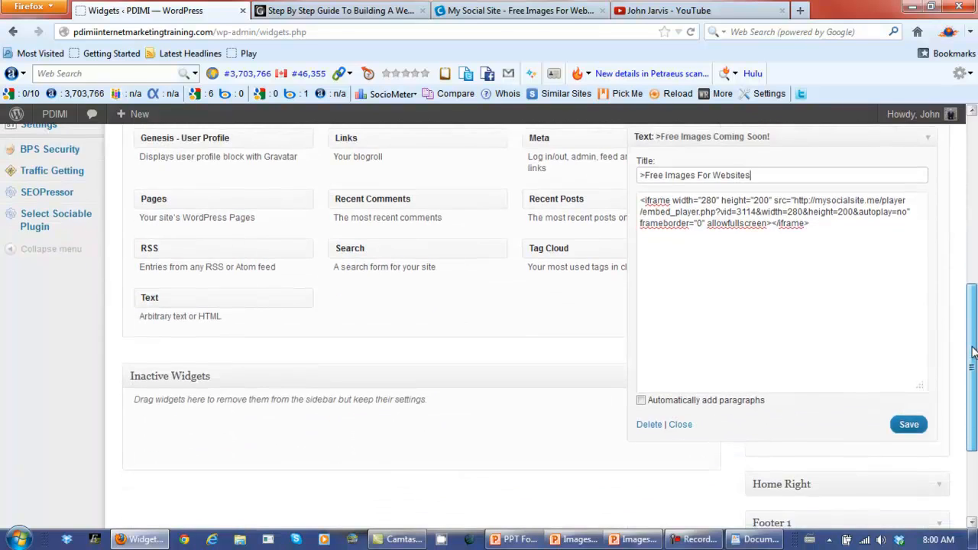
pyautogui.click(910, 428)
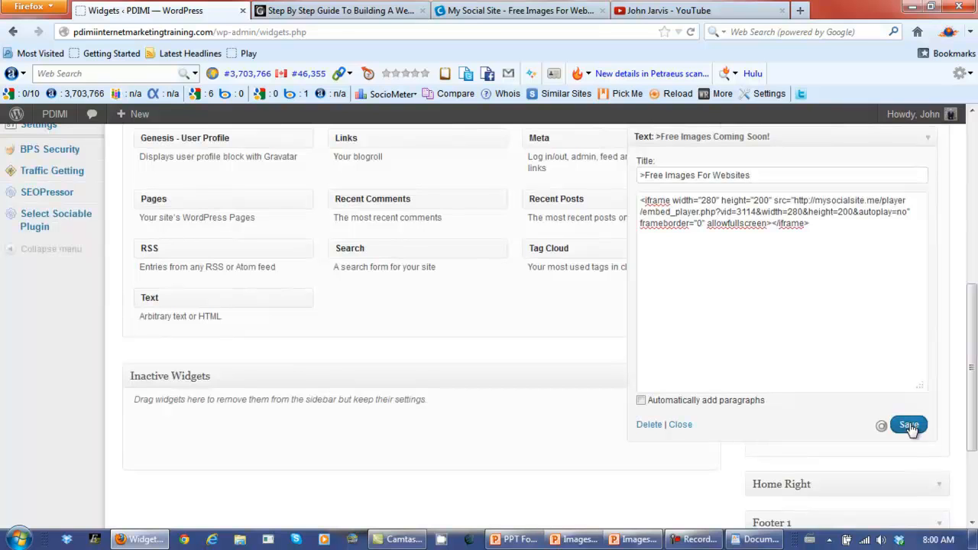
# Reload the site's homepage and check the title and embedded video in the middle widget area.
pyautogui.click(343, 10)
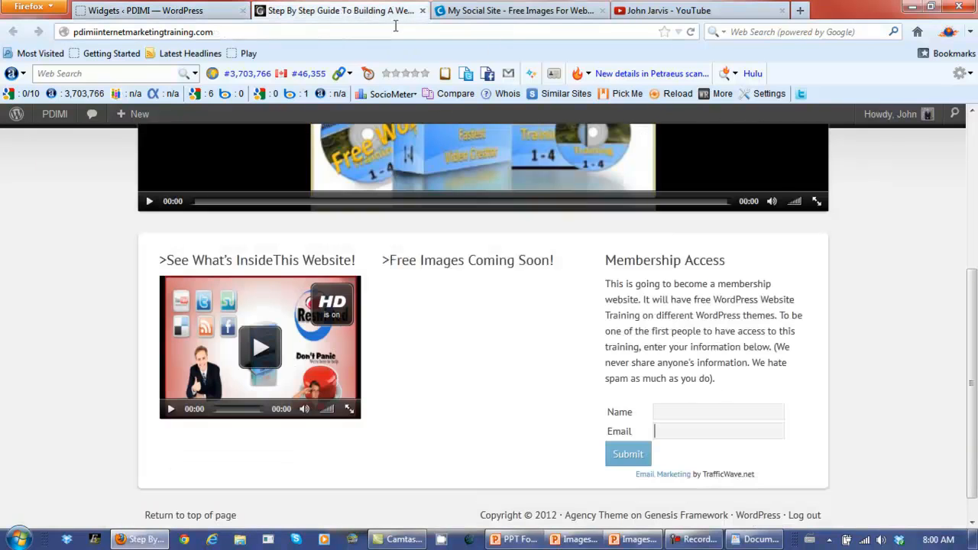
pyautogui.click(691, 35)
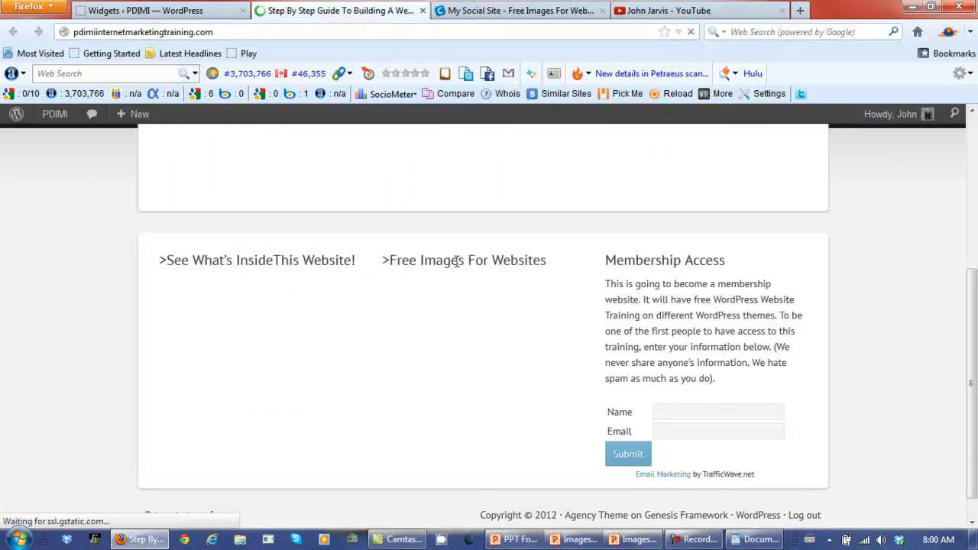
pyautogui.moveTo(548, 267); pyautogui.dragTo(399, 262)
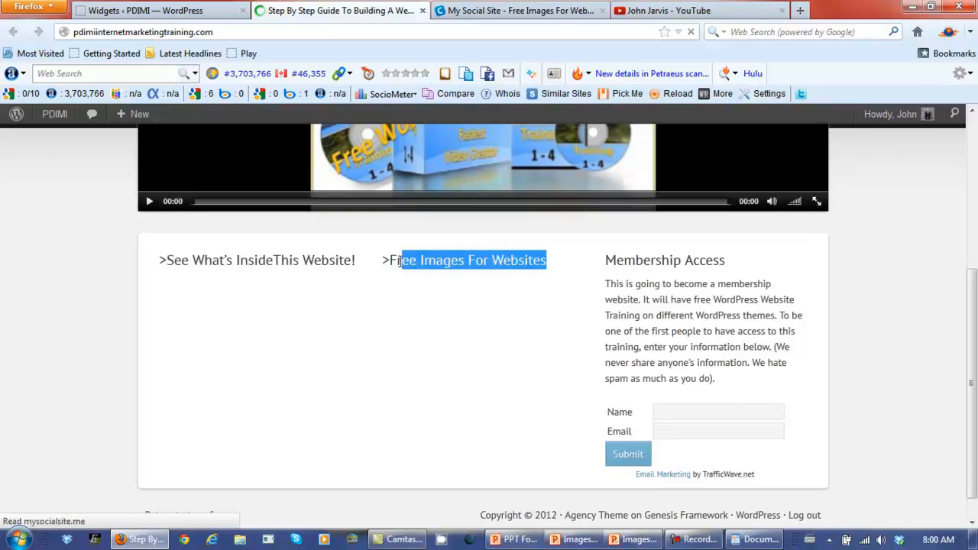
pyautogui.click(883, 304)
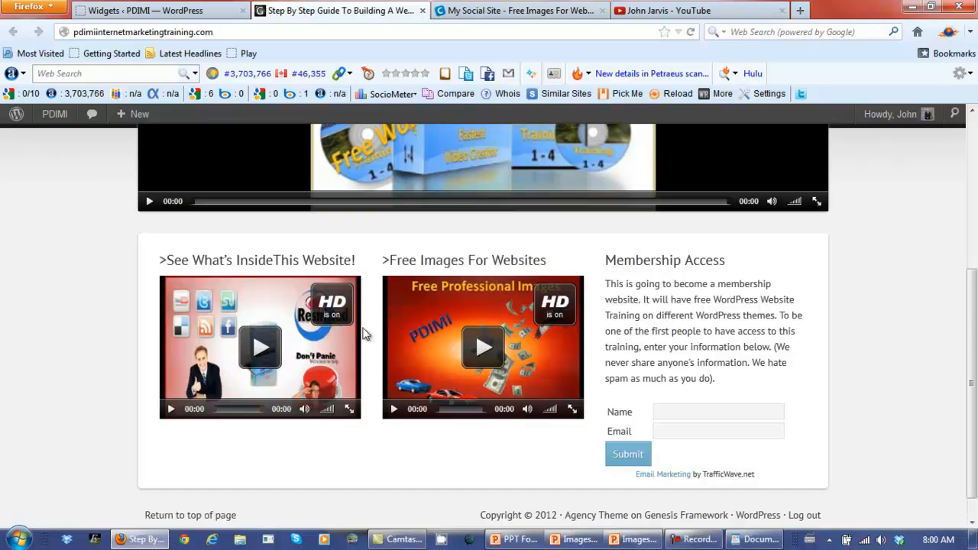
# Look over the homepage from the header to the membership form, and view the PDIMInternetMarketingTraining.com folder of training videos.
pyautogui.moveTo(974, 358); pyautogui.dragTo(975, 207)
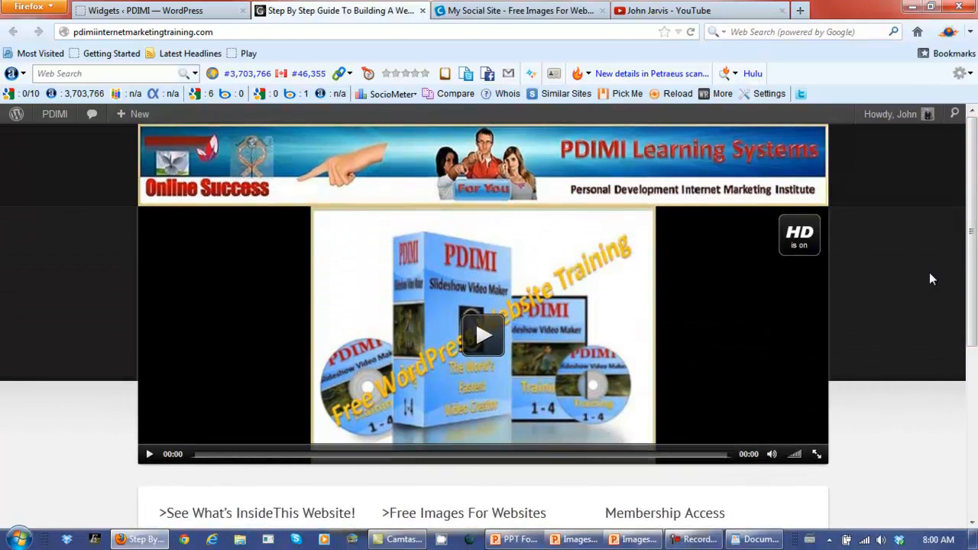
pyautogui.moveTo(971, 256); pyautogui.dragTo(973, 428)
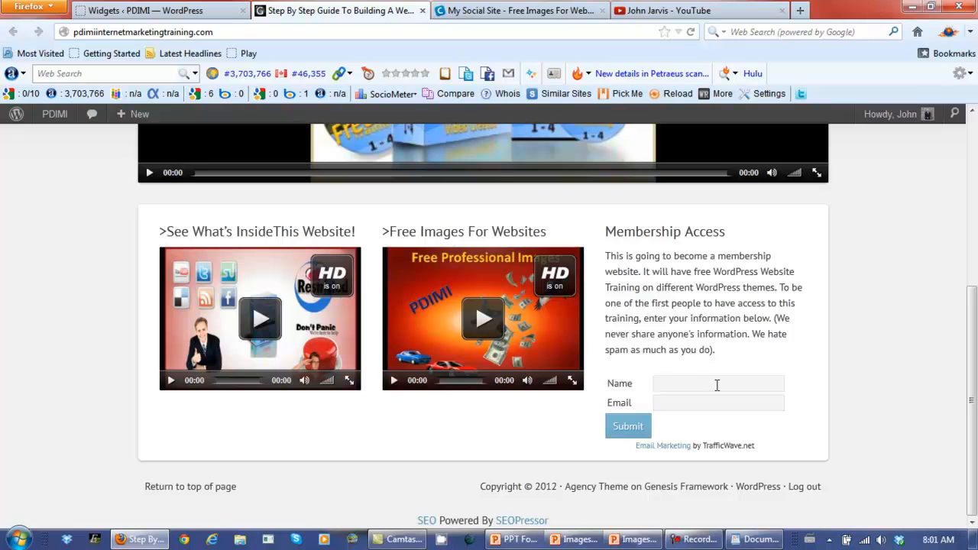
pyautogui.moveTo(973, 345); pyautogui.dragTo(974, 370)
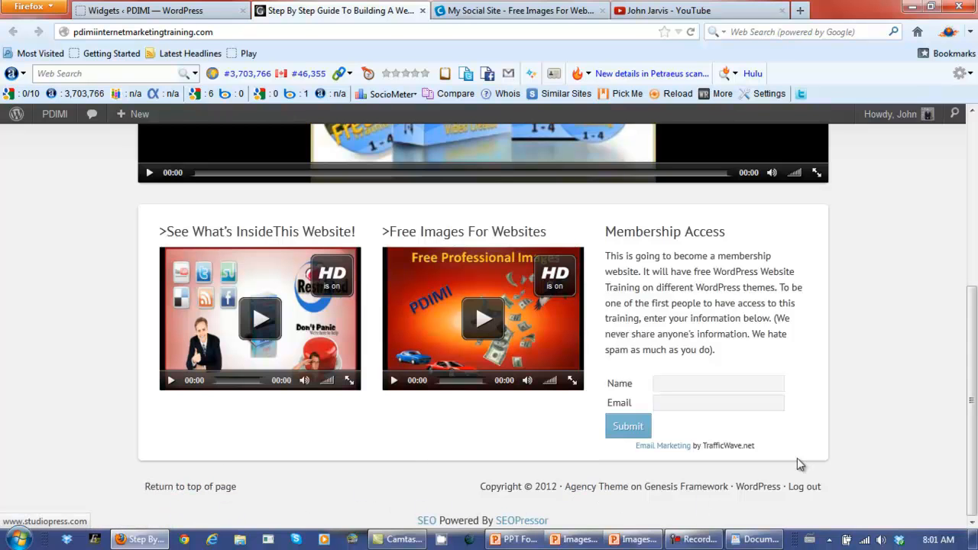
pyautogui.moveTo(972, 405); pyautogui.dragTo(972, 231)
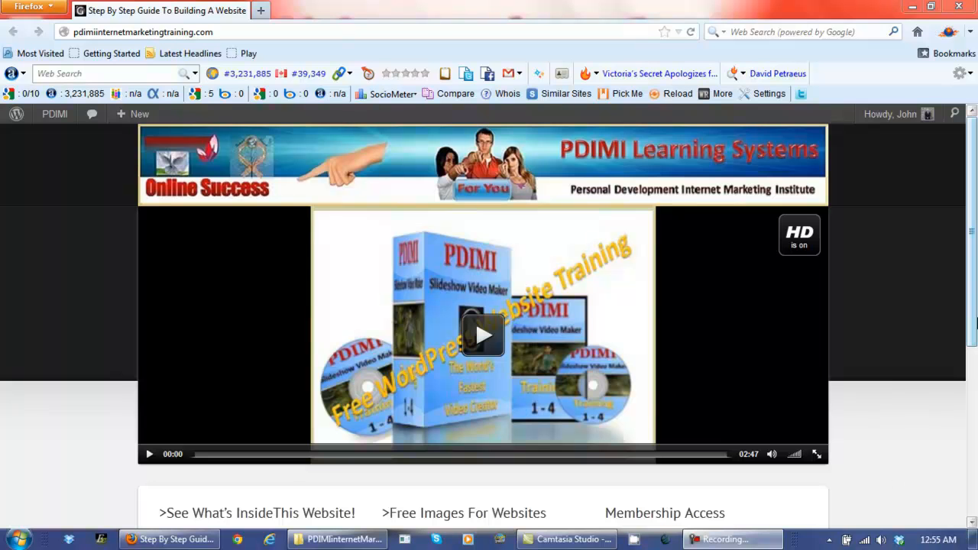
pyautogui.moveTo(973, 291)
pyautogui.mouseDown()
pyautogui.moveTo(973, 467)
pyautogui.moveTo(975, 279)
pyautogui.mouseUp()
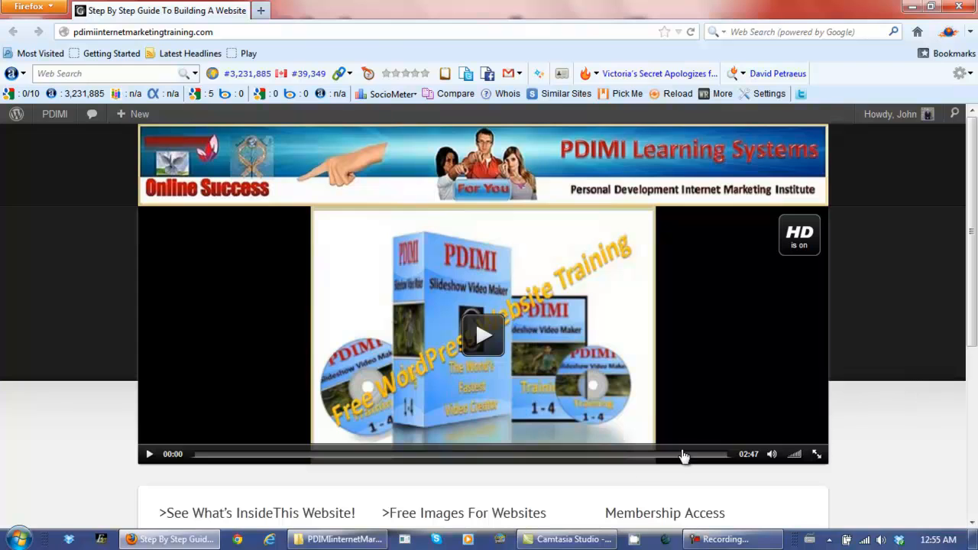
pyautogui.click(364, 540)
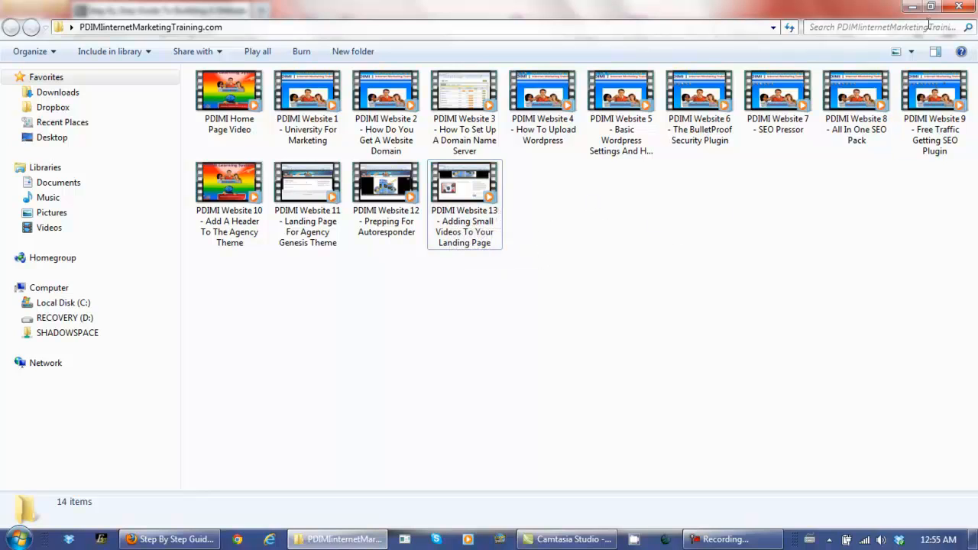
pyautogui.click(964, 7)
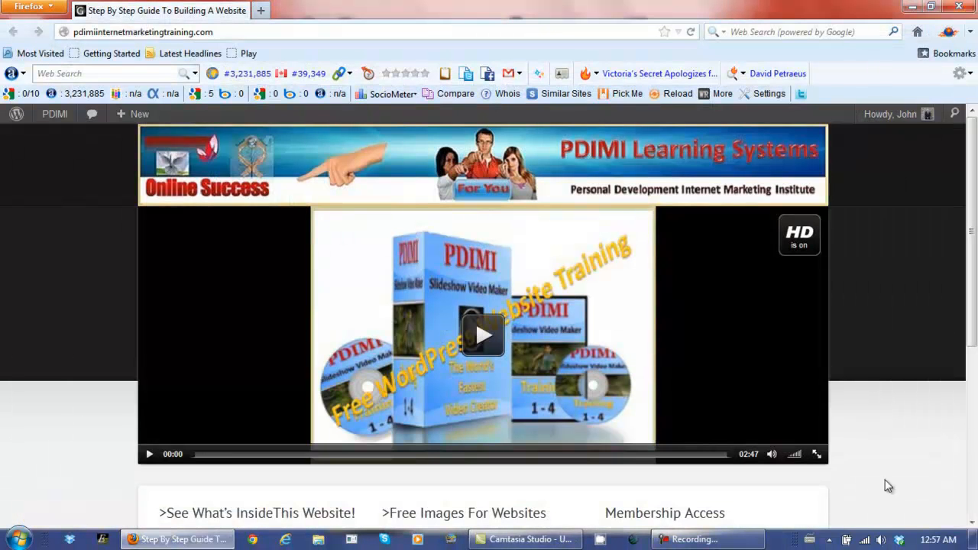
pyautogui.moveTo(974, 241); pyautogui.dragTo(973, 390)
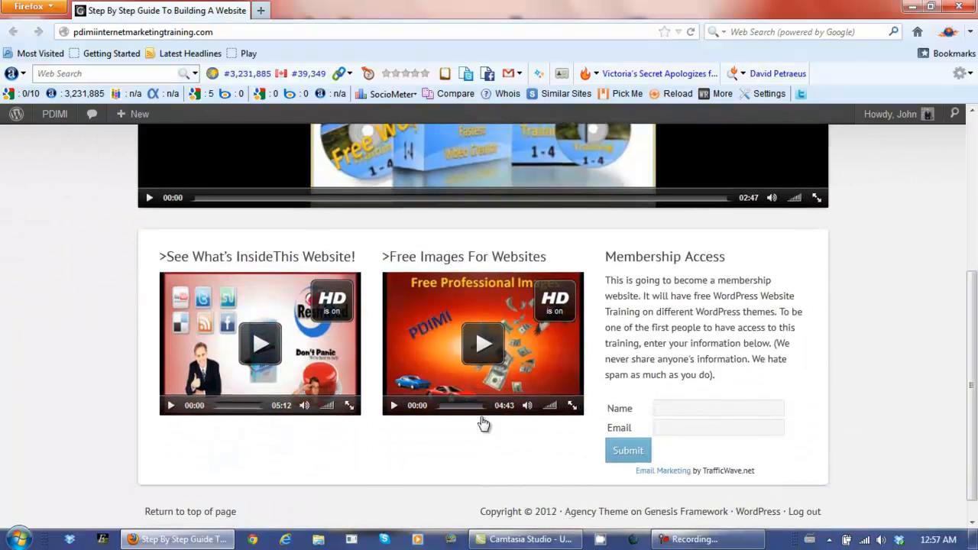
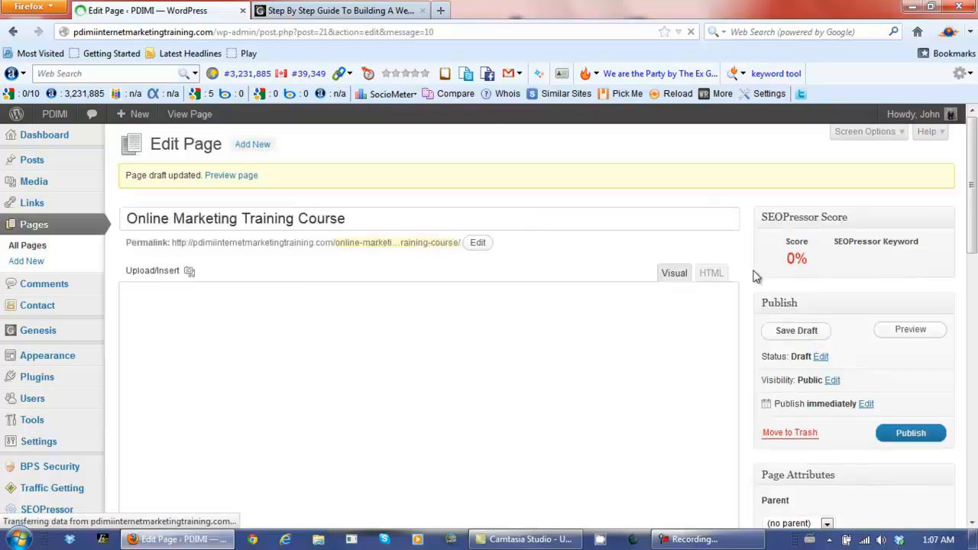
# Preview the draft page "Online Marketing Training Course" in a new tab, and return to its page editor.
pyautogui.rightClick(900, 334)
pyautogui.click(897, 341)
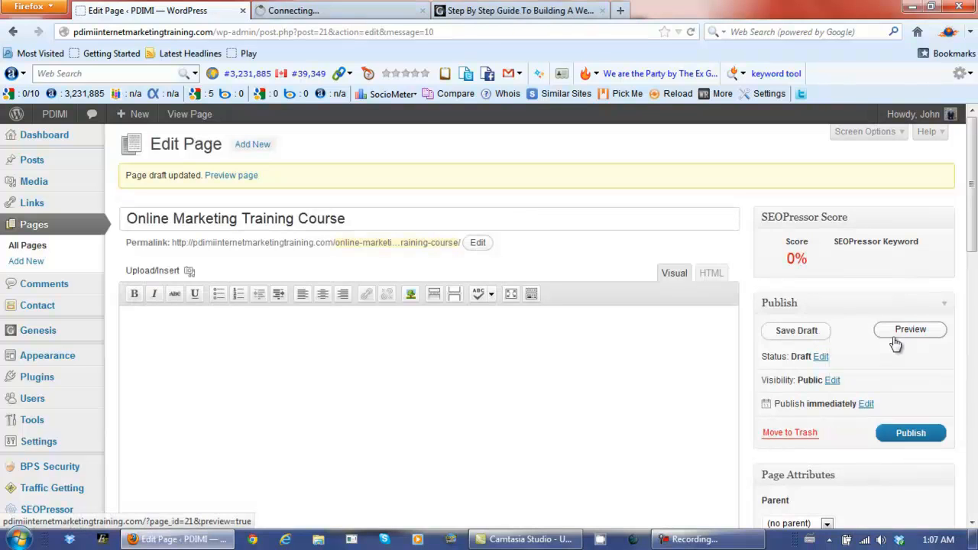
pyautogui.click(348, 10)
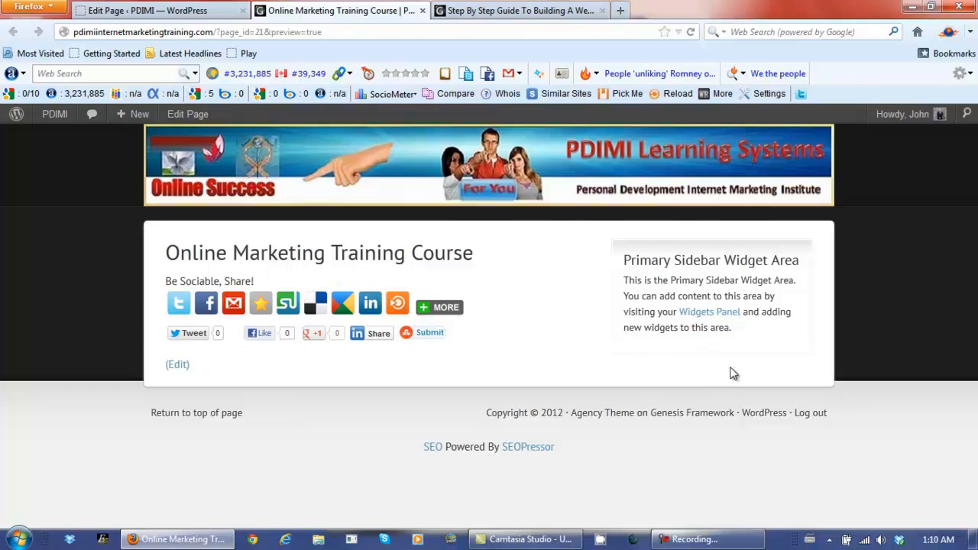
pyautogui.click(190, 12)
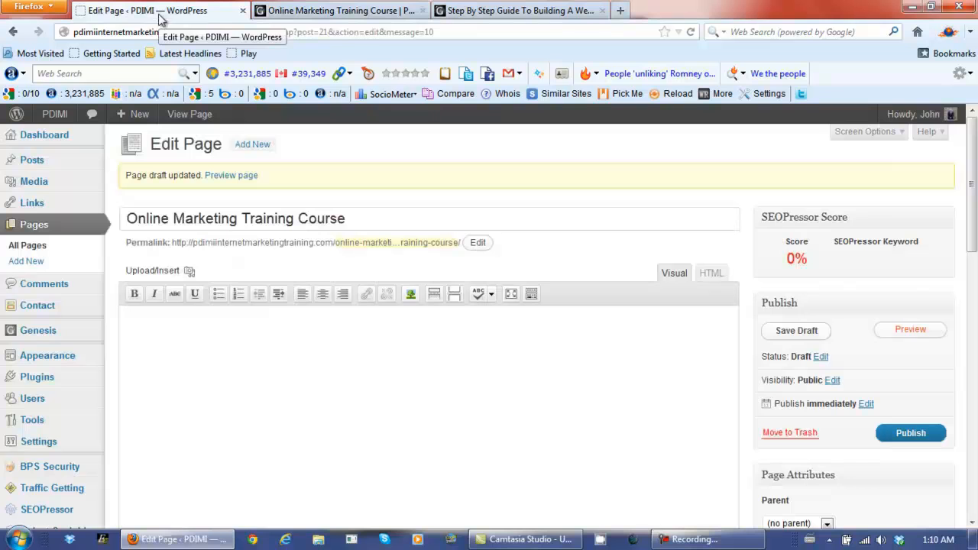
pyautogui.scroll(-2, 971, 210)
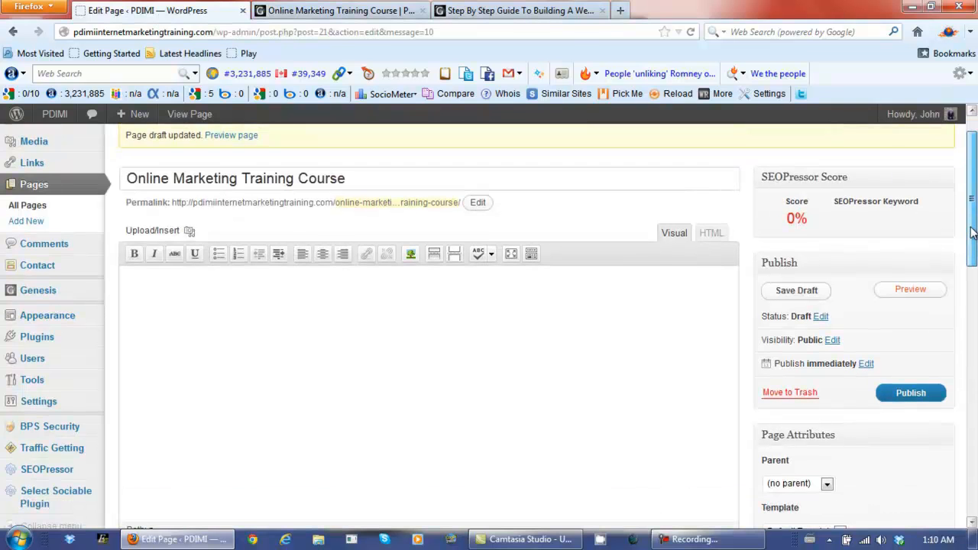
# Add the Feedjit Widget to the Primary Sidebar with its Live Traffic Feed title and 160 width, and save it.
pyautogui.moveTo(49, 276)
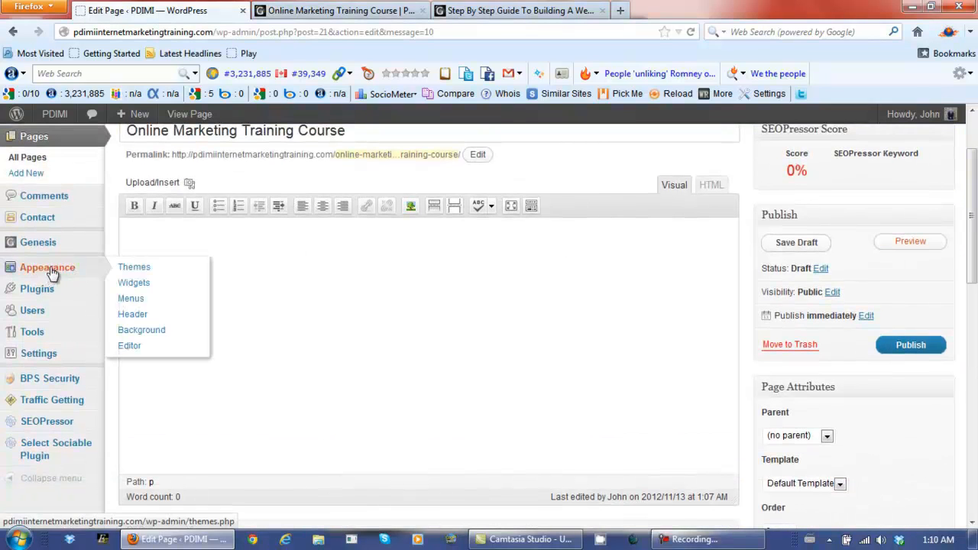
pyautogui.click(130, 286)
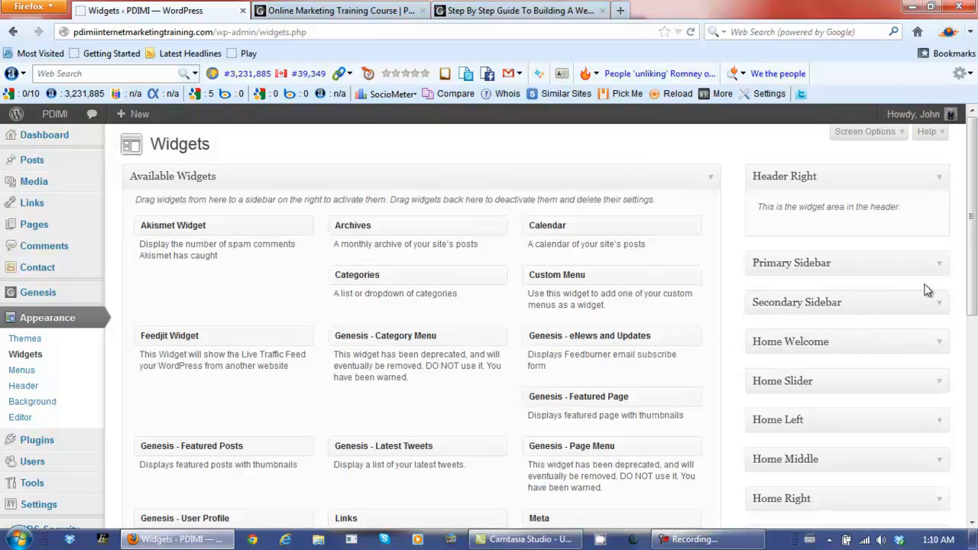
pyautogui.click(940, 266)
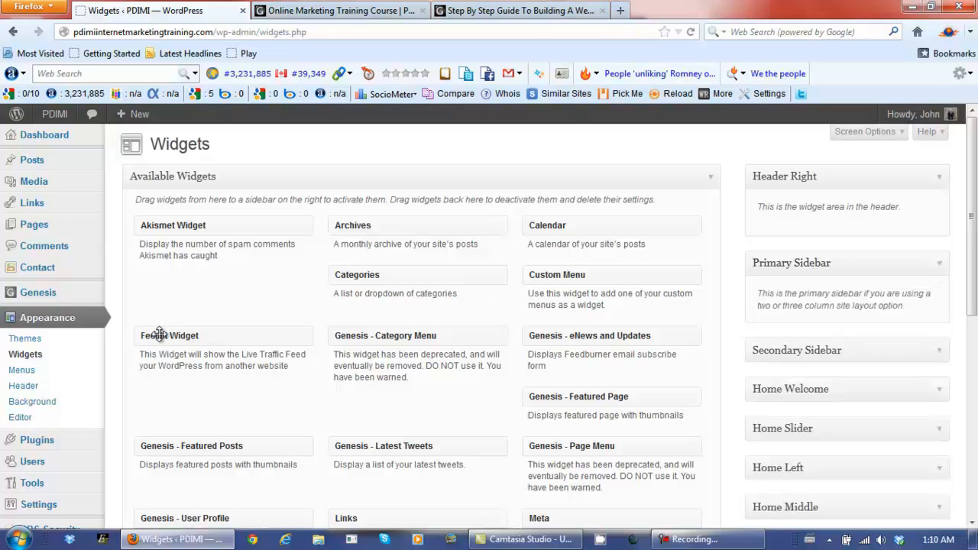
pyautogui.moveTo(160, 333); pyautogui.dragTo(788, 306)
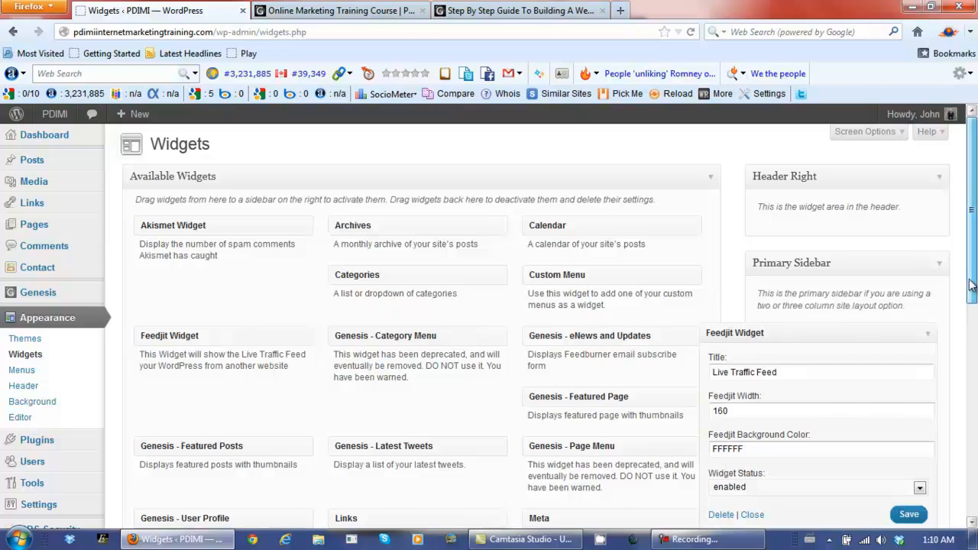
pyautogui.scroll(-2, 971, 285)
pyautogui.click(909, 437)
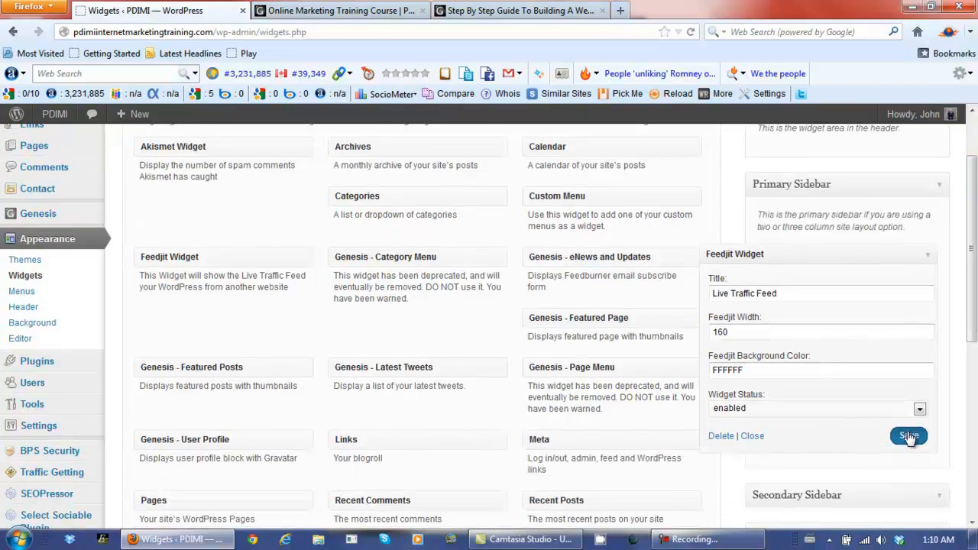
# Reload the Online Marketing Training Course preview and check the Live Traffic Feed in its sidebar.
pyautogui.click(341, 11)
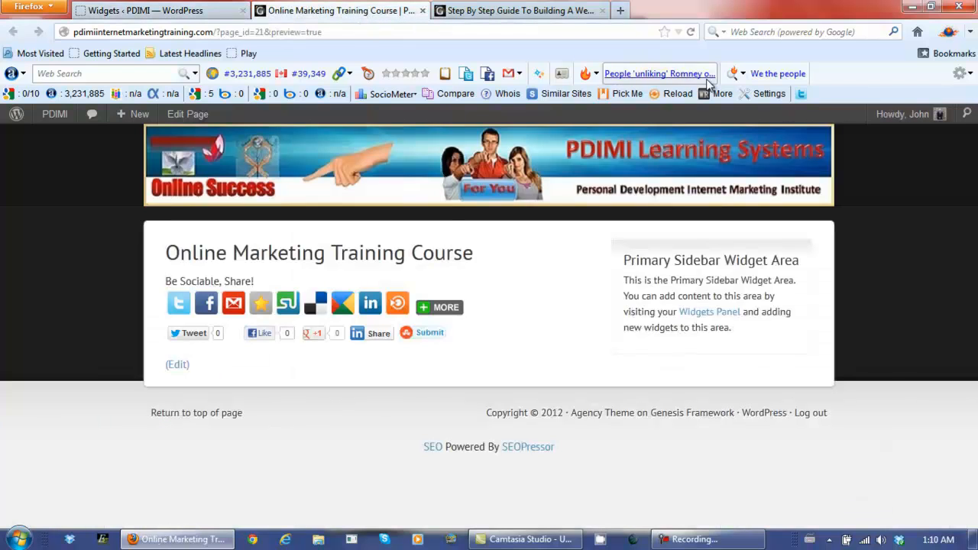
pyautogui.click(690, 33)
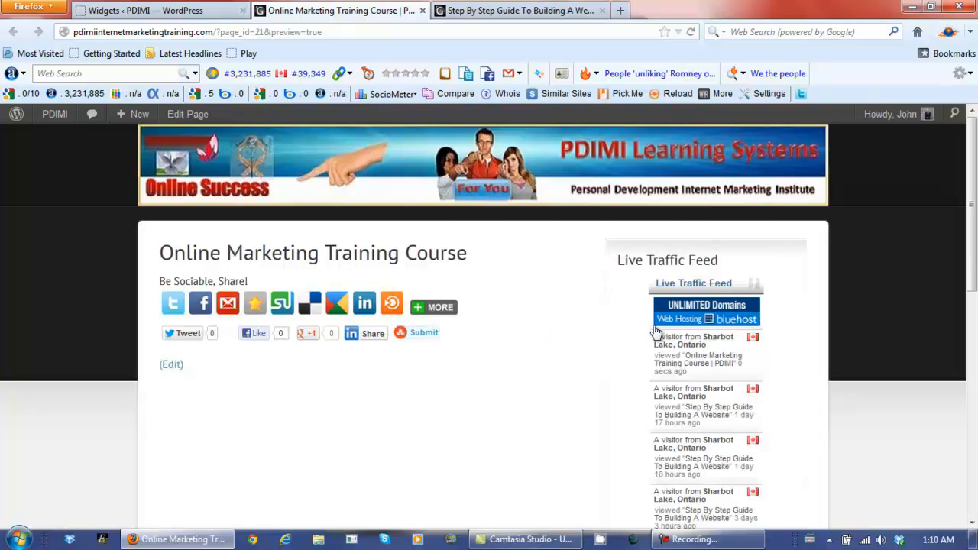
pyautogui.moveTo(974, 220)
pyautogui.mouseDown()
pyautogui.moveTo(965, 395)
pyautogui.moveTo(974, 218)
pyautogui.mouseUp()
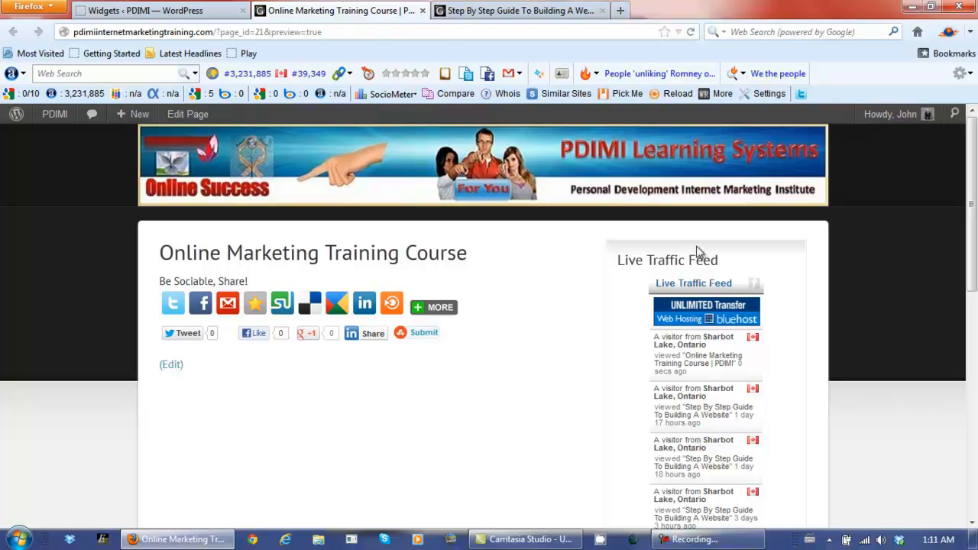
# Return to the widgets page, collapse the Feedjit Widget's settings and remove it from the Primary Sidebar.
pyautogui.click(172, 12)
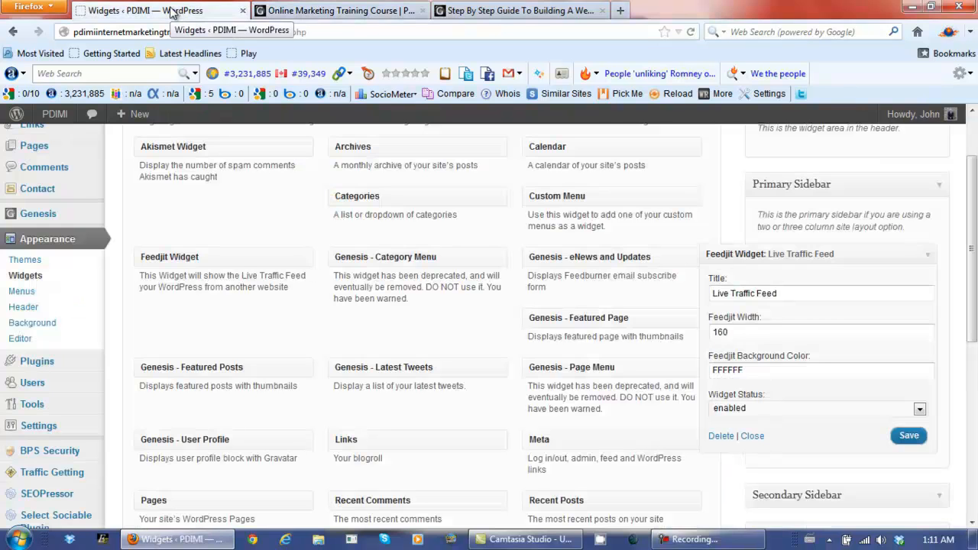
pyautogui.click(752, 437)
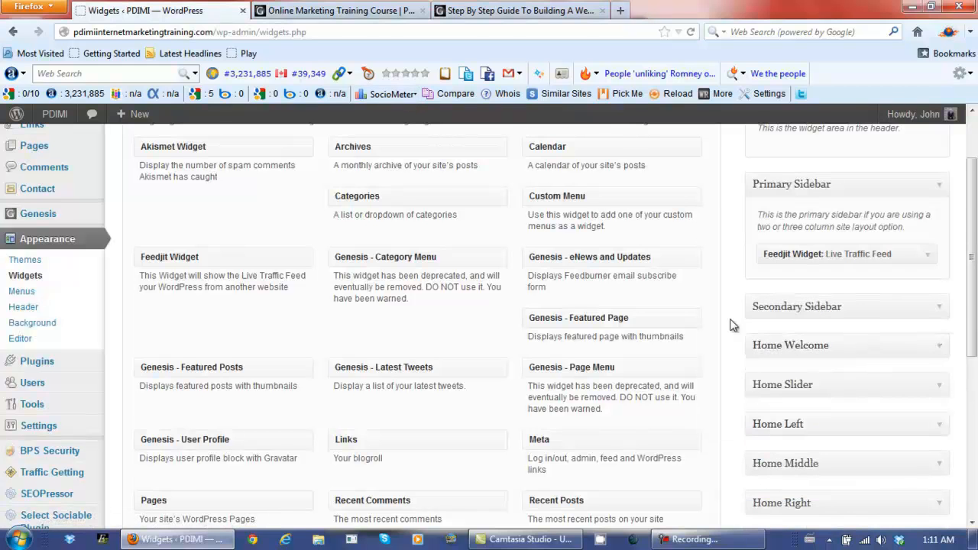
pyautogui.scroll(-2, 732, 326)
pyautogui.moveTo(863, 160); pyautogui.dragTo(229, 228)
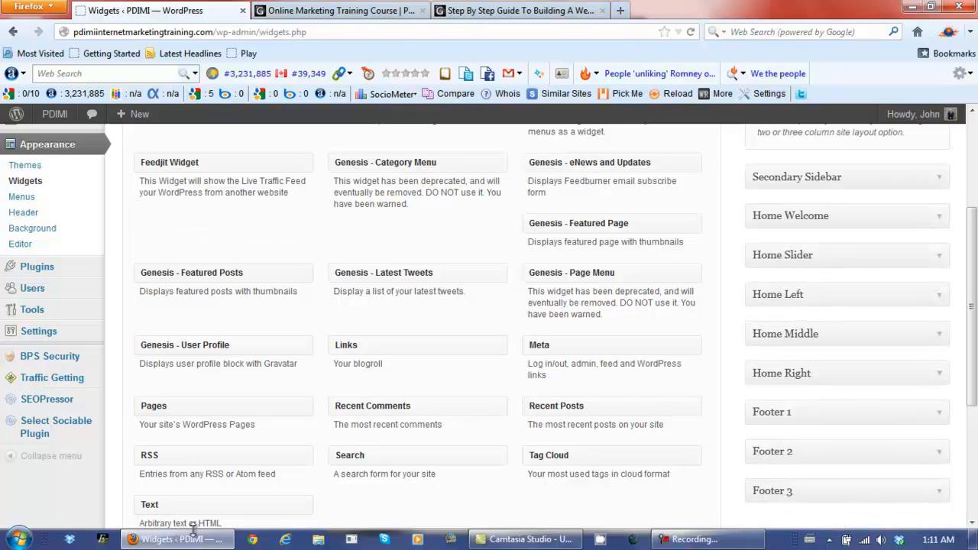
# Add a Text widget titled "Free WordPress Website Training" with the content "Test" to the Primary Sidebar, save it and collapse it.
pyautogui.moveTo(169, 511); pyautogui.dragTo(801, 153)
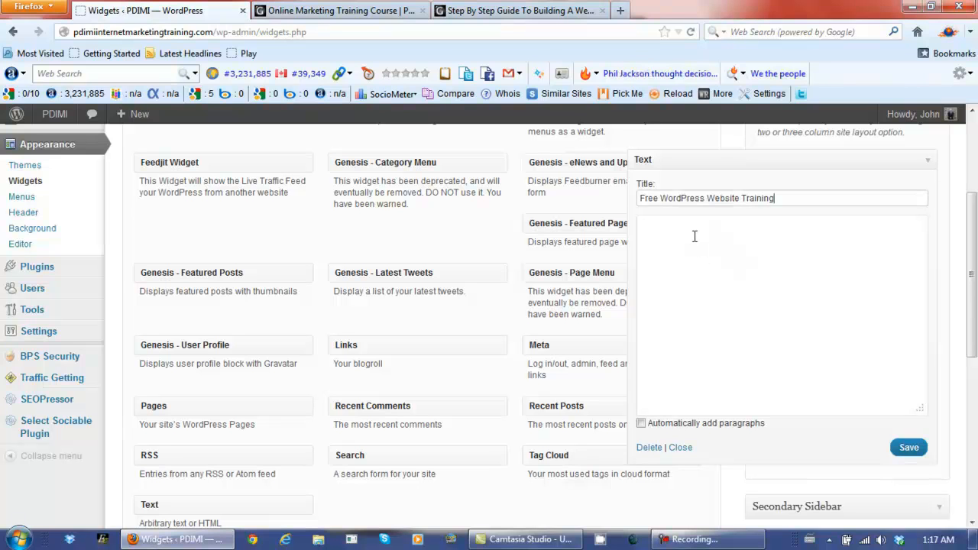
pyautogui.click(695, 237)
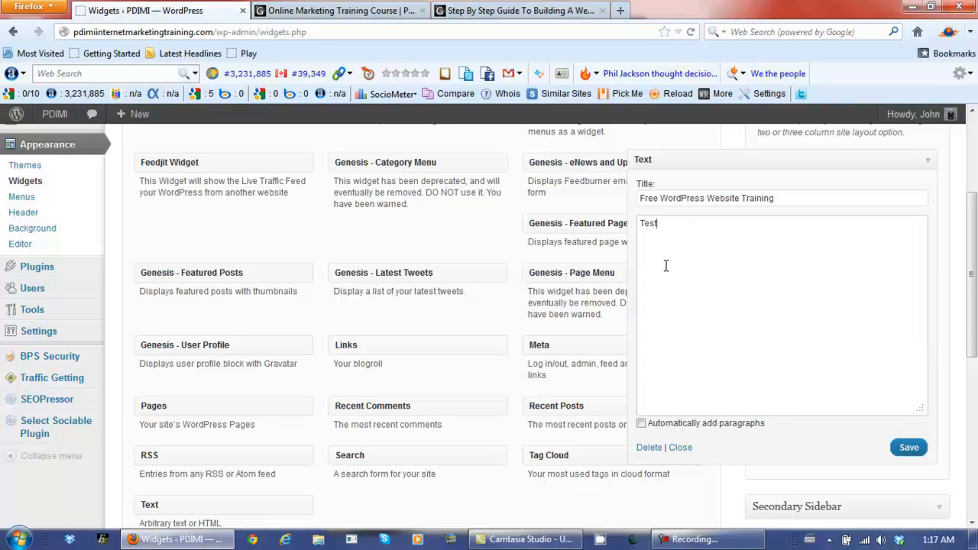
pyautogui.click(909, 448)
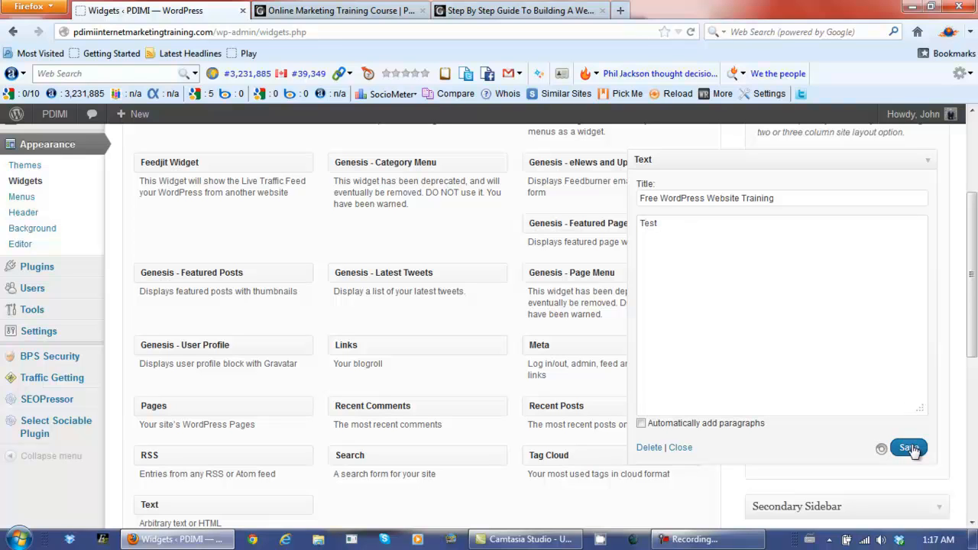
pyautogui.click(681, 449)
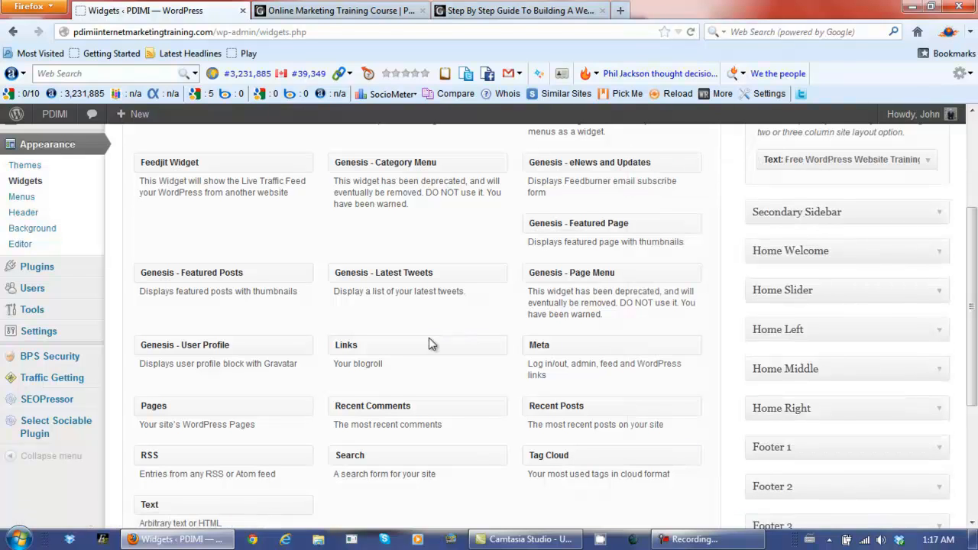
# Add the Feedjit Widget below the Text widget in the Primary Sidebar, save it, and reload the course page preview.
pyautogui.moveTo(202, 167); pyautogui.dragTo(818, 195)
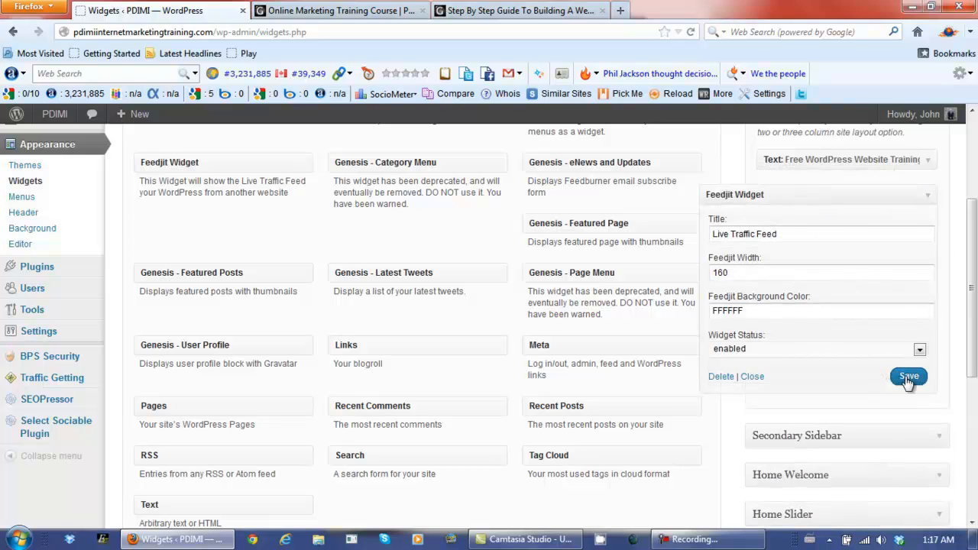
pyautogui.click(754, 378)
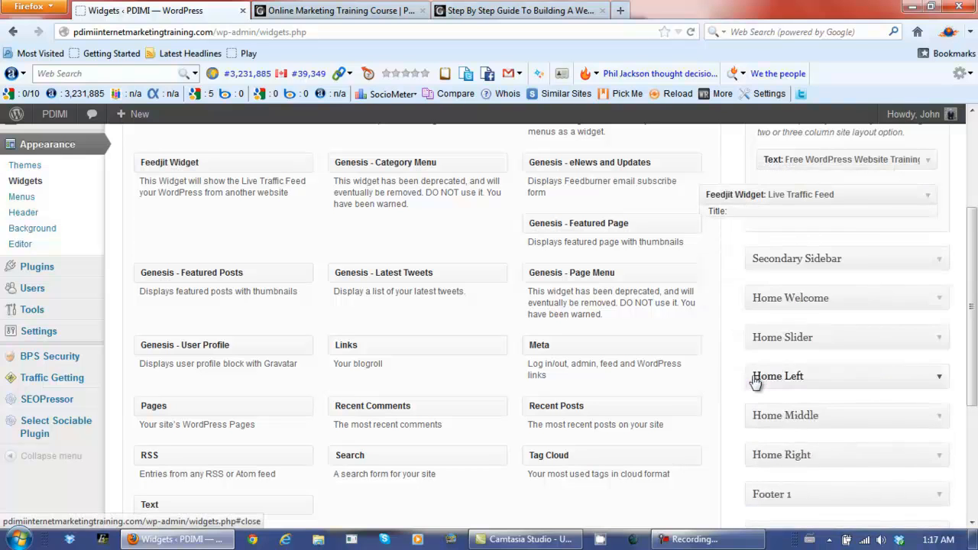
pyautogui.click(336, 11)
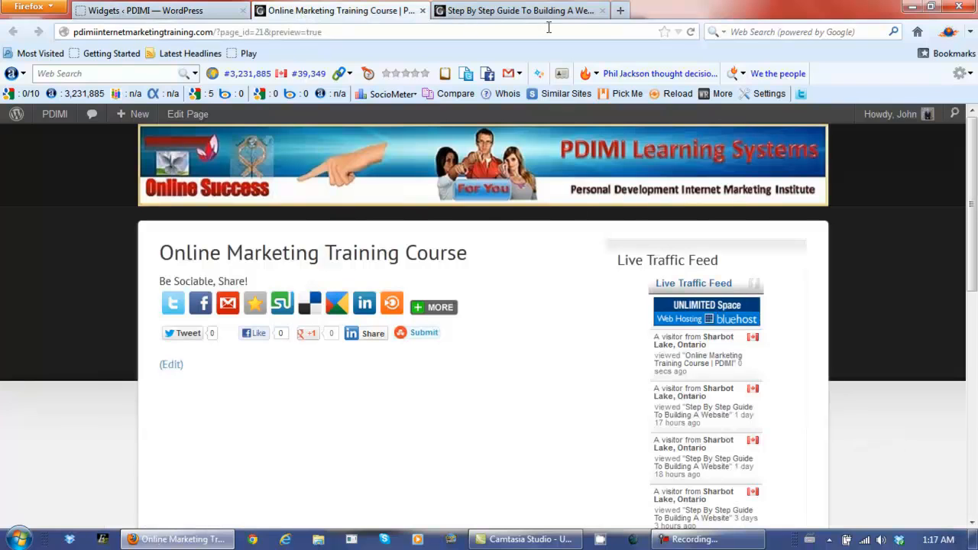
pyautogui.click(692, 33)
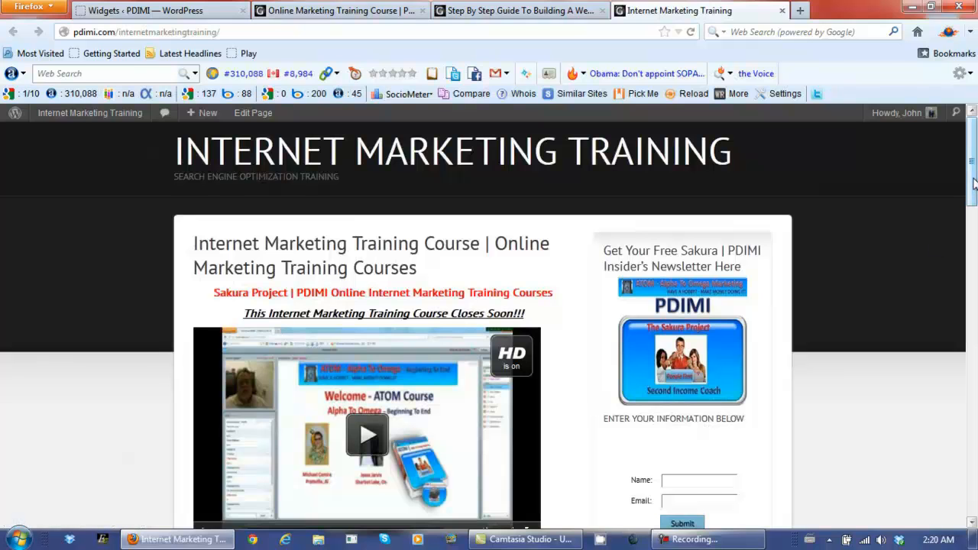
# Examine the sidebar of the pdimi.com Internet Marketing Training page, from its newsletter heading to the sign-up form and images.
pyautogui.moveTo(750, 275); pyautogui.dragTo(595, 262)
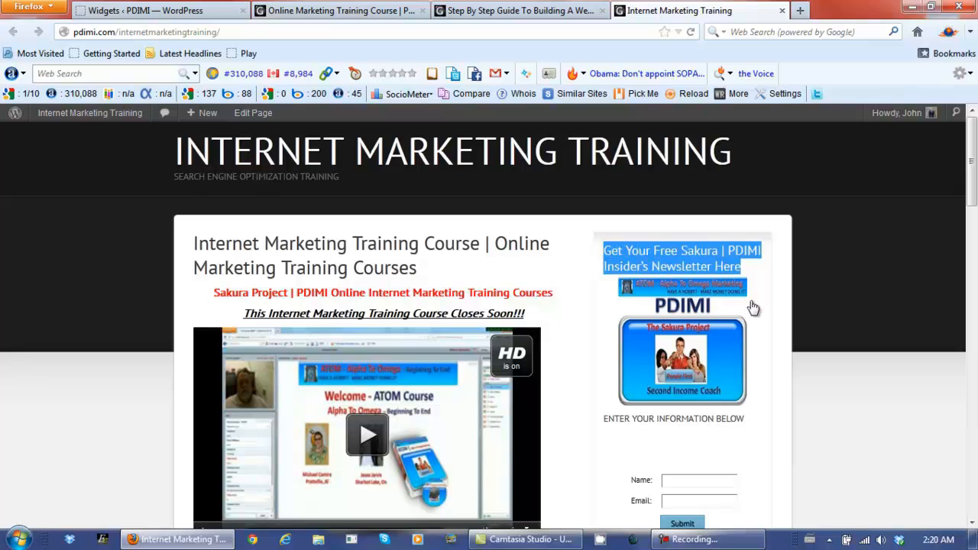
pyautogui.click(781, 314)
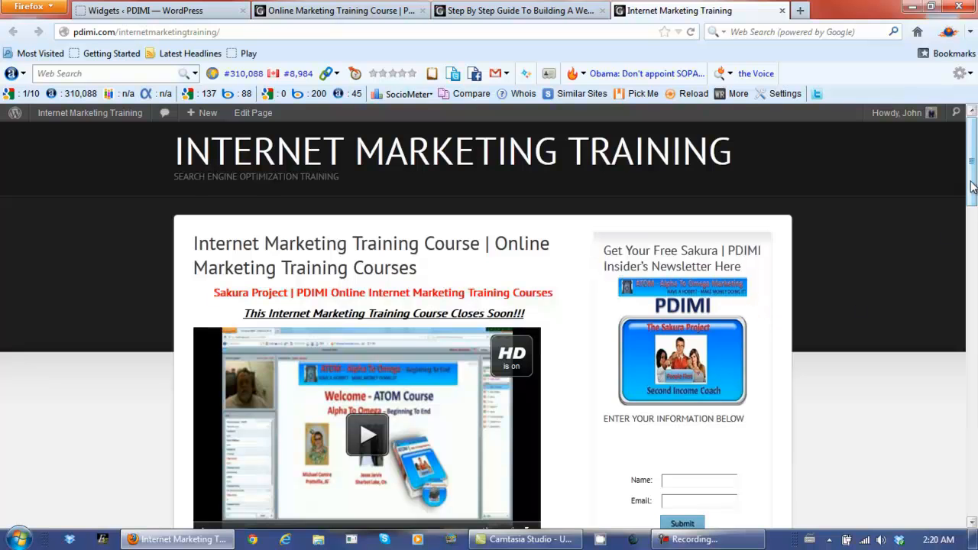
pyautogui.scroll(-5, 972, 187)
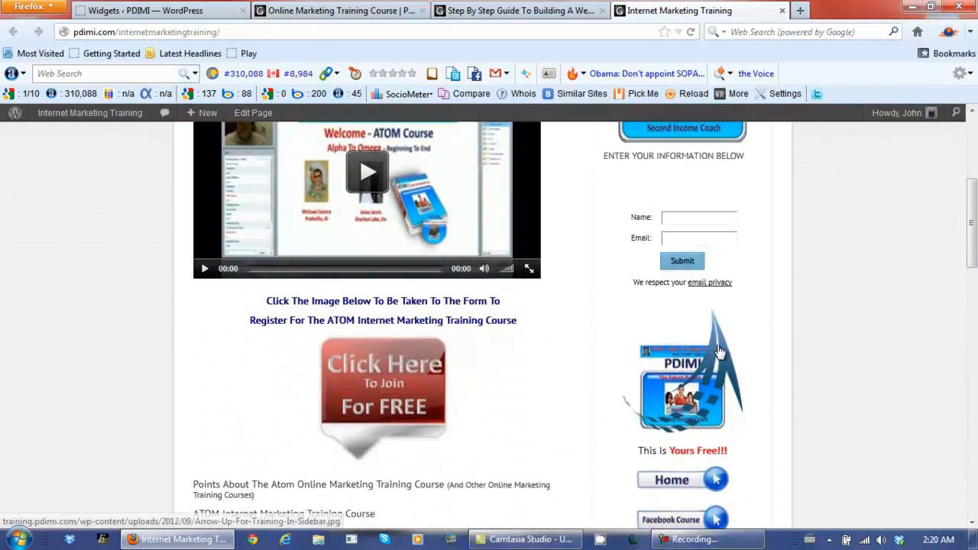
pyautogui.scroll(5, 973, 178)
pyautogui.moveTo(972, 174); pyautogui.dragTo(975, 163)
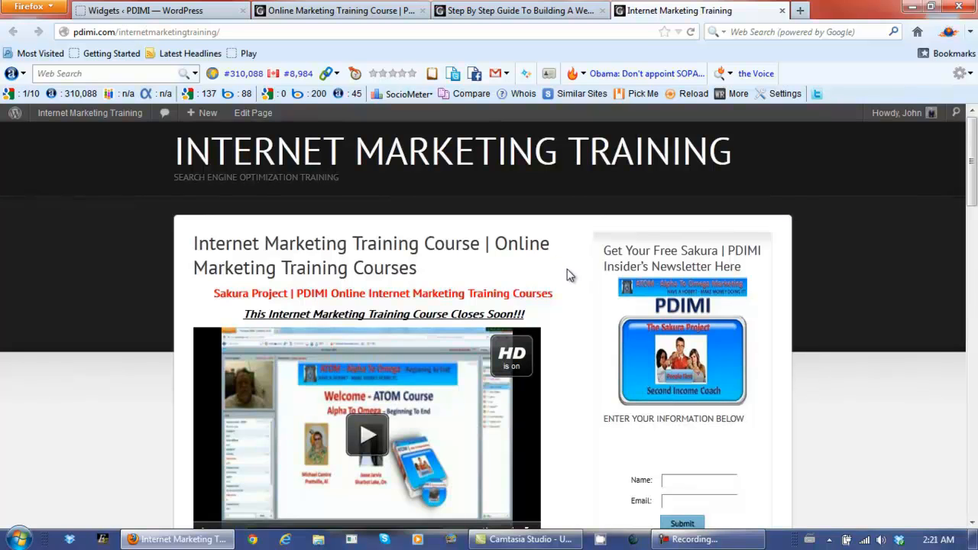
# Open the desktop image "Inner Circle Ecover Blue" in Paint and shrink it to about 400 pixels wide.
pyautogui.click(912, 6)
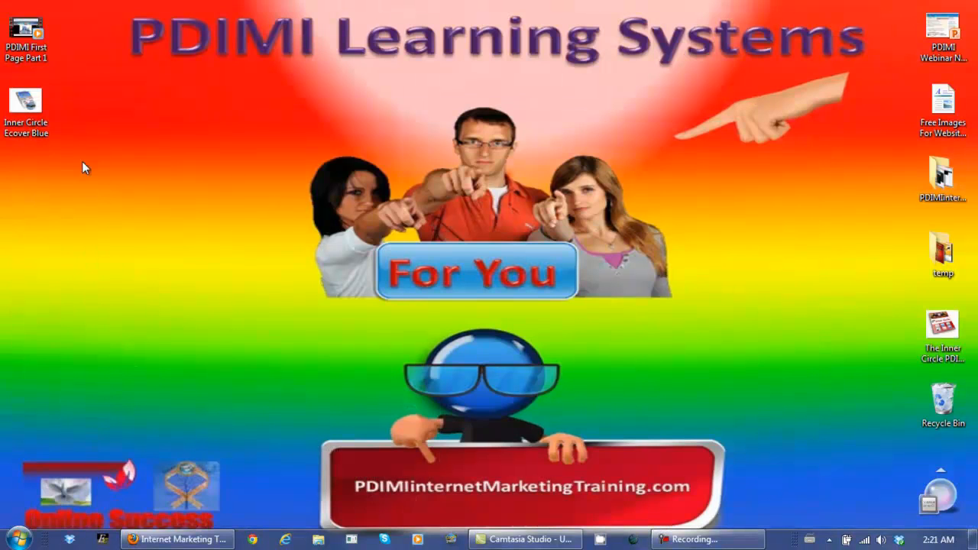
pyautogui.doubleClick(29, 106)
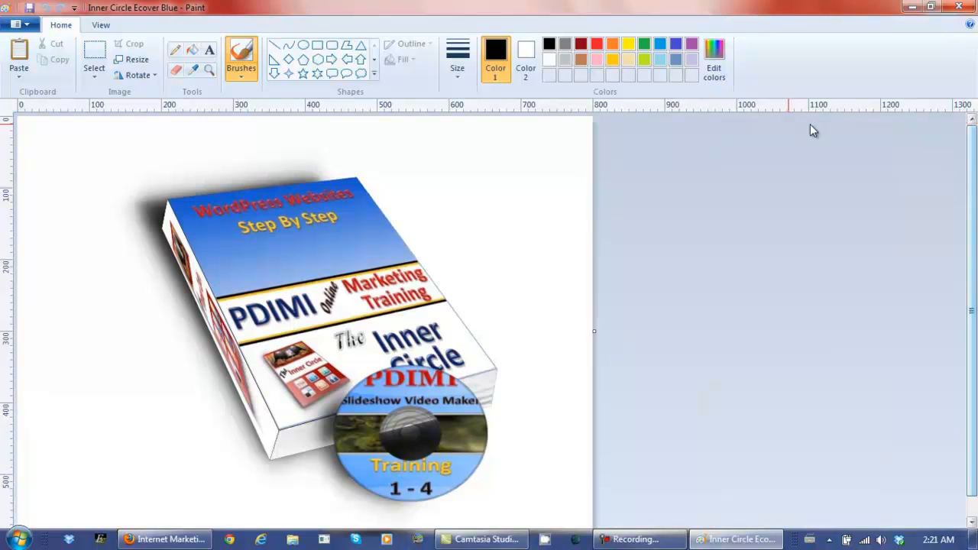
pyautogui.click(138, 60)
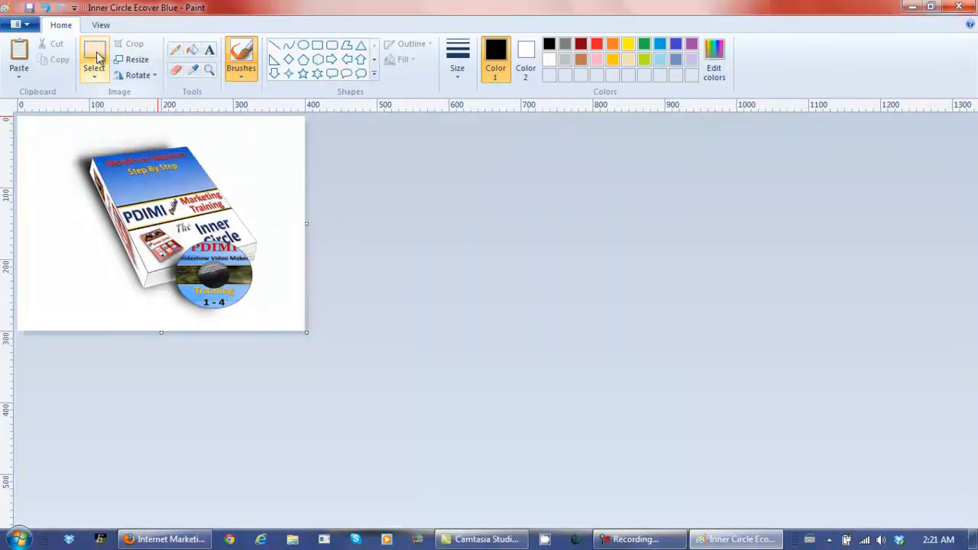
# Trim the white side margins by cutting an area about 330 by 298 pixels around the ecover and pasting it onto a reduced canvas.
pyautogui.click(96, 58)
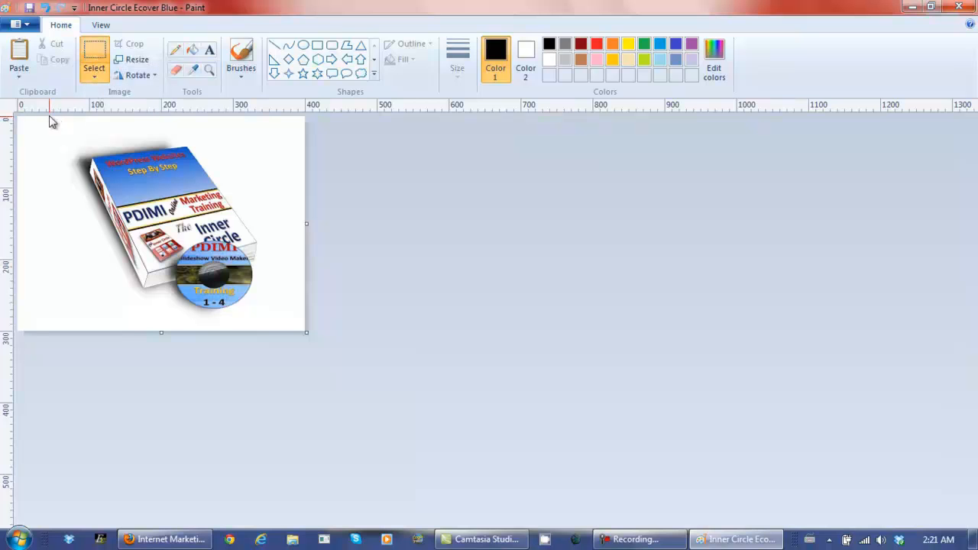
pyautogui.moveTo(49, 117); pyautogui.dragTo(287, 332)
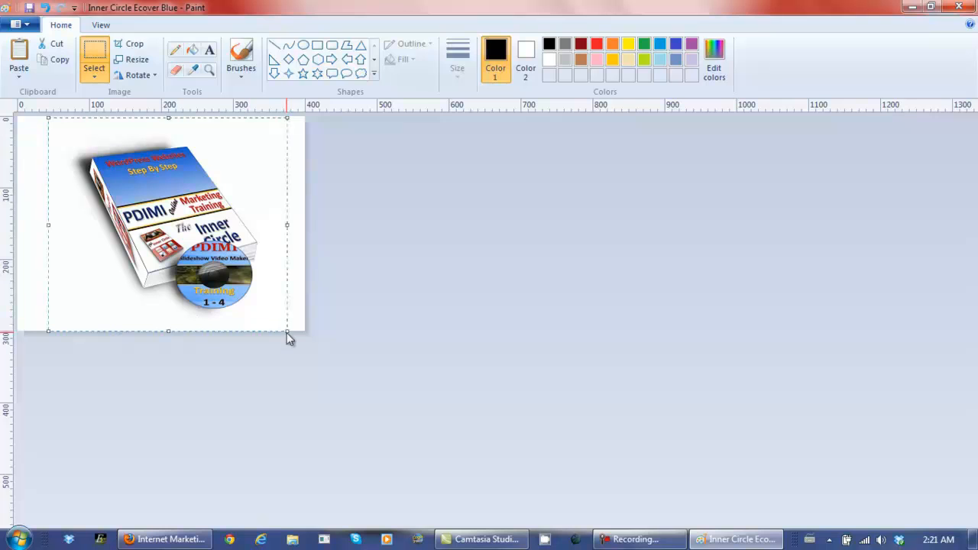
pyautogui.press('Delete')
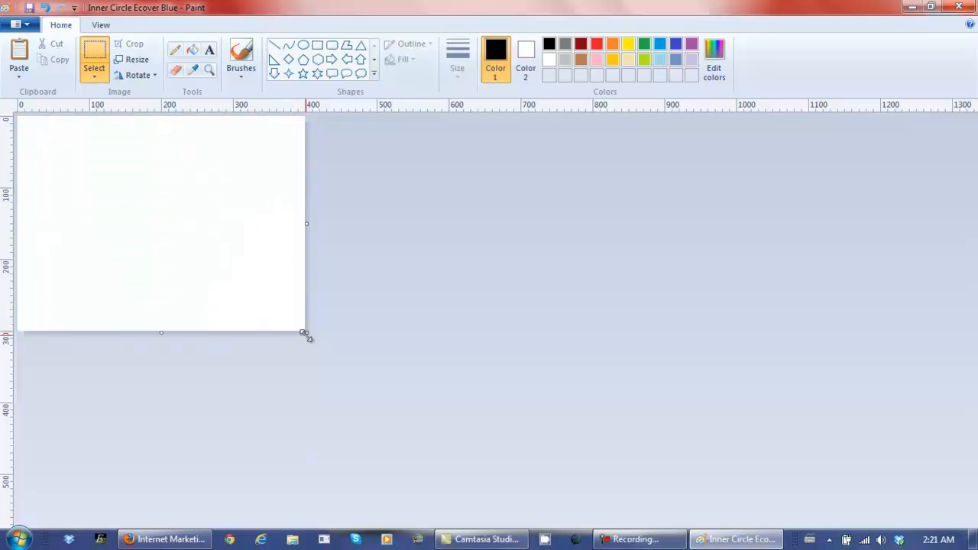
pyautogui.moveTo(305, 331); pyautogui.dragTo(100, 210)
pyautogui.hotkey('ctrl', 'v')
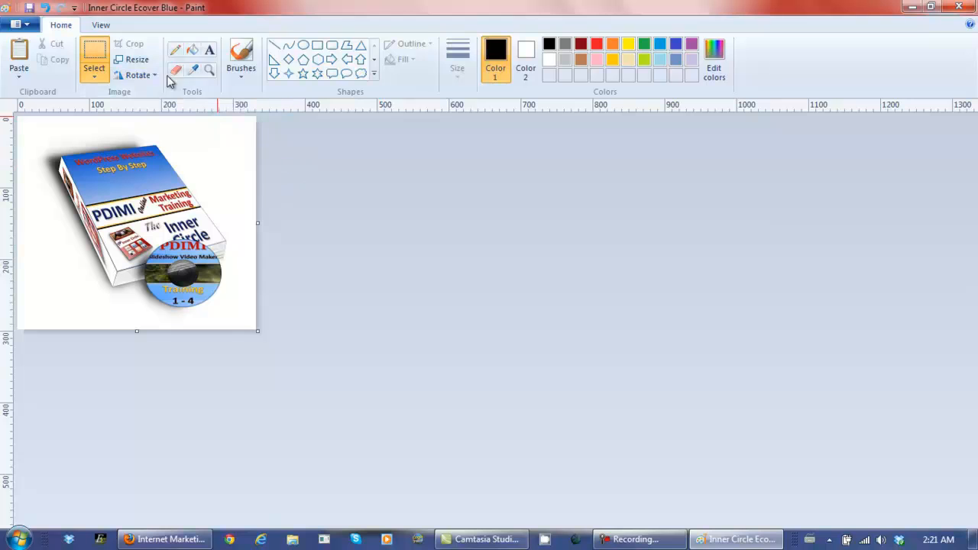
# Resize the ecover image to 200 by 200 pixels with the aspect ratio unlocked.
pyautogui.click(135, 60)
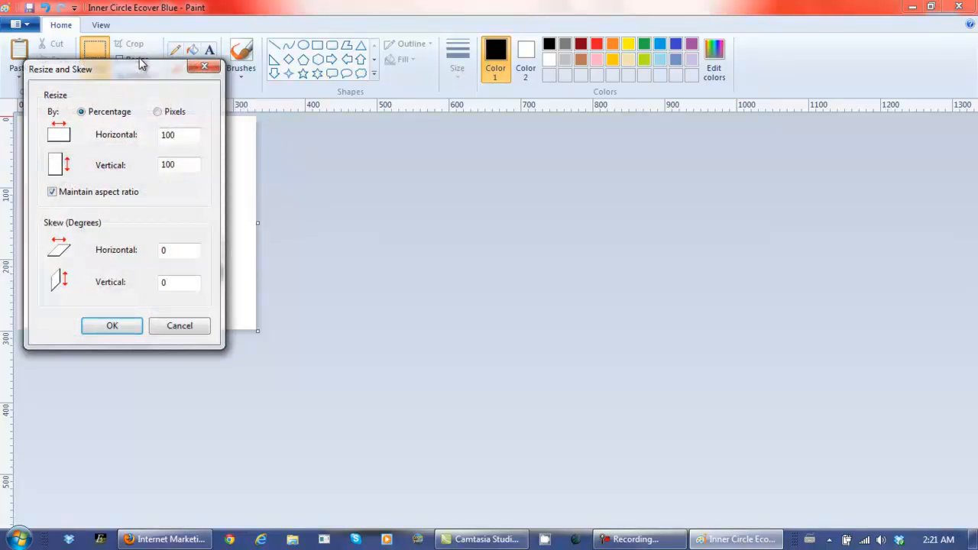
pyautogui.click(159, 113)
pyautogui.write('200')
pyautogui.click(52, 192)
pyautogui.moveTo(175, 165); pyautogui.dragTo(133, 174)
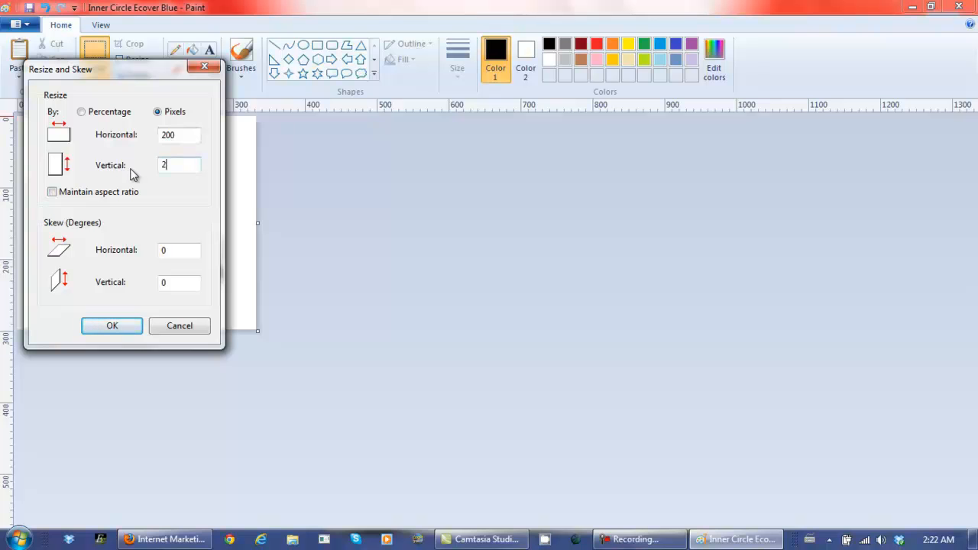
pyautogui.click(125, 321)
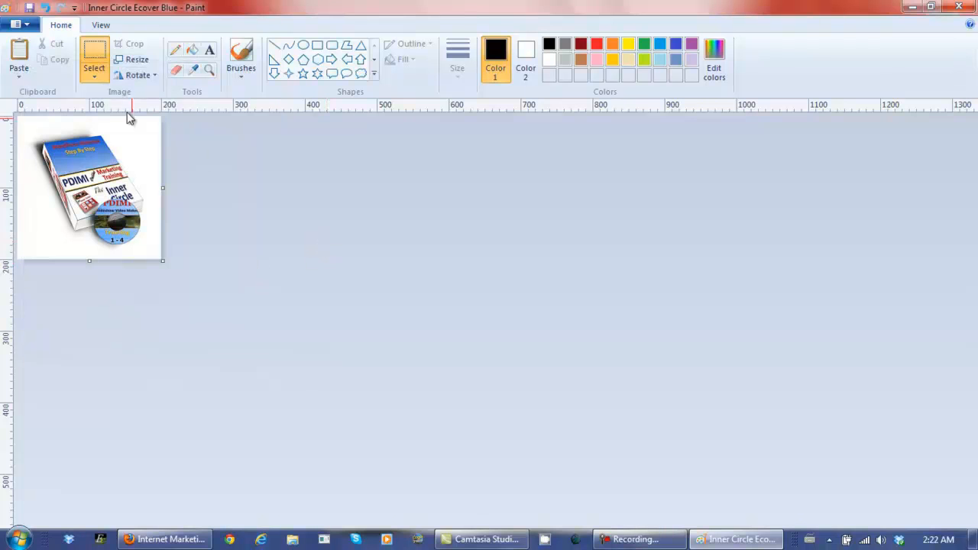
# Save the resized ecover to the desktop as the JPEG "Inner Circle Ecover For New Website" and close Paint.
pyautogui.click(28, 26)
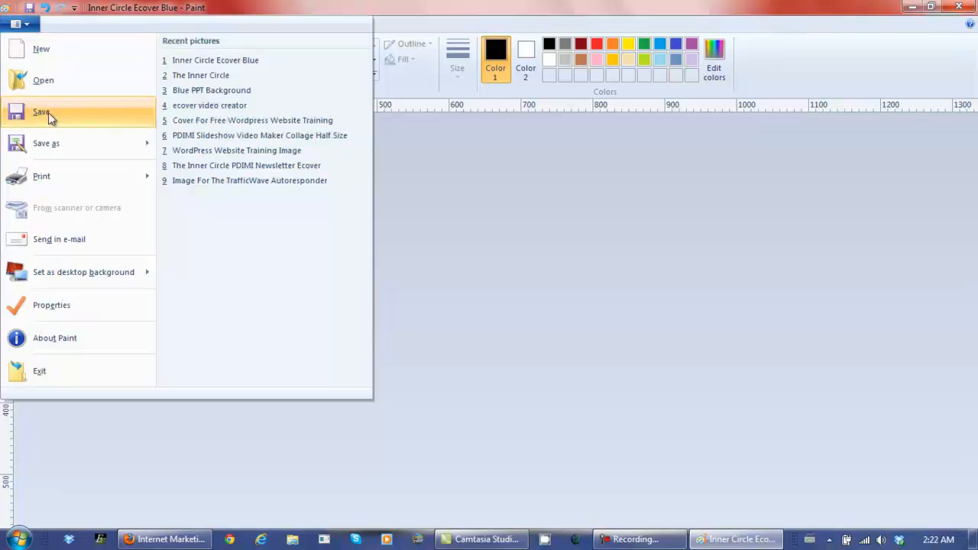
pyautogui.moveTo(48, 145)
pyautogui.click(215, 117)
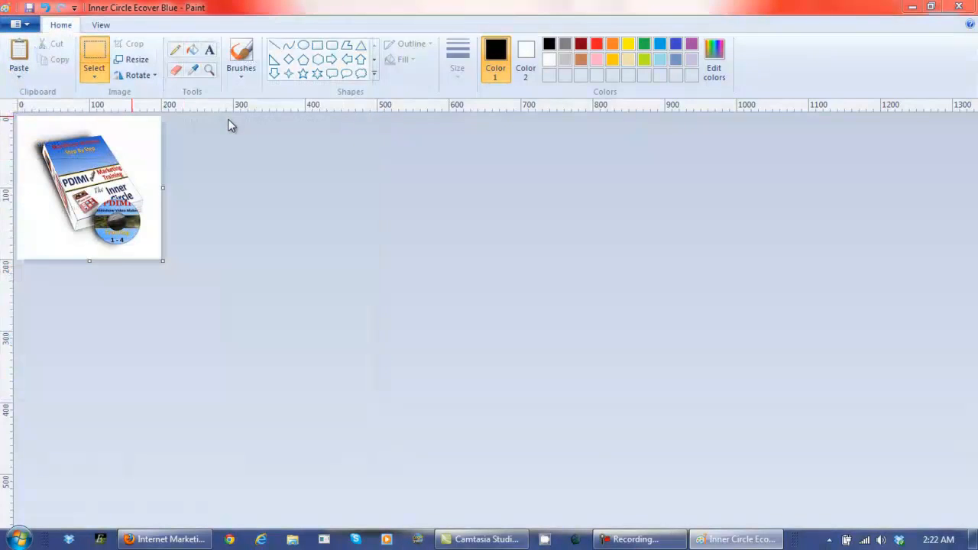
pyautogui.write('Inner Circle Ecover For New Website')
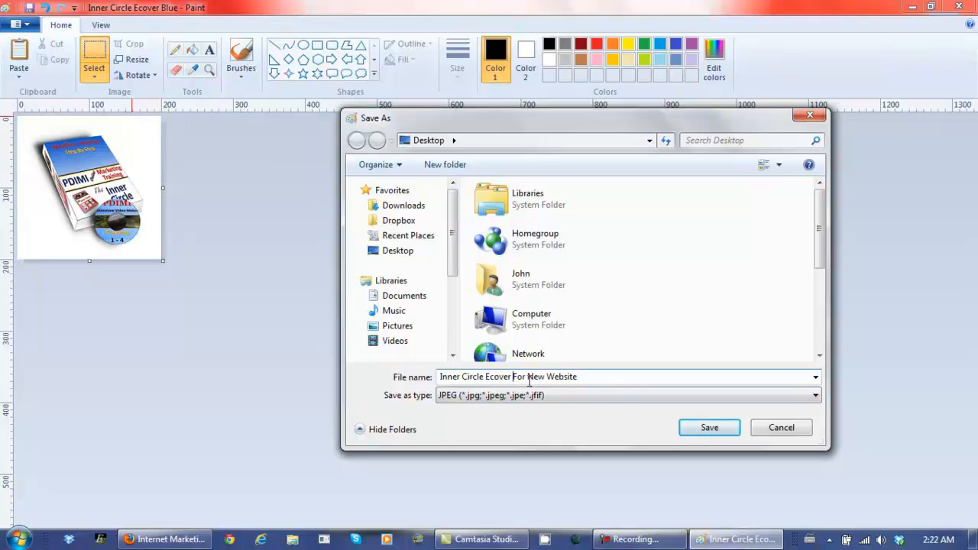
pyautogui.click(399, 253)
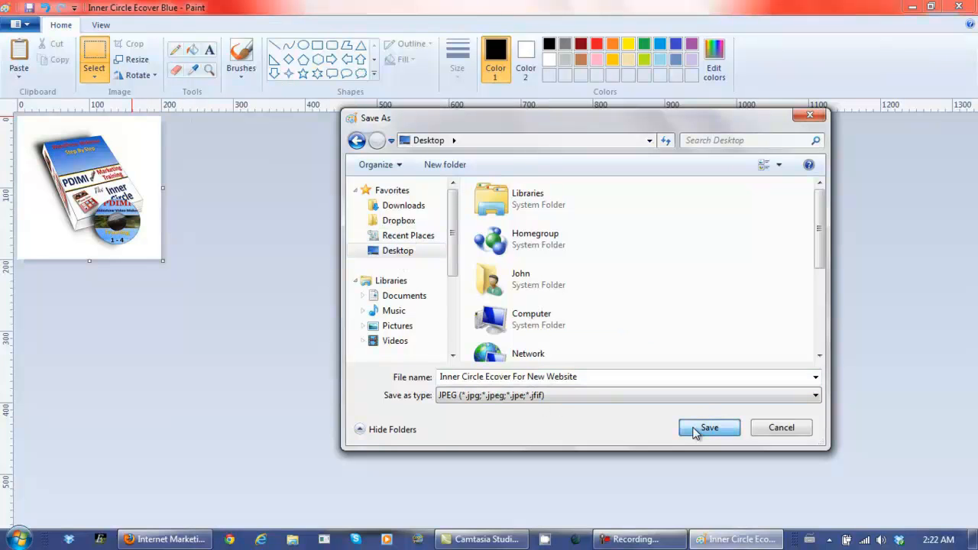
pyautogui.click(697, 430)
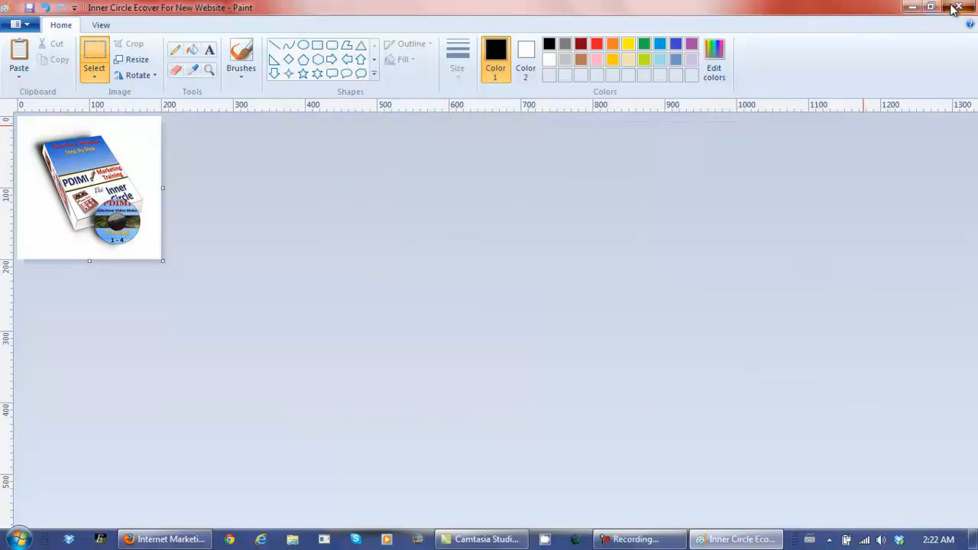
pyautogui.click(957, 6)
# Switch to the WordPress admin in Firefox and add a new page titled "Test" with its content centred.
pyautogui.click(182, 539)
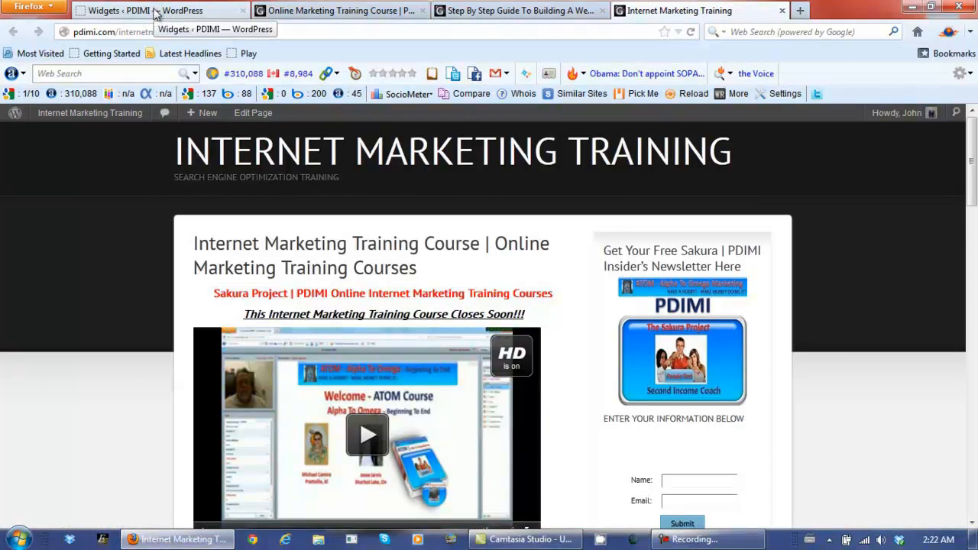
pyautogui.click(155, 13)
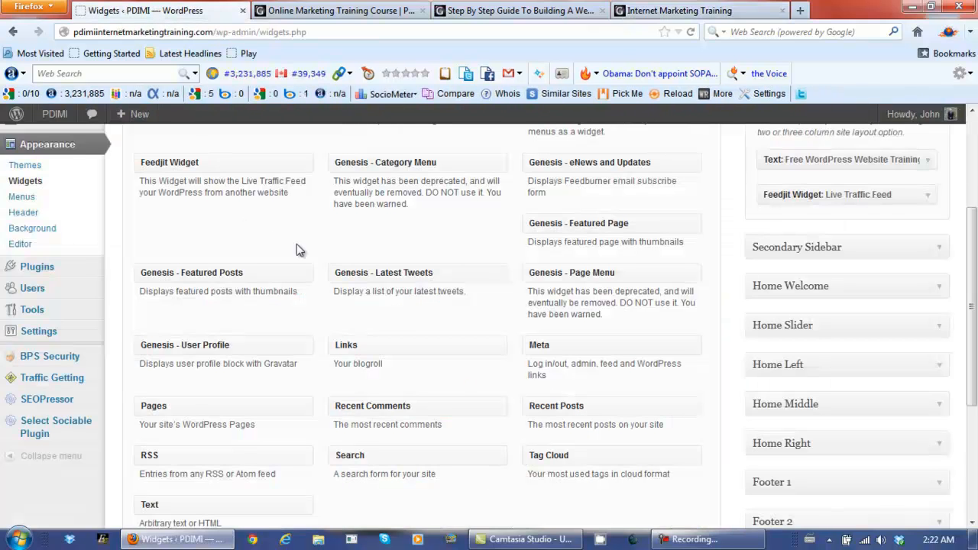
pyautogui.moveTo(974, 313); pyautogui.dragTo(977, 200)
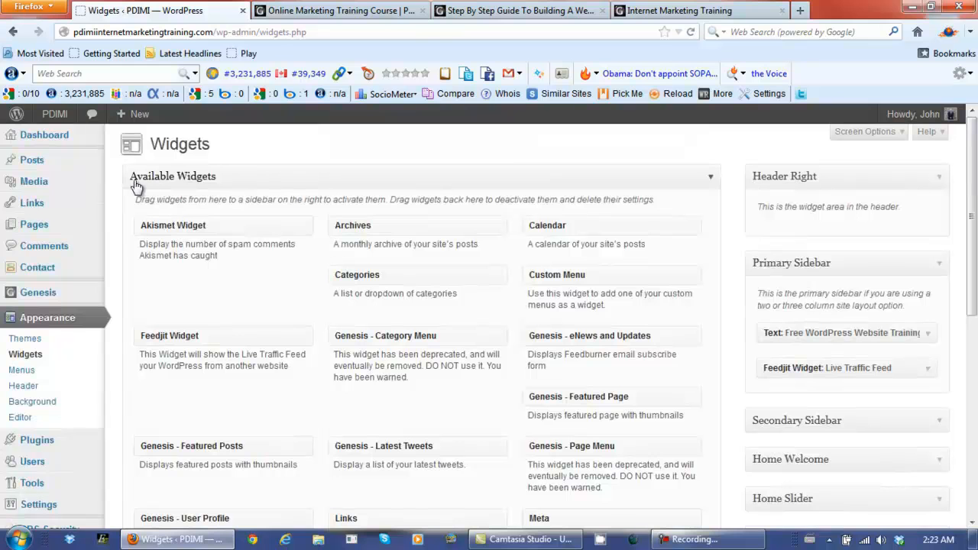
pyautogui.moveTo(29, 228)
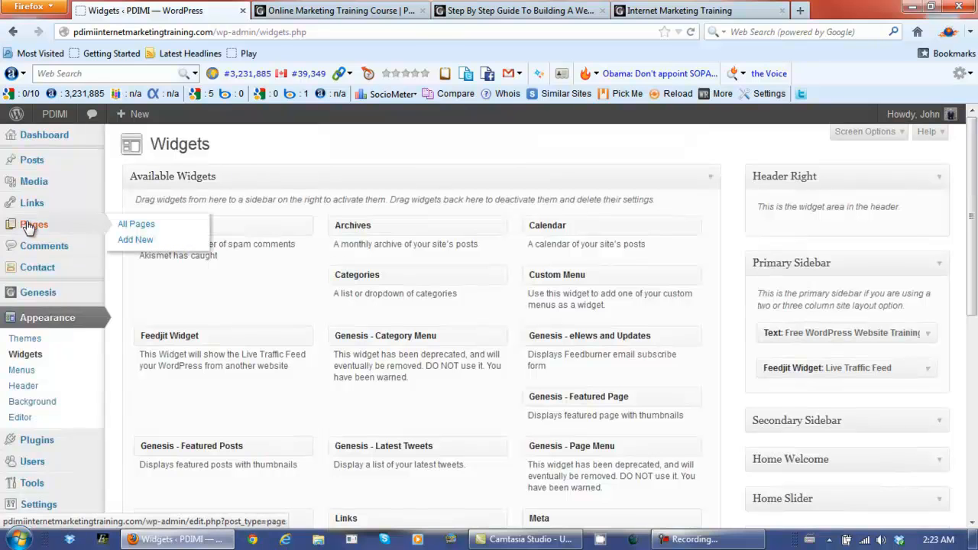
pyautogui.click(144, 242)
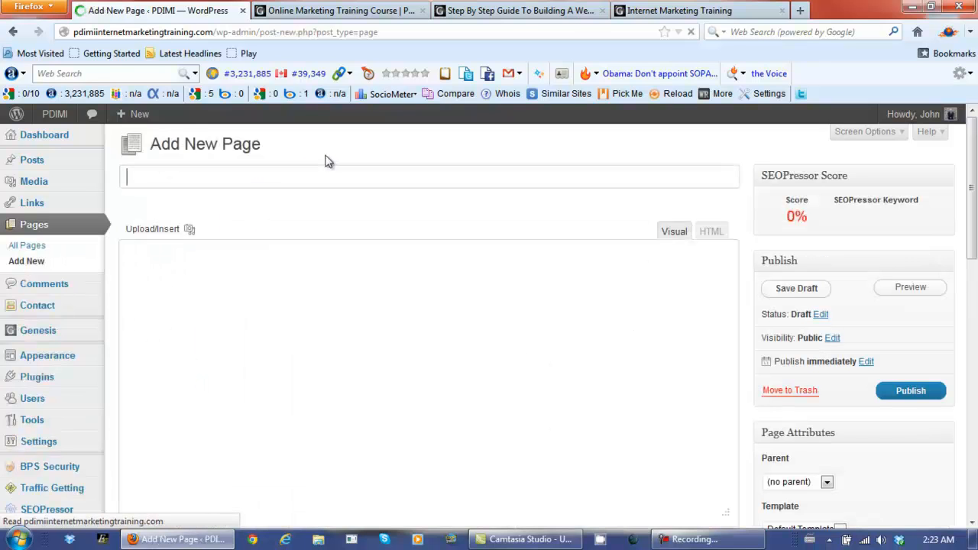
pyautogui.write('Test')
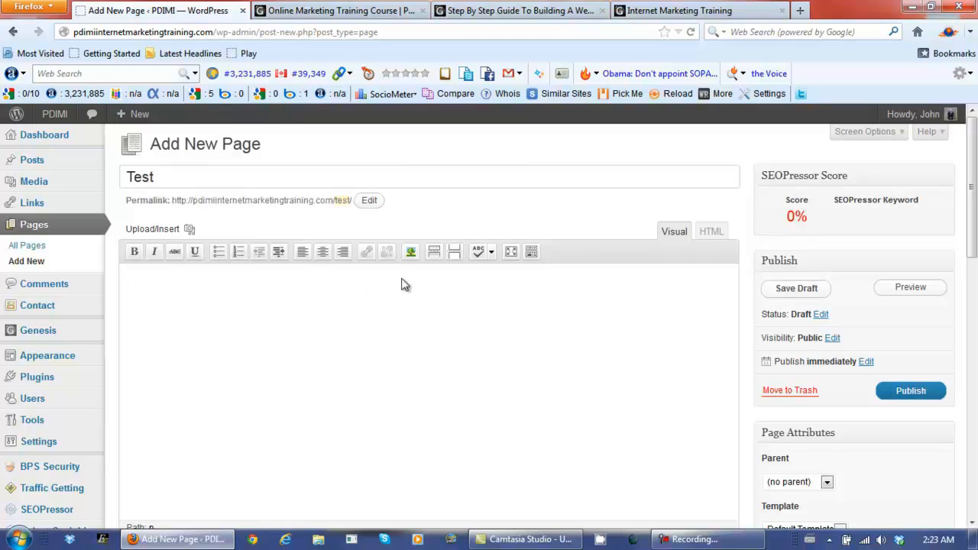
pyautogui.click(532, 255)
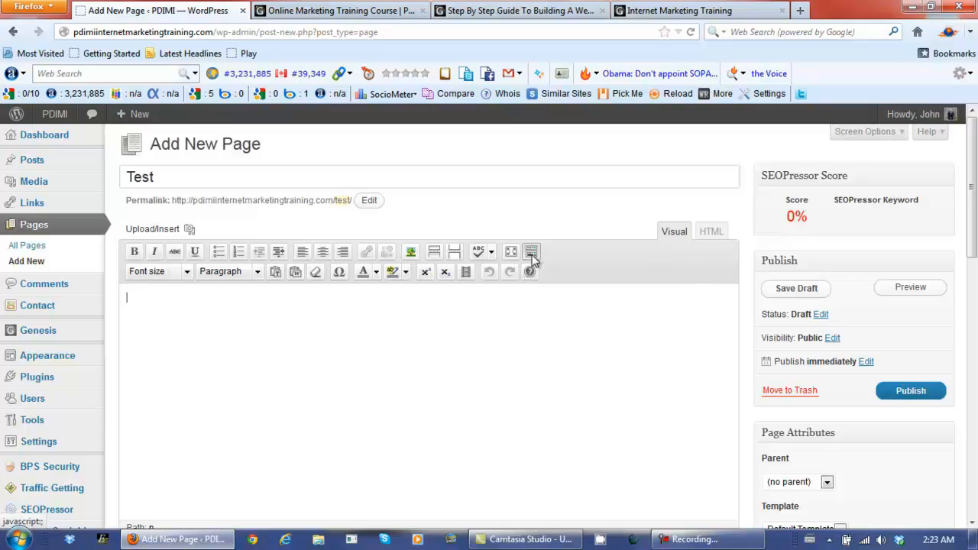
pyautogui.click(324, 253)
# Upload the desktop image "Inner Circle Ecover For New Website" to the Test page's media.
pyautogui.click(189, 230)
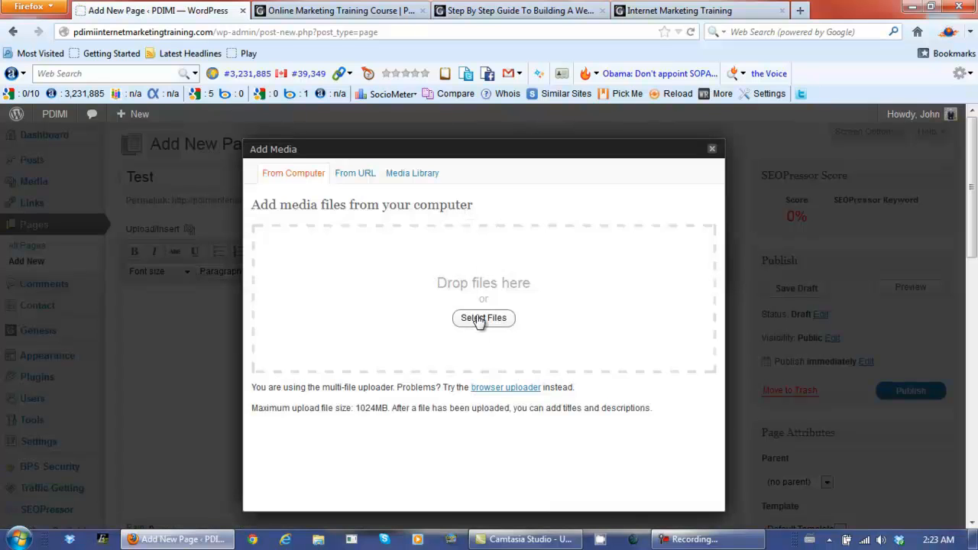
pyautogui.click(479, 319)
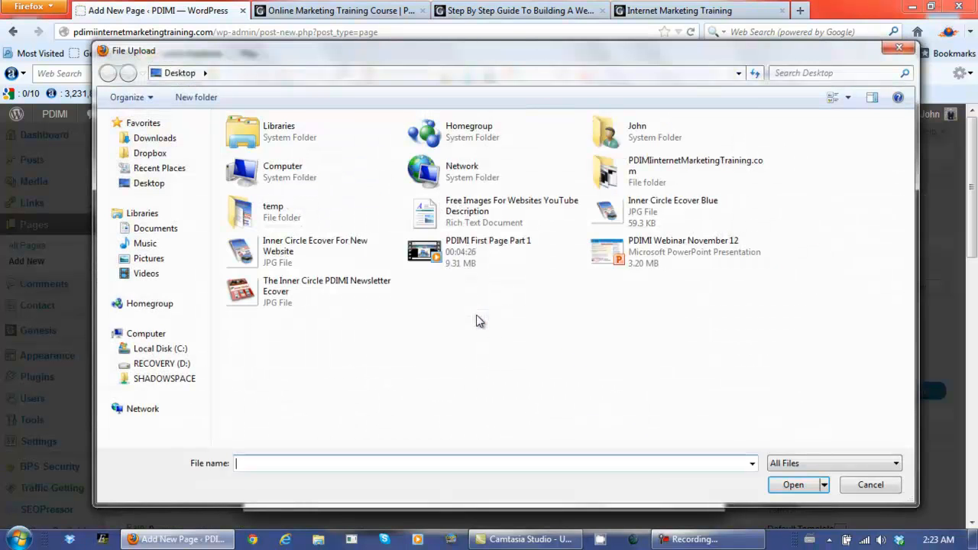
pyautogui.click(299, 253)
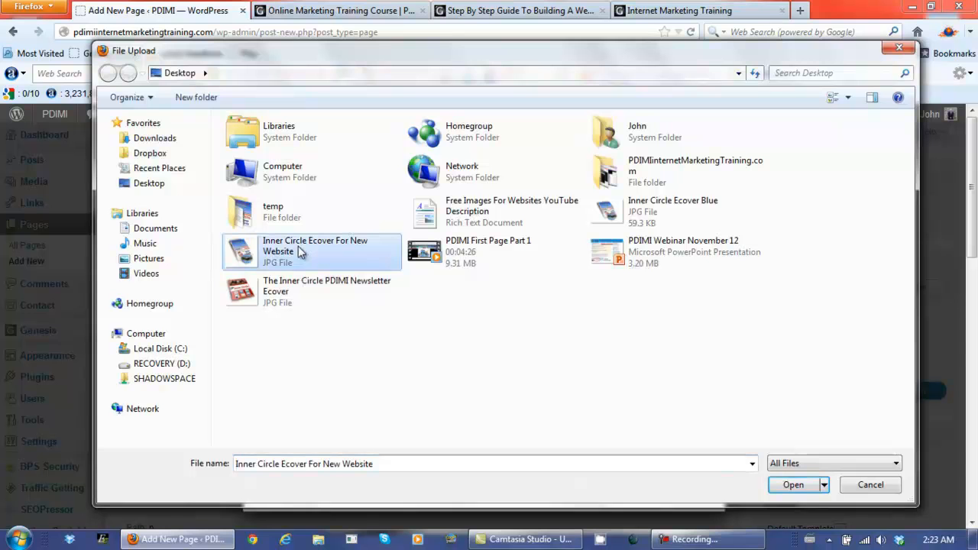
pyautogui.click(794, 485)
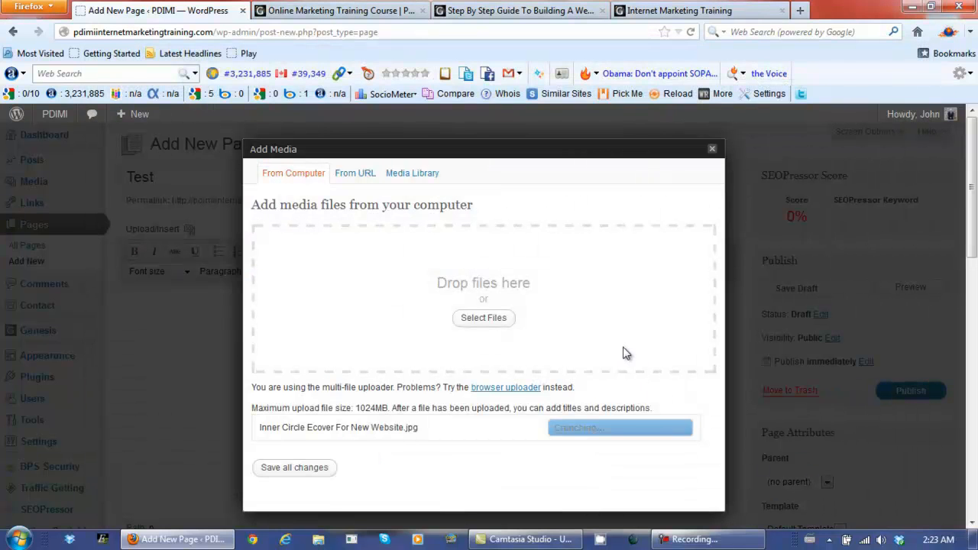
# Insert the ecover centred, with the alternate text "Step By Step Guide To Building A Website - Online Marketing Training".
pyautogui.moveTo(719, 237); pyautogui.dragTo(730, 393)
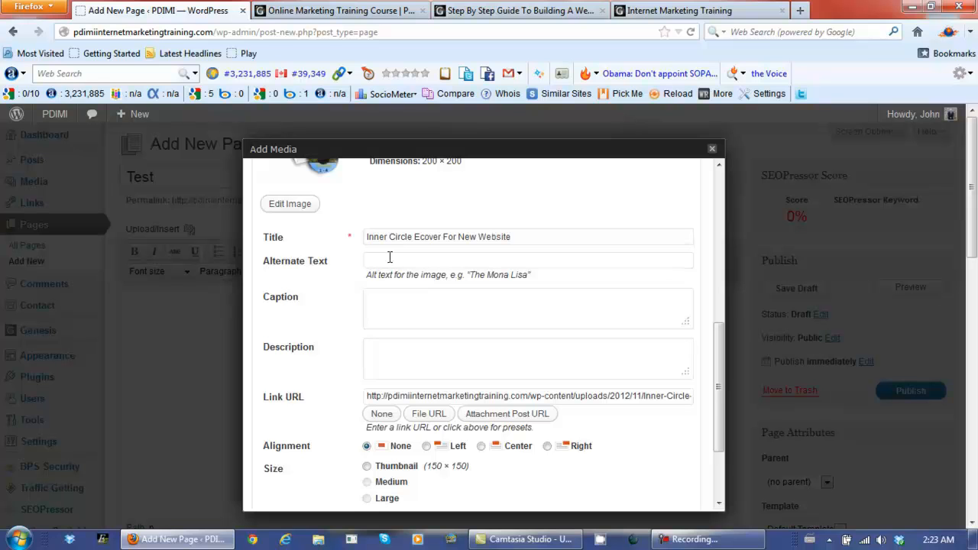
pyautogui.click(412, 260)
pyautogui.hotkey('ctrl', 'v')
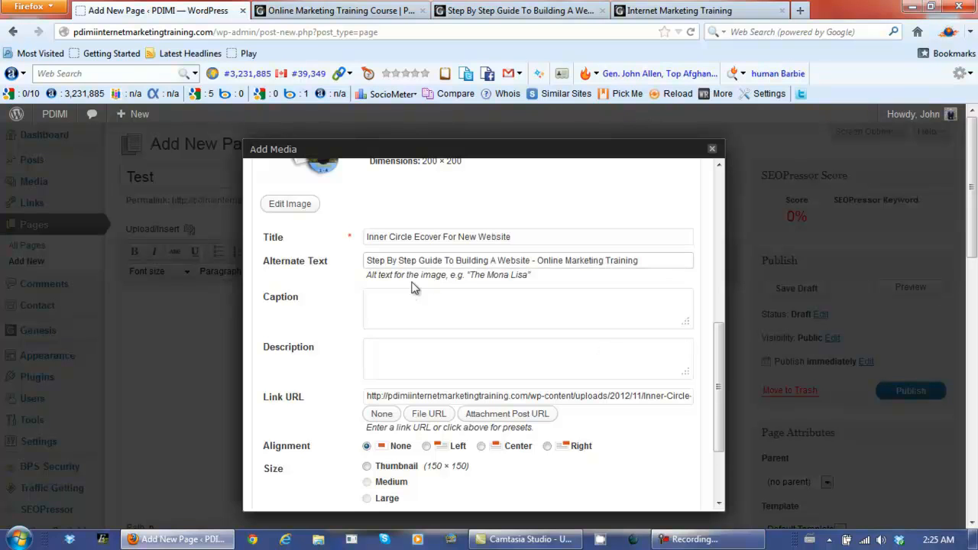
pyautogui.moveTo(533, 261); pyautogui.dragTo(368, 262)
pyautogui.moveTo(641, 260); pyautogui.dragTo(540, 263)
pyautogui.scroll(-3, 686, 370)
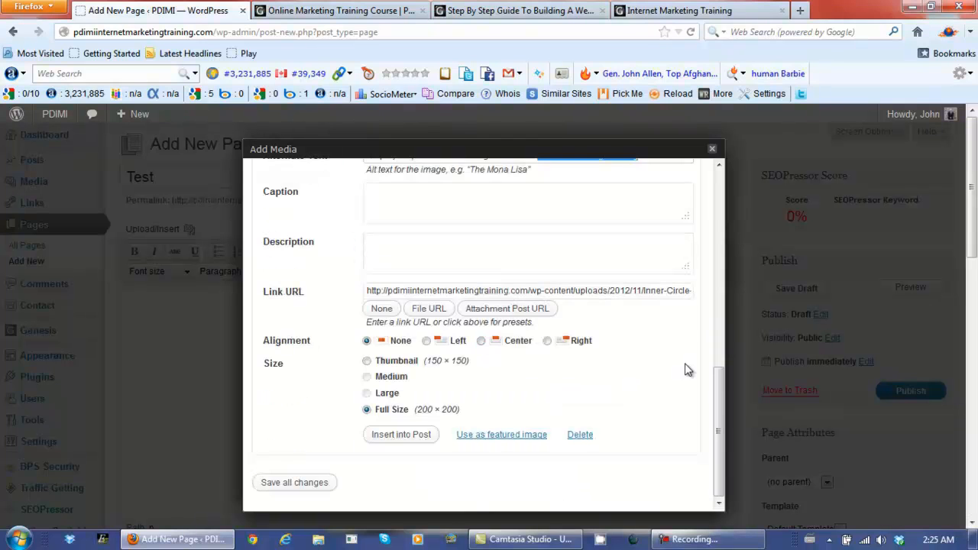
pyautogui.click(482, 342)
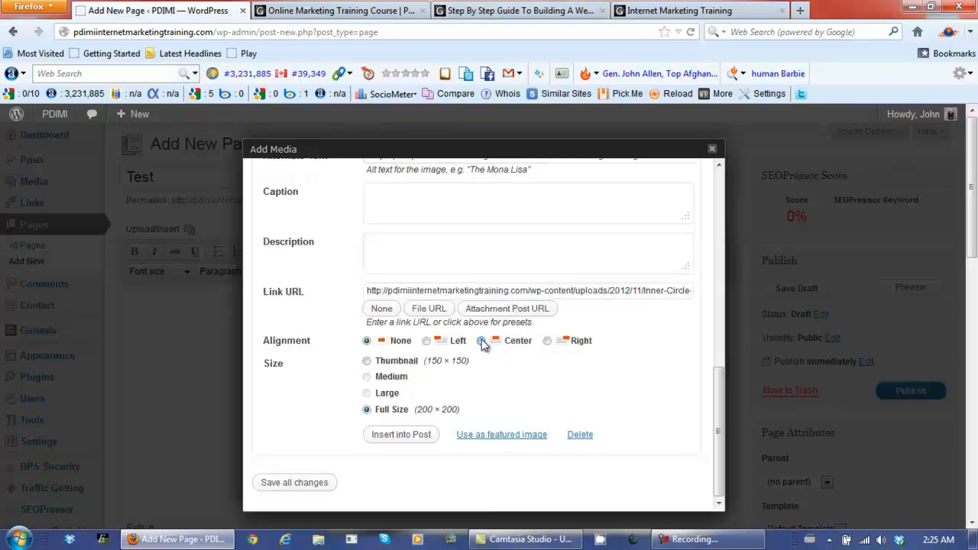
pyautogui.click(399, 434)
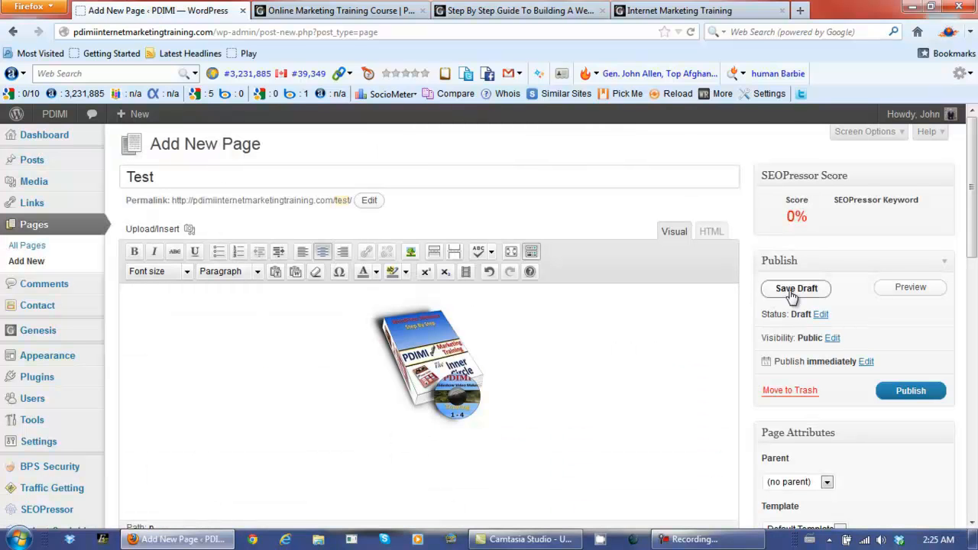
# Save the Test page as a draft, preview it and return to the page editor.
pyautogui.click(793, 291)
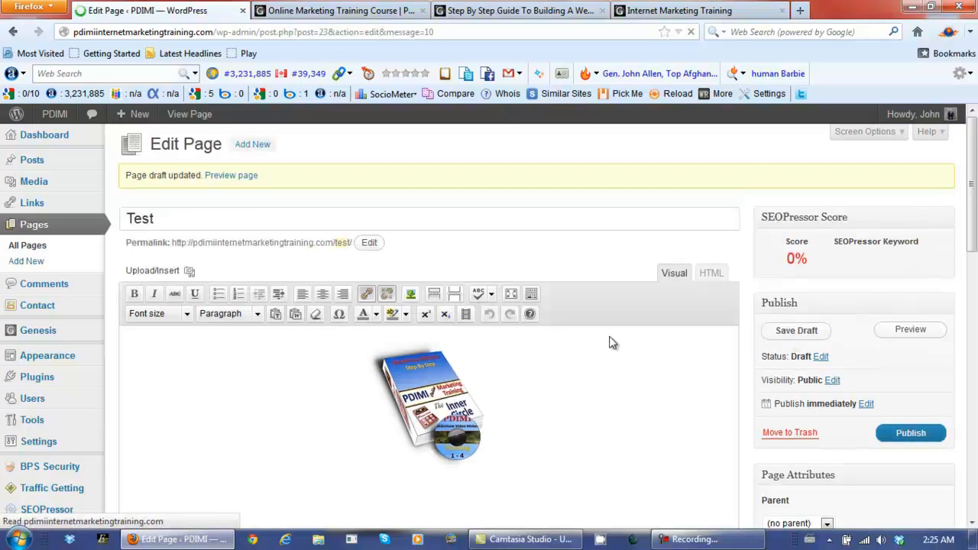
pyautogui.click(912, 331)
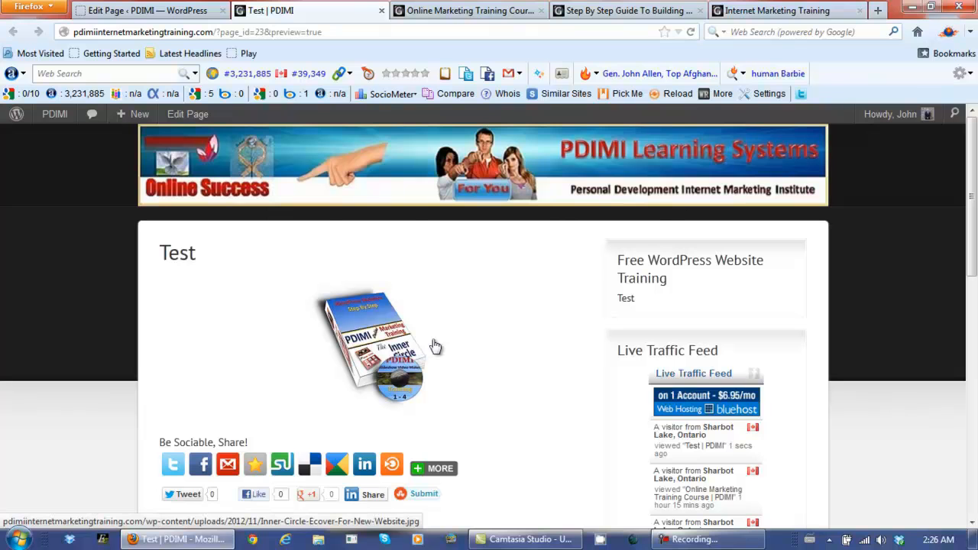
pyautogui.click(176, 13)
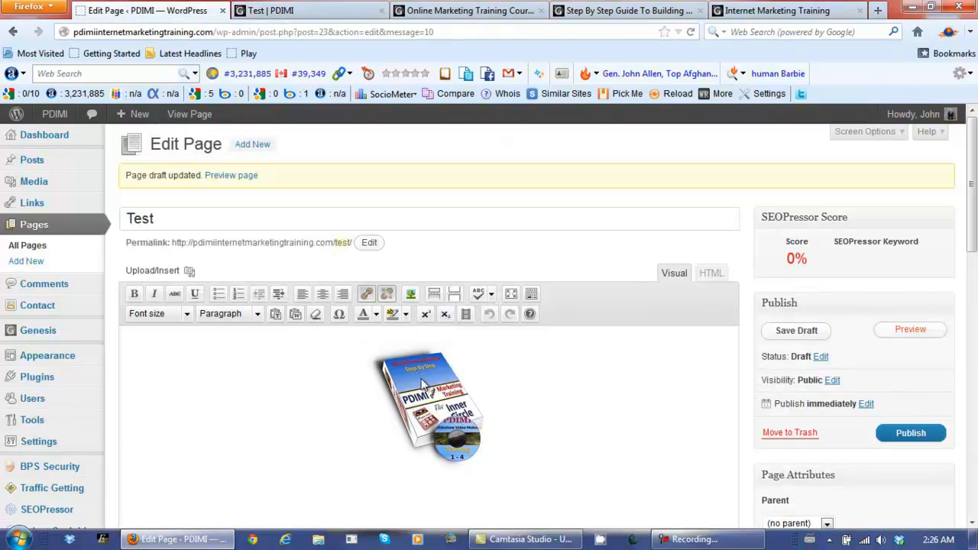
# Place the text cursor below the ecover and upload the desktop image "Red Arrow Up" to the page.
pyautogui.click(423, 385)
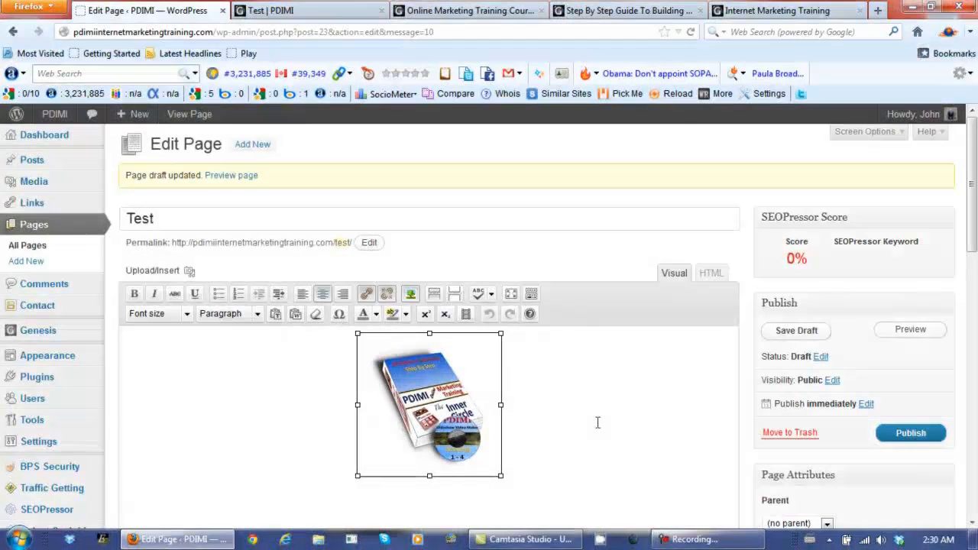
pyautogui.moveTo(975, 227); pyautogui.dragTo(974, 278)
pyautogui.click(671, 344)
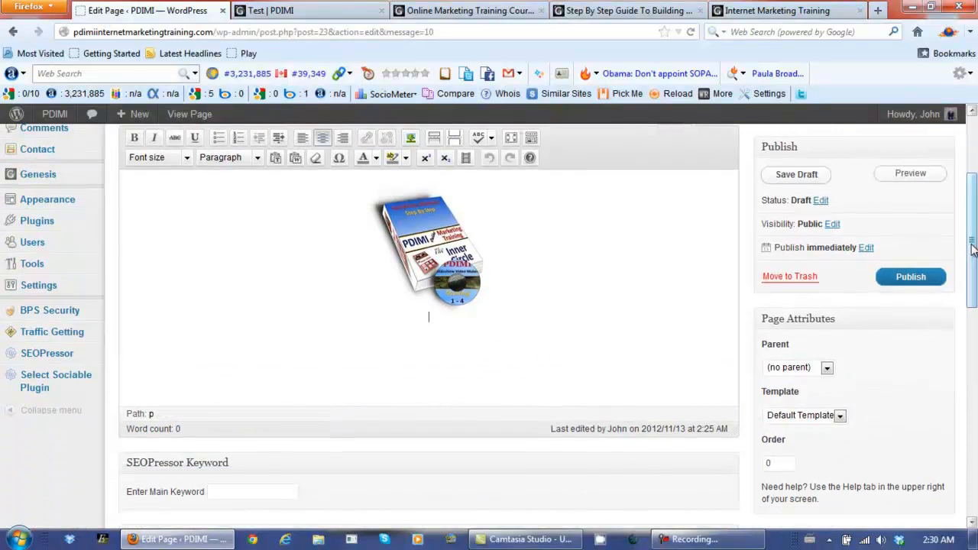
pyautogui.moveTo(974, 244); pyautogui.dragTo(973, 228)
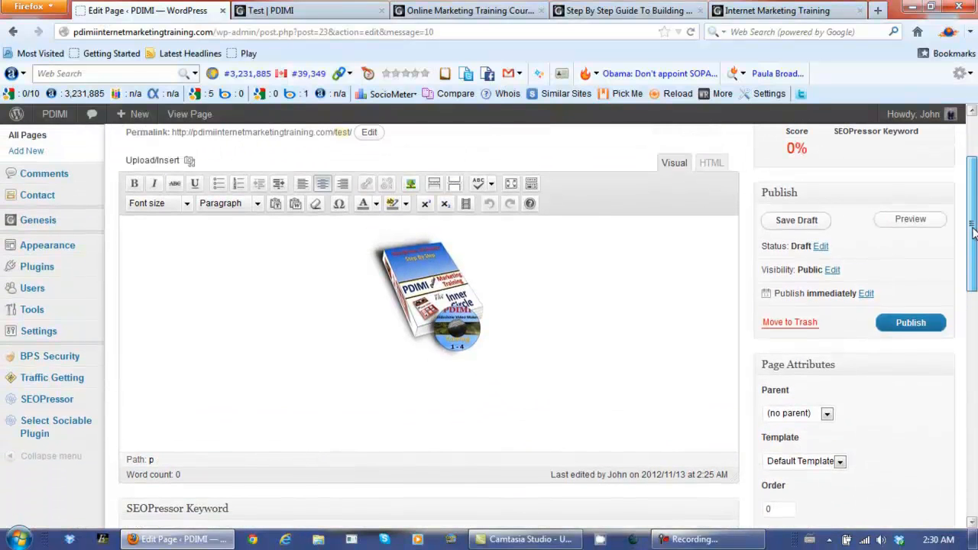
pyautogui.click(190, 162)
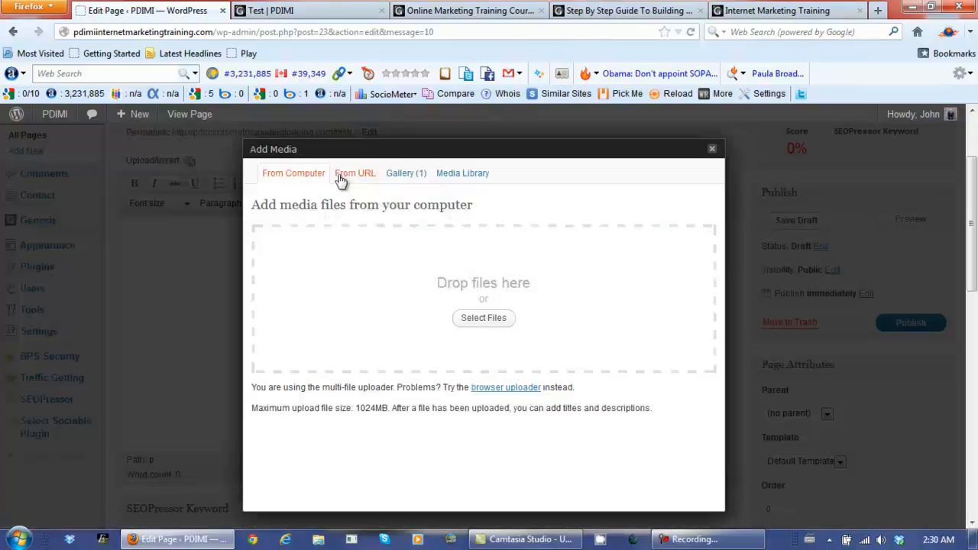
pyautogui.click(486, 321)
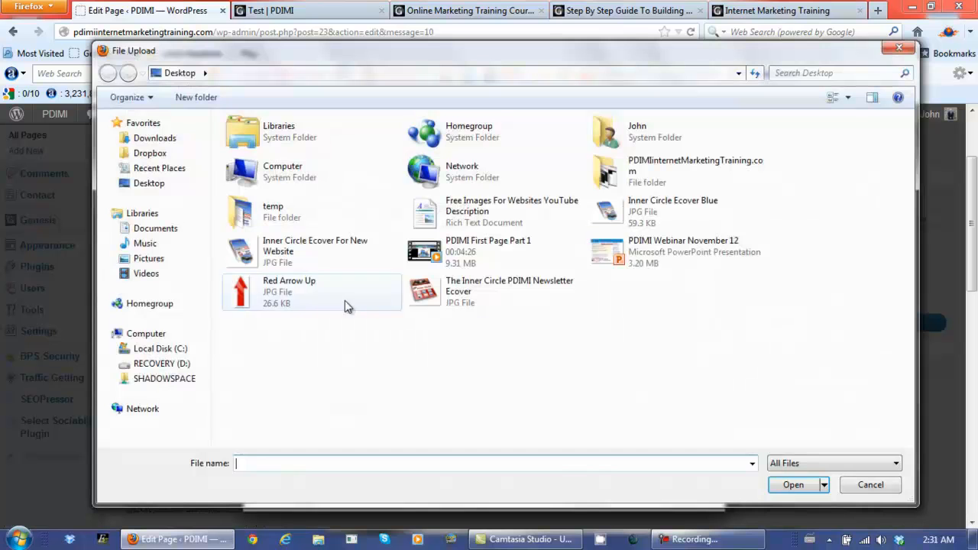
pyautogui.click(345, 301)
pyautogui.click(787, 489)
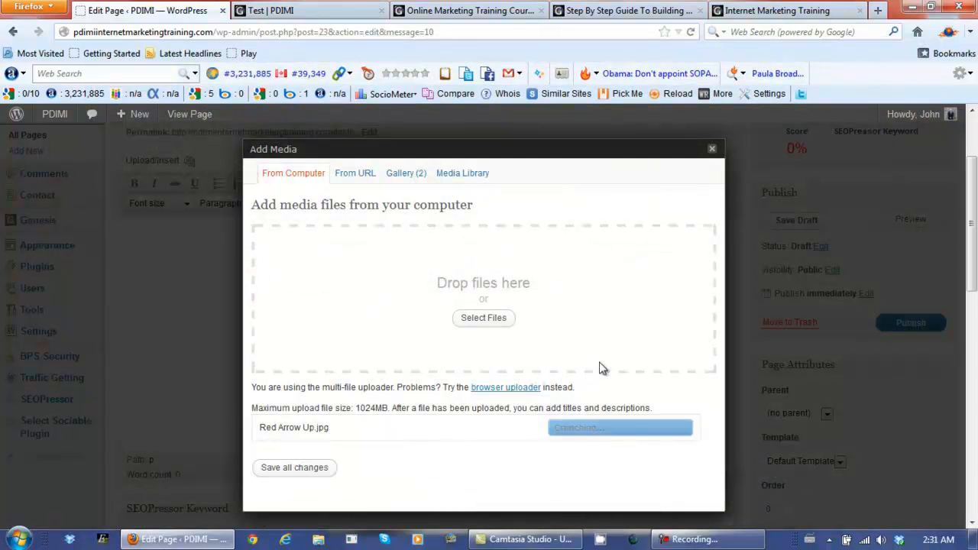
# Insert the red arrow below the ecover with the alternate text "Wordpress Website Training" and preview the page.
pyautogui.moveTo(719, 260); pyautogui.dragTo(723, 378)
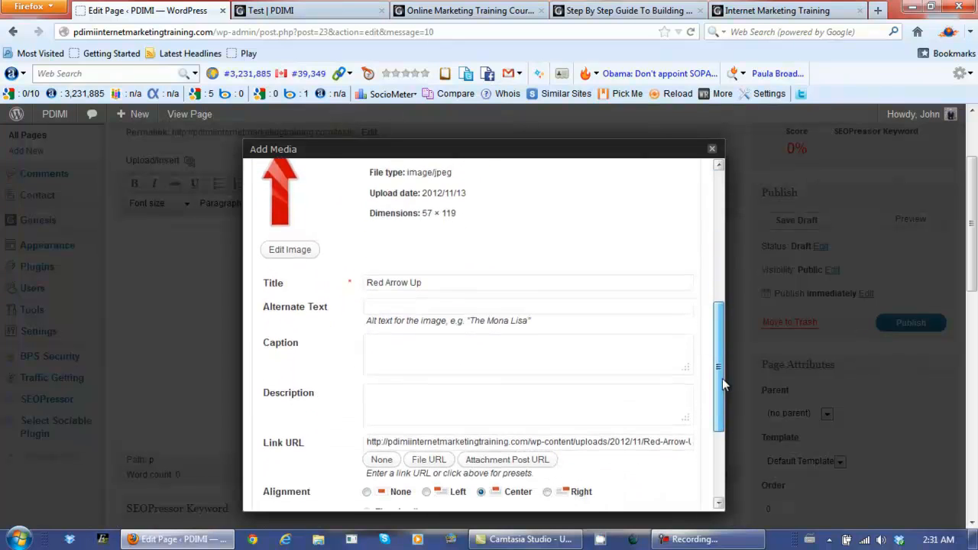
pyautogui.click(375, 305)
pyautogui.write('Wordpress Website Training')
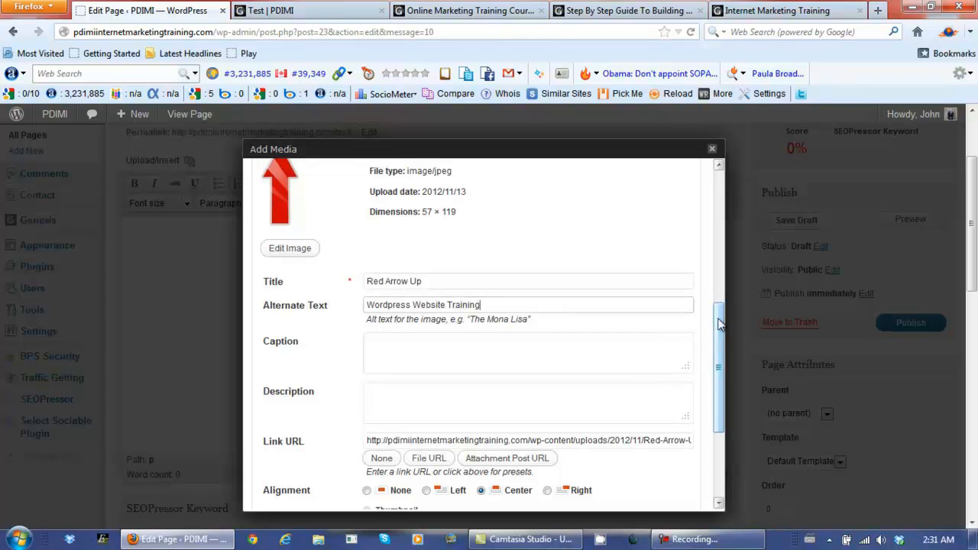
pyautogui.moveTo(722, 366); pyautogui.dragTo(720, 388)
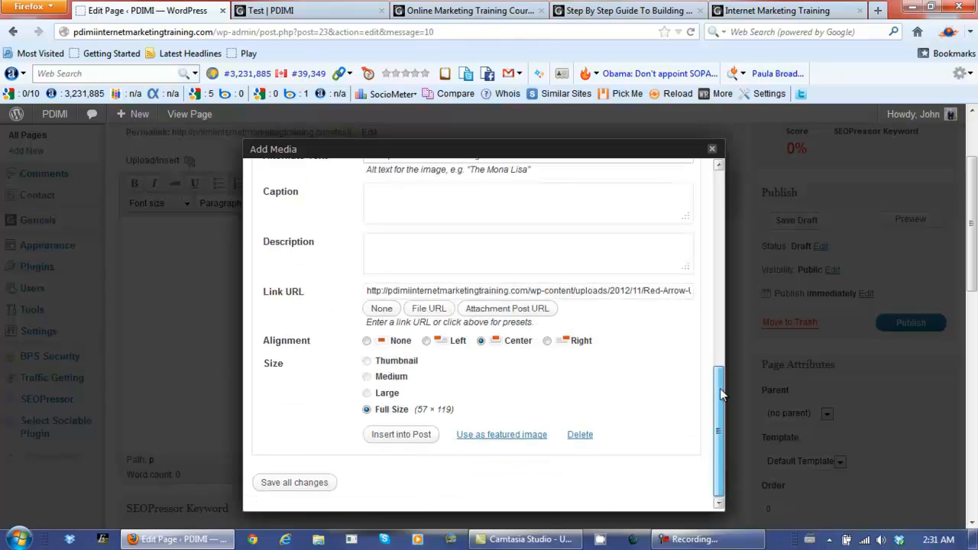
pyautogui.click(401, 435)
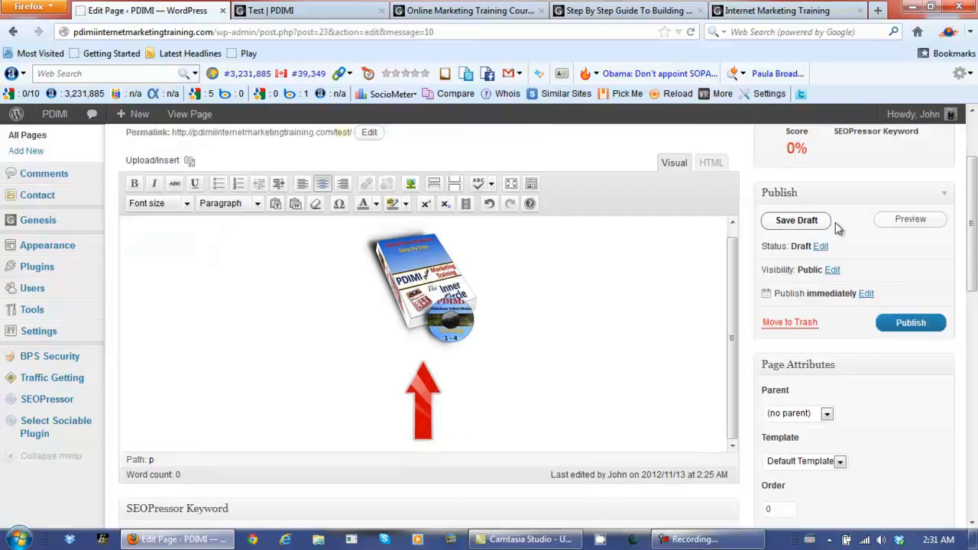
pyautogui.click(907, 229)
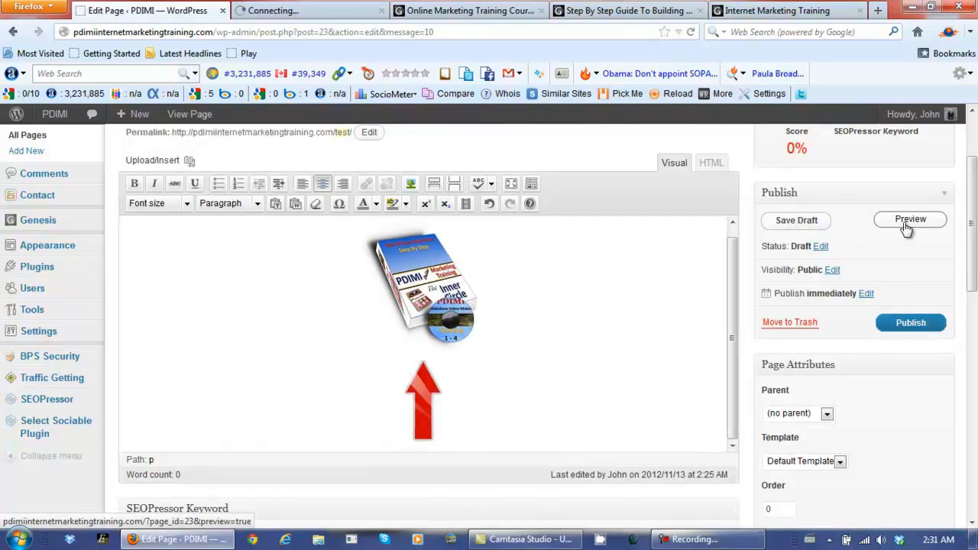
# Check the ecover and red arrow in the Test page preview and return to the page editor.
pyautogui.click(322, 19)
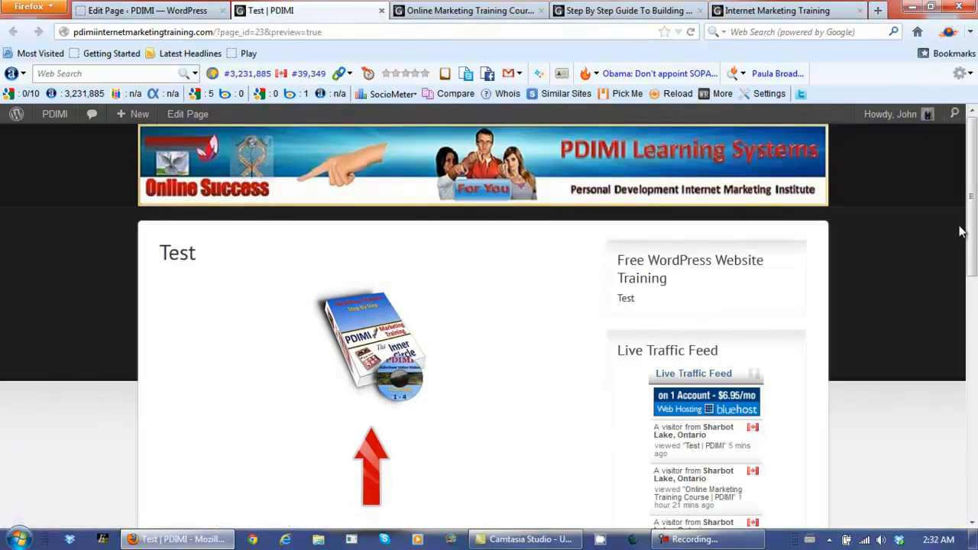
pyautogui.moveTo(974, 226); pyautogui.dragTo(975, 245)
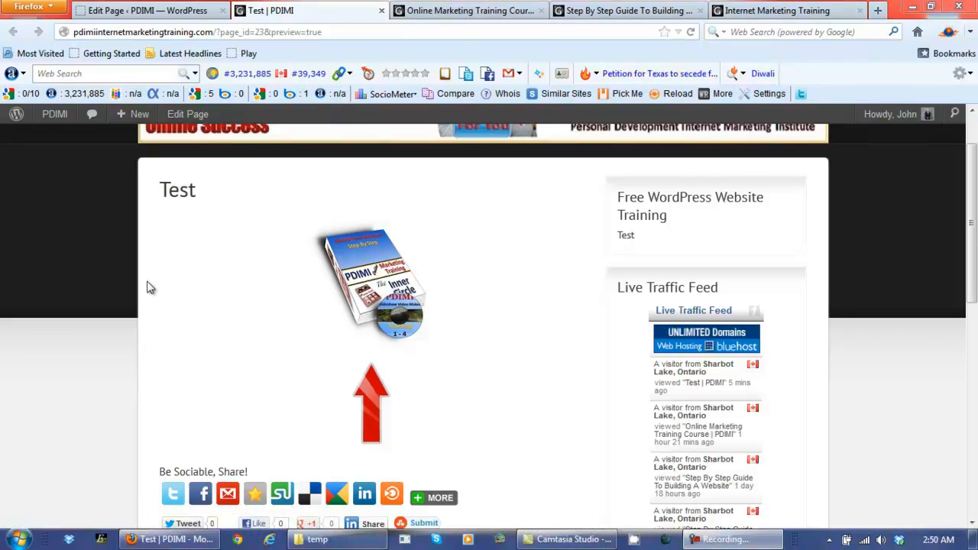
pyautogui.click(162, 13)
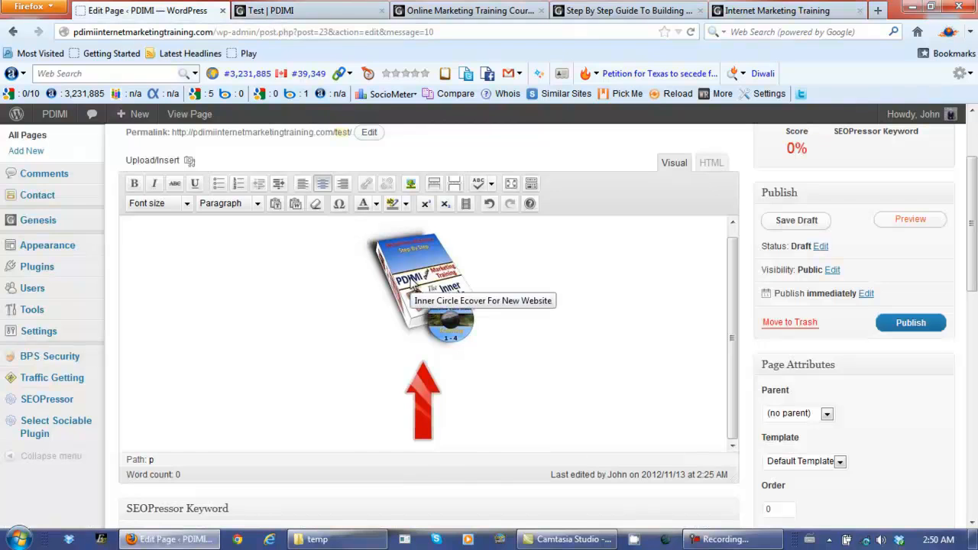
# Delete the ecover and red arrow from the Test page and centre-align the empty paragraph.
pyautogui.click(413, 285)
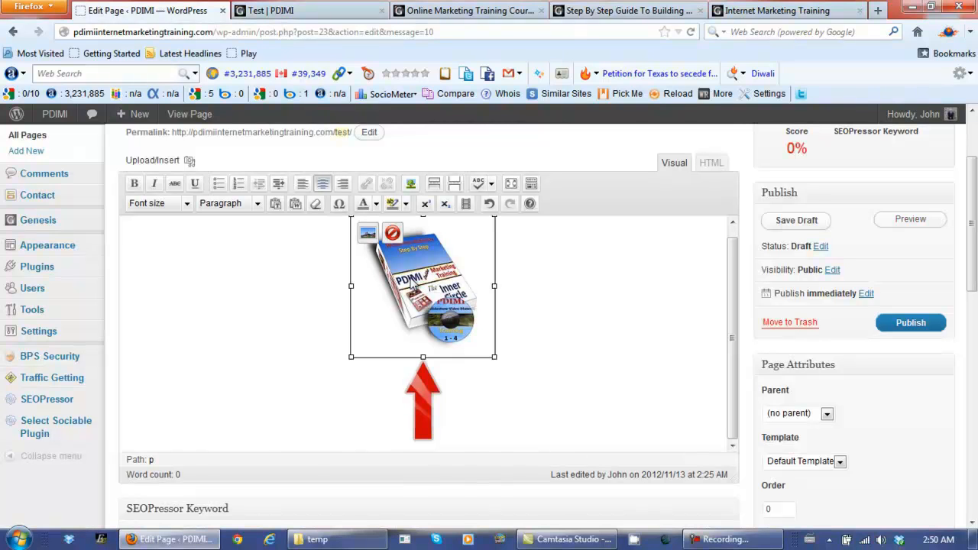
pyautogui.press('Delete')
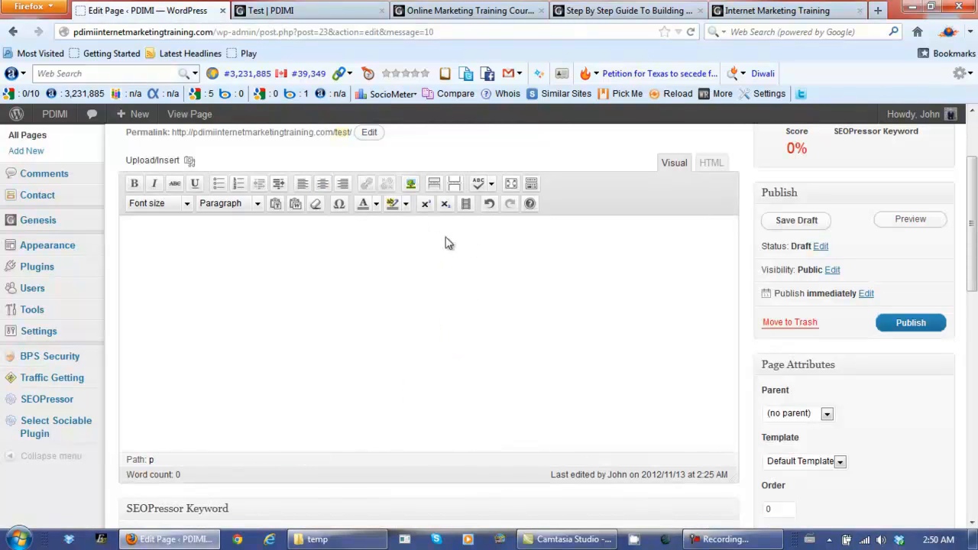
pyautogui.click(324, 187)
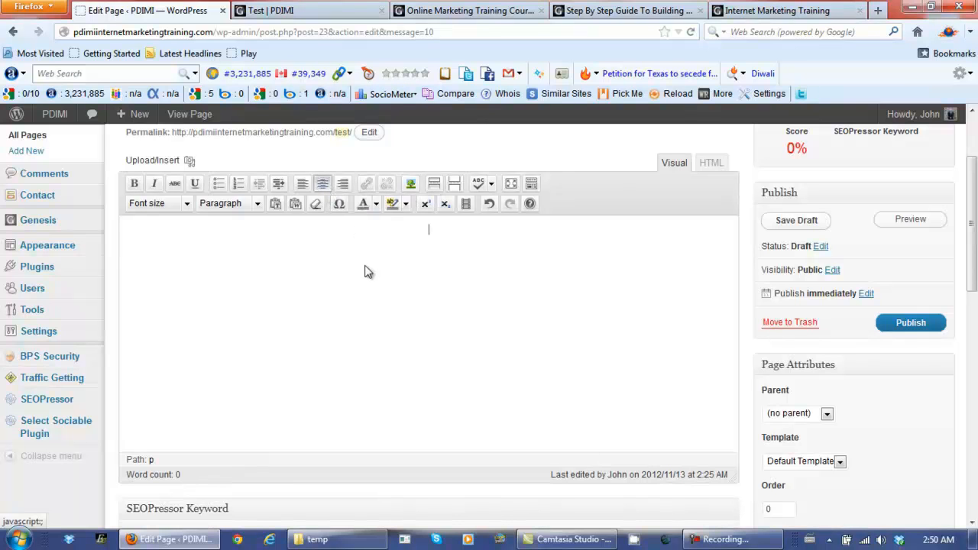
# Upload the desktop image "Online Marketing Training Course Step By Step Guide To Building A Website" to the Test page.
pyautogui.click(189, 162)
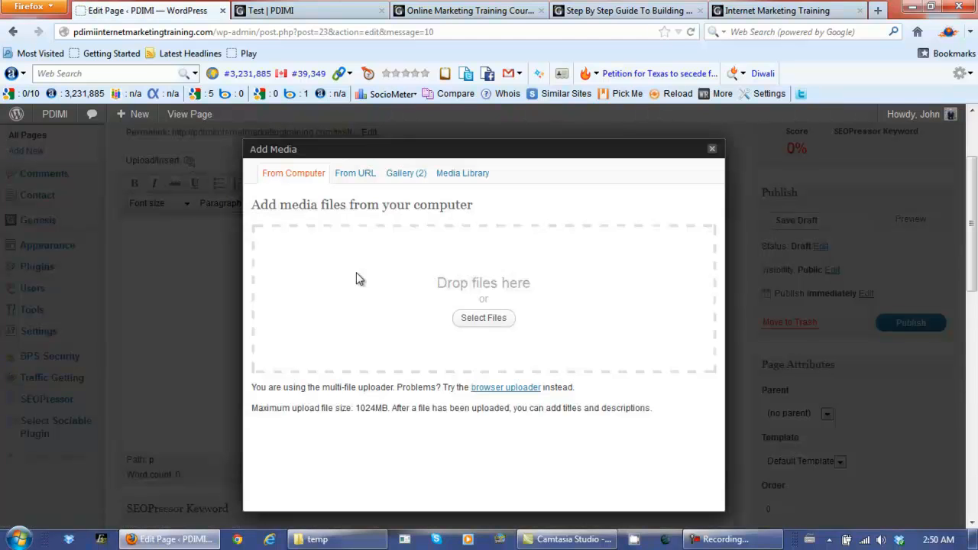
pyautogui.click(472, 319)
pyautogui.click(474, 252)
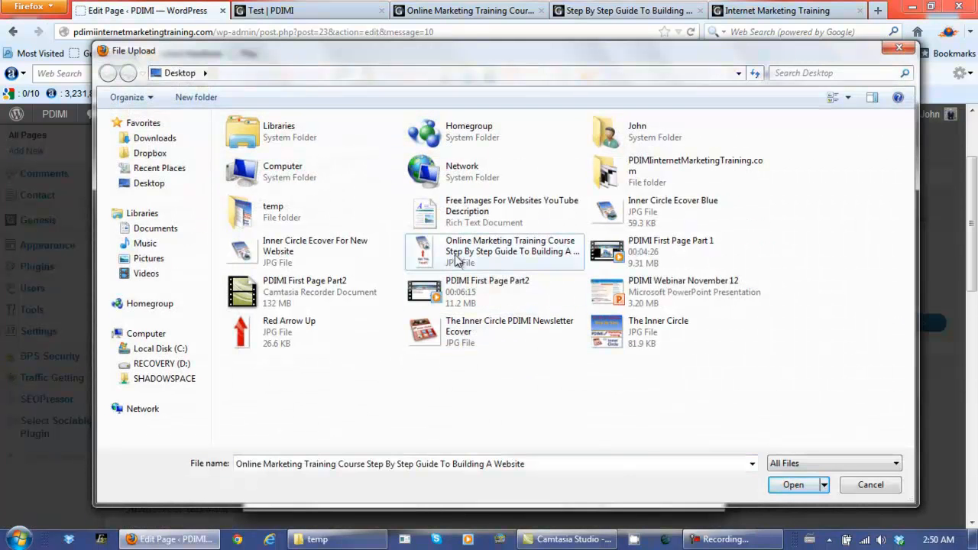
pyautogui.click(788, 485)
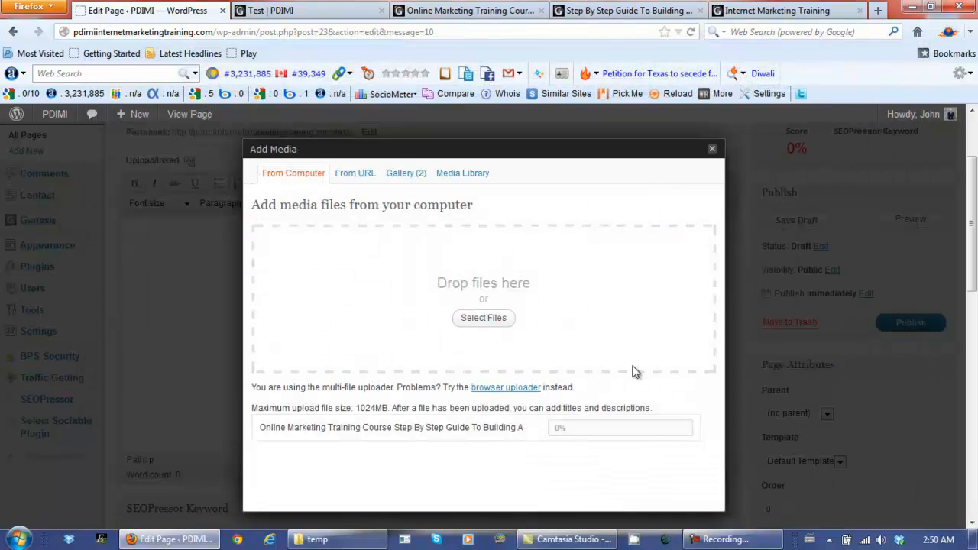
# Insert the image centred at medium size with the alternate text "Online Marketing Training Course Step By Step Guide To Building A Website" and delete it again.
pyautogui.moveTo(719, 235); pyautogui.dragTo(706, 376)
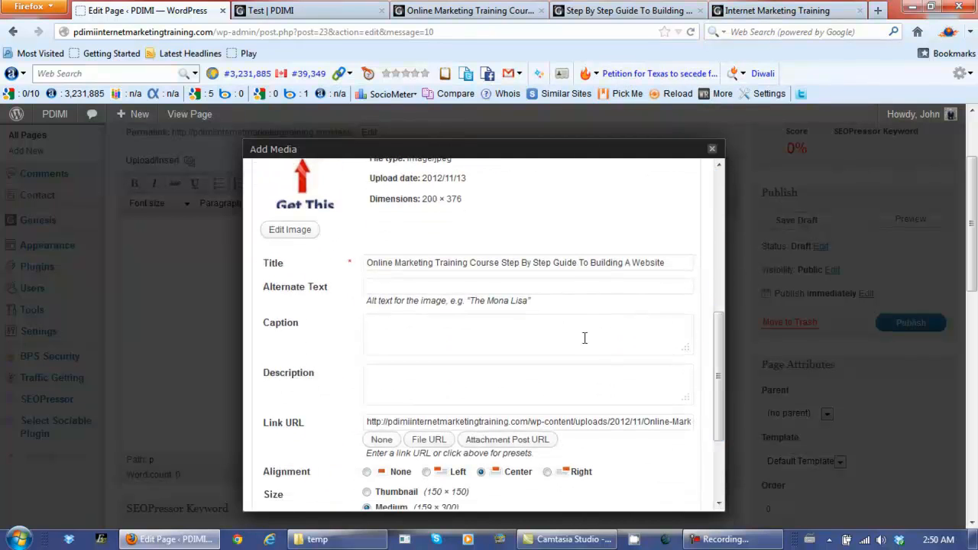
pyautogui.click(428, 286)
pyautogui.write('Online Marketing Training Course Step By Step Guide To Building A Website')
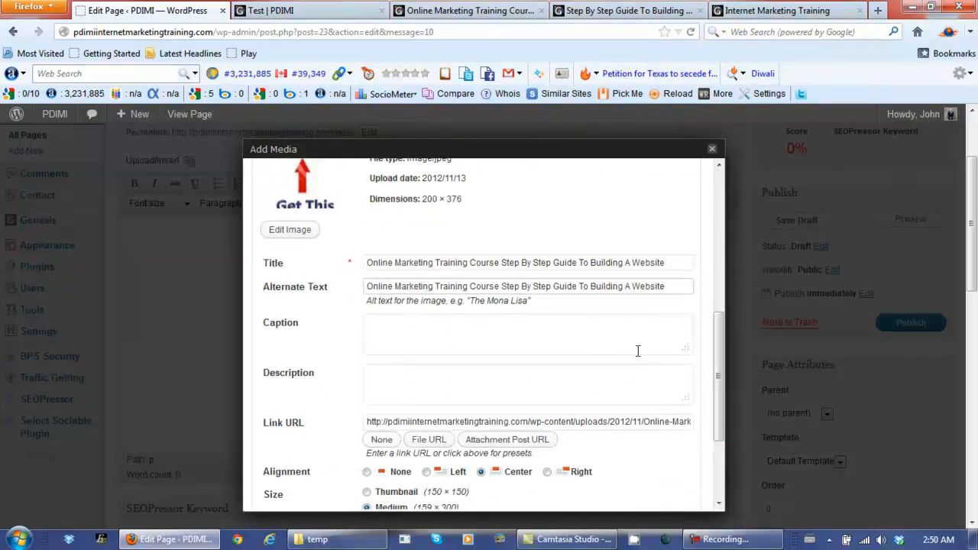
pyautogui.scroll(-3, 480, 376)
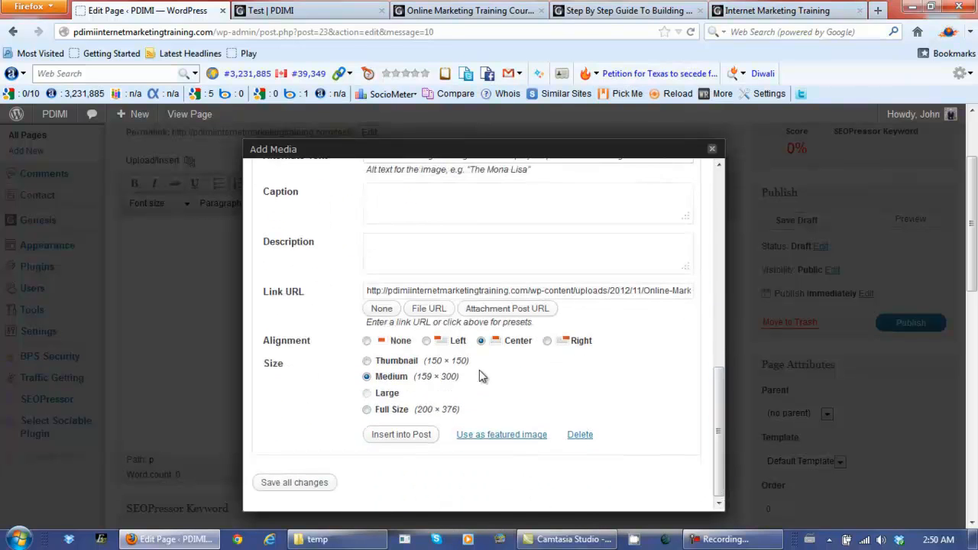
pyautogui.click(418, 436)
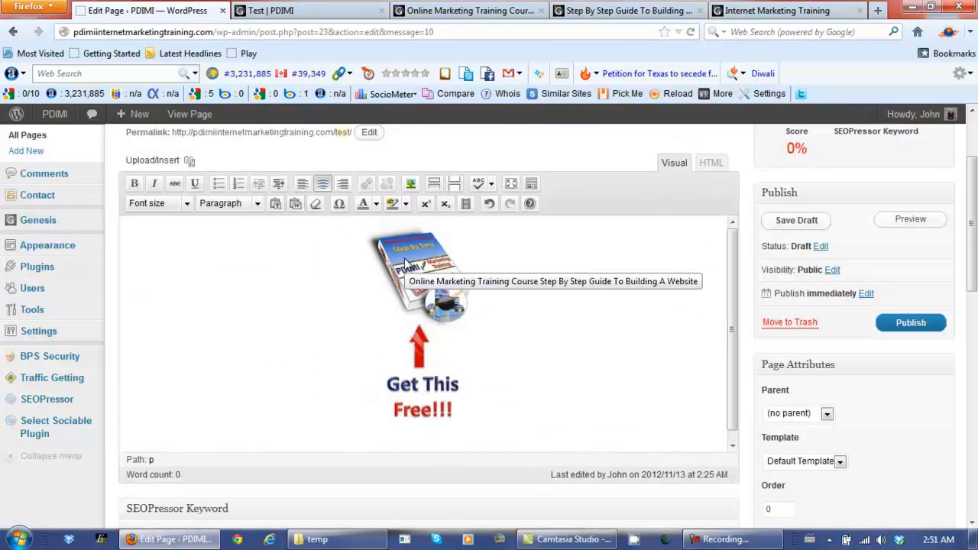
pyautogui.click(440, 306)
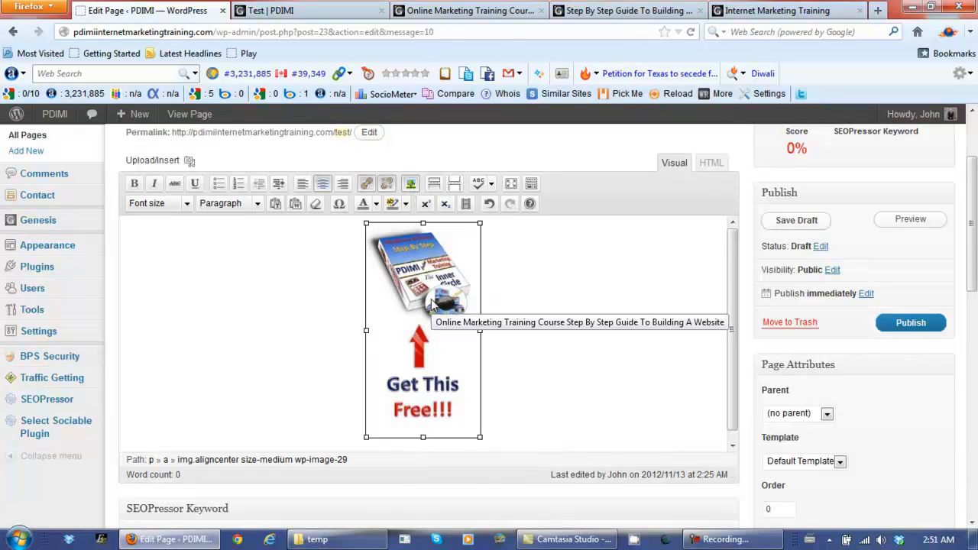
pyautogui.press('Delete')
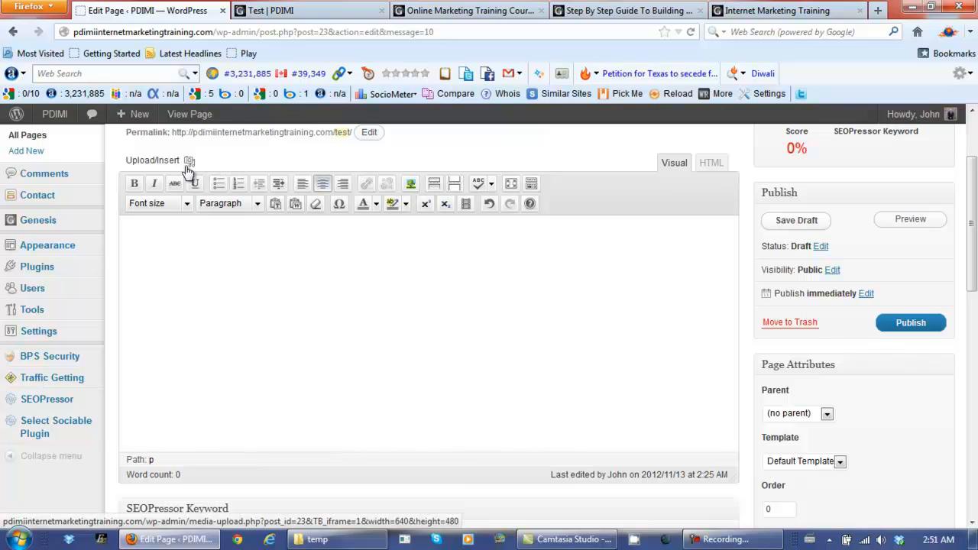
# Upload the combined ecover image "Online Marketing Training Course Step By Step Guide To Building A Website" from the desktop to the emptied page.
pyautogui.click(190, 161)
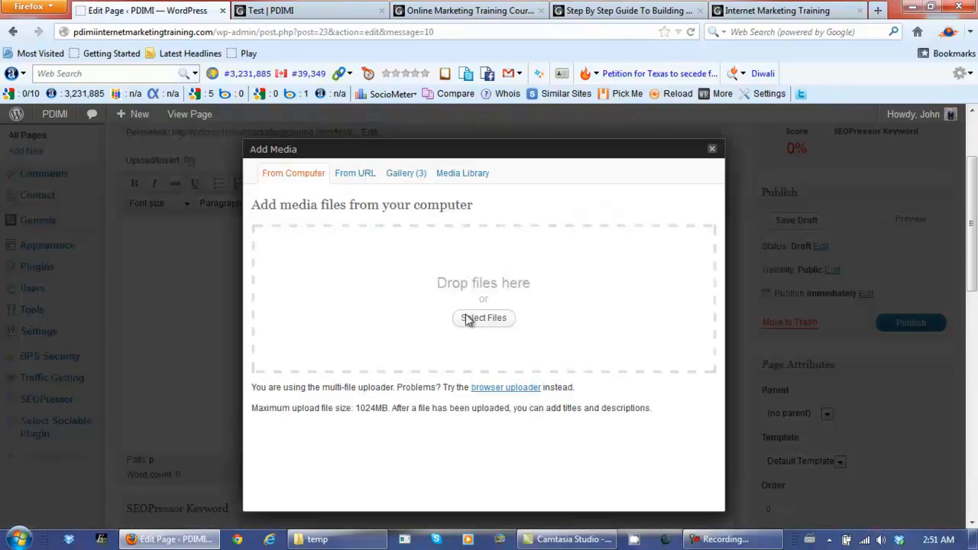
pyautogui.click(469, 320)
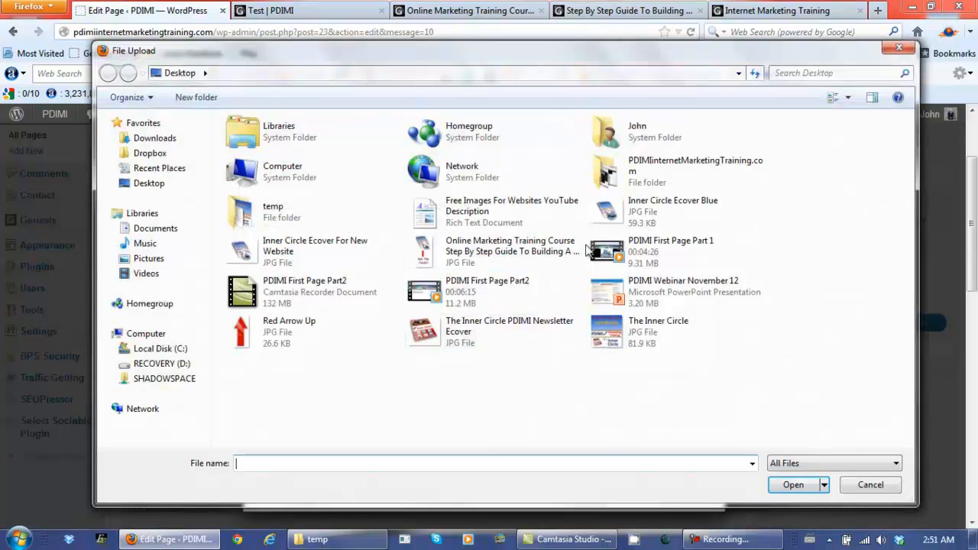
pyautogui.click(453, 259)
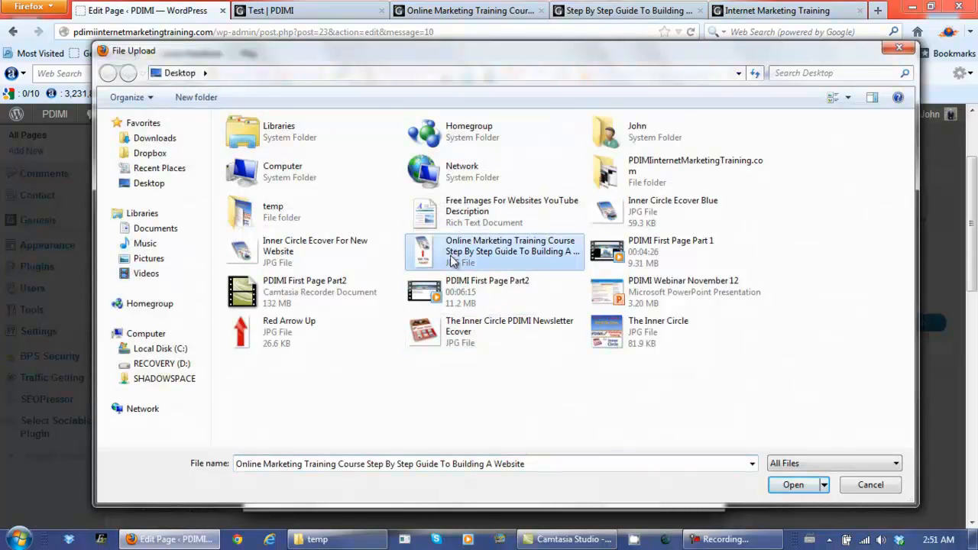
pyautogui.click(780, 487)
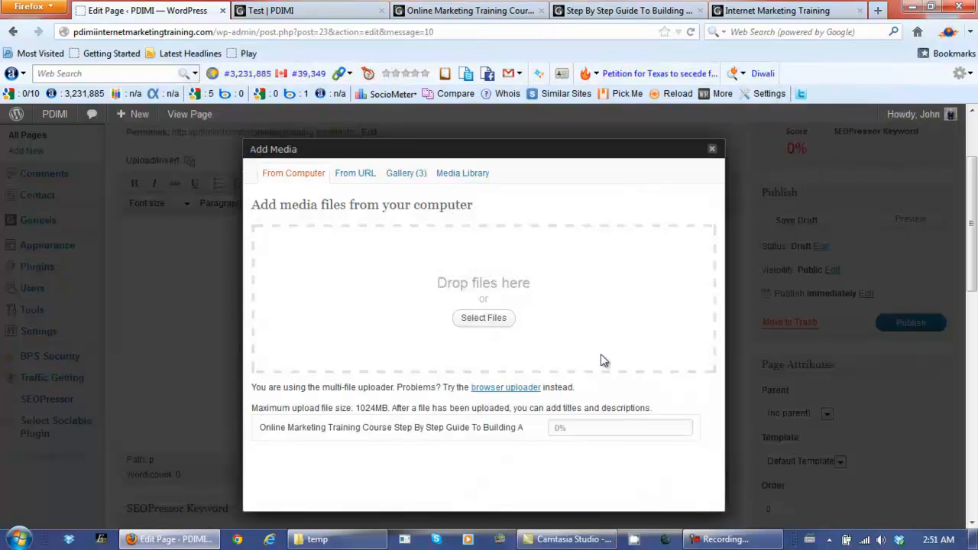
# Insert the image centred at full size with the alternate text "Online Marketing Training Course Step By Step Guide To Building A Website".
pyautogui.moveTo(717, 263); pyautogui.dragTo(719, 411)
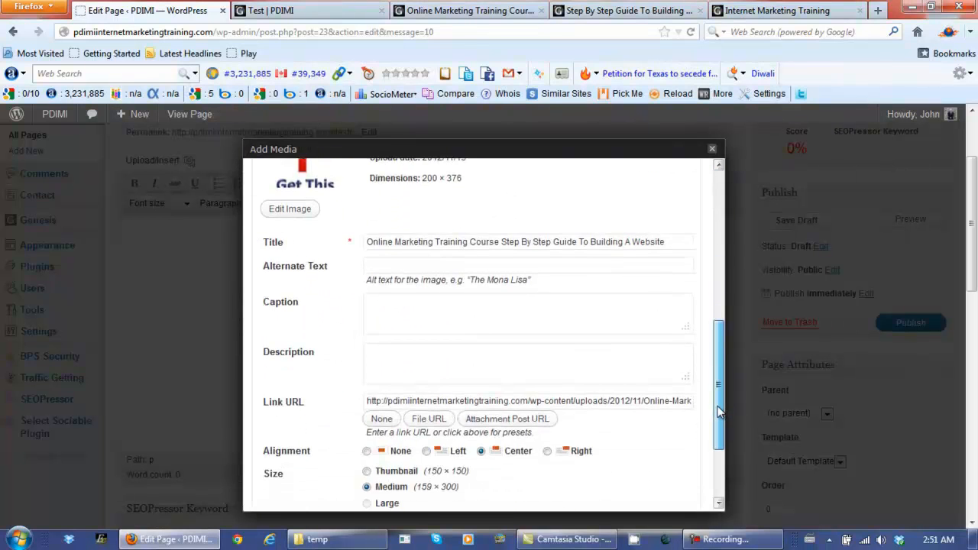
pyautogui.click(419, 267)
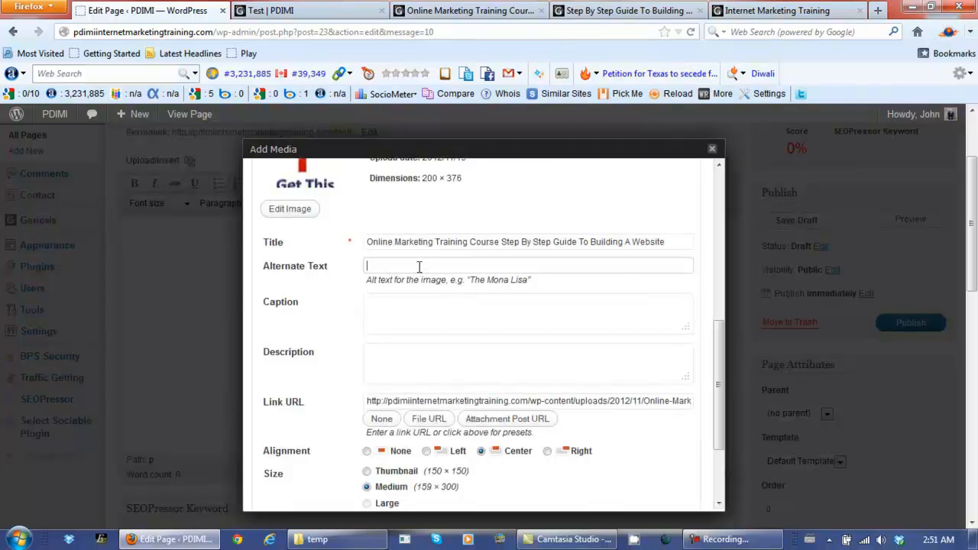
pyautogui.write('Online Marketing Training Course Step By Step Guide To Building A Website')
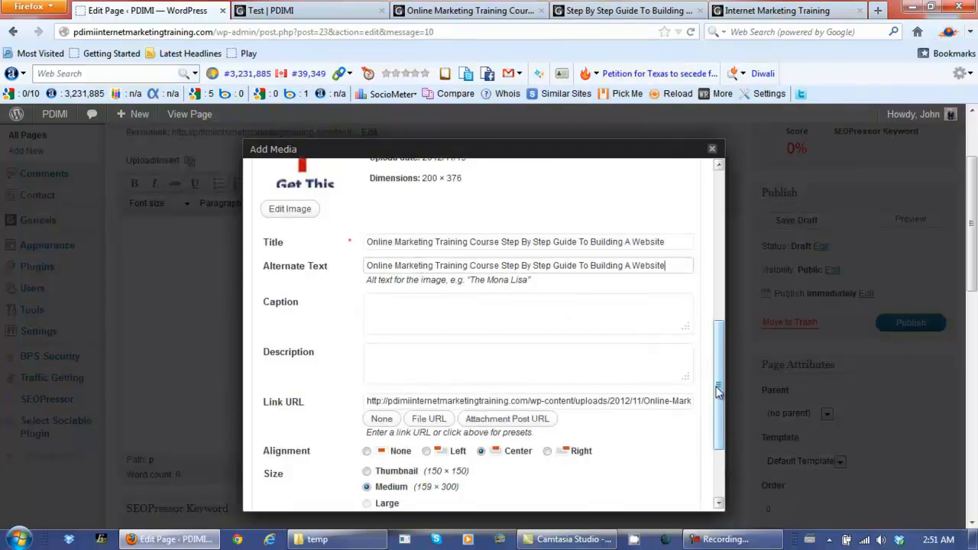
pyautogui.scroll(-3, 717, 449)
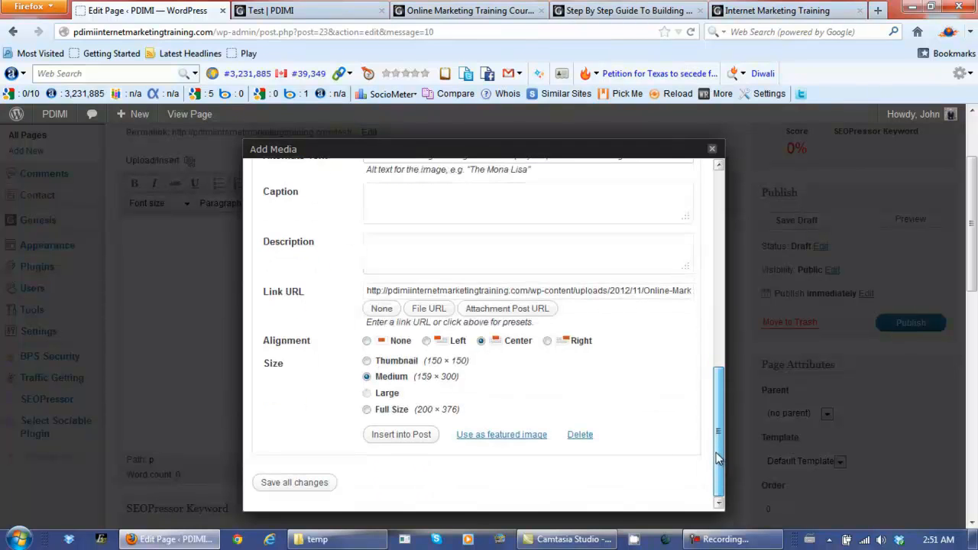
pyautogui.click(366, 410)
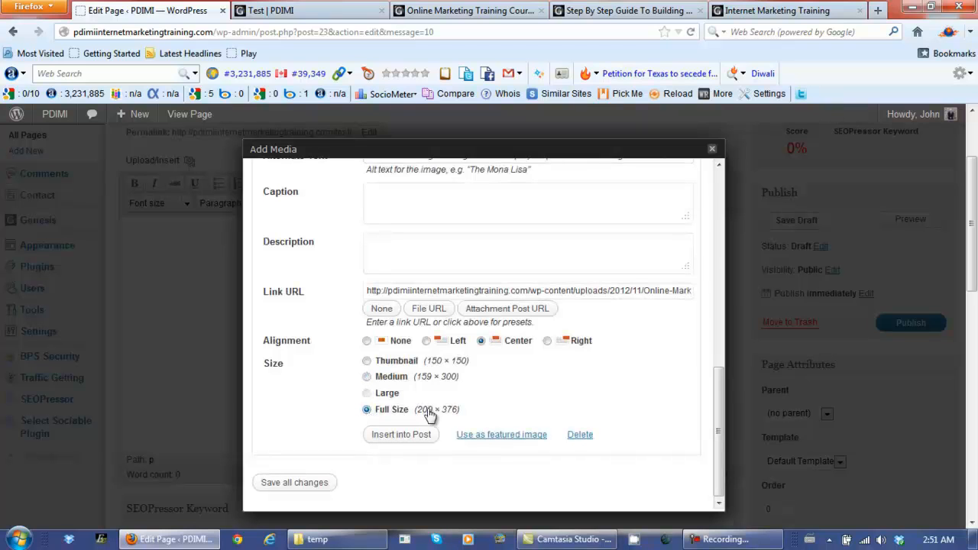
pyautogui.click(391, 437)
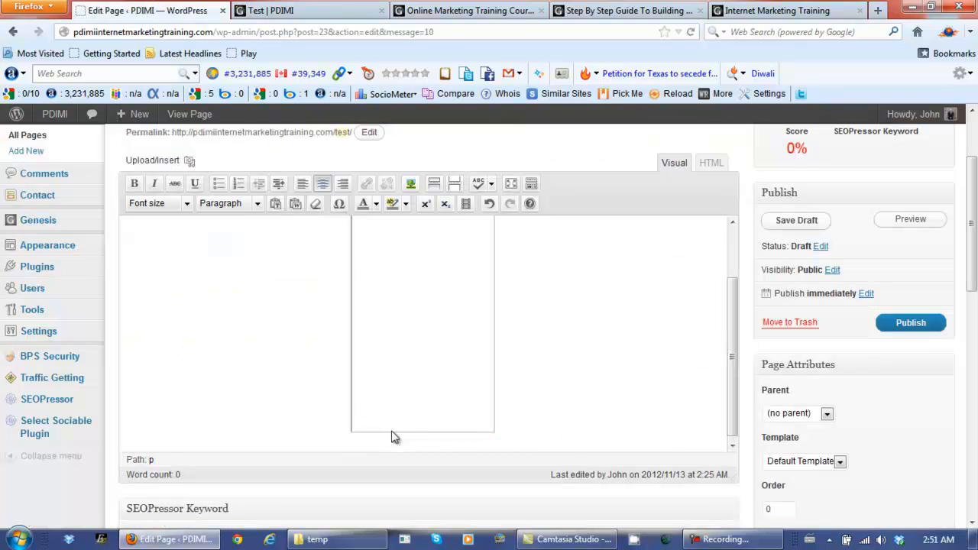
# Preview the Test page, compare the full-size image with the sidebar area and return to the page editor.
pyautogui.click(894, 221)
pyautogui.click(298, 16)
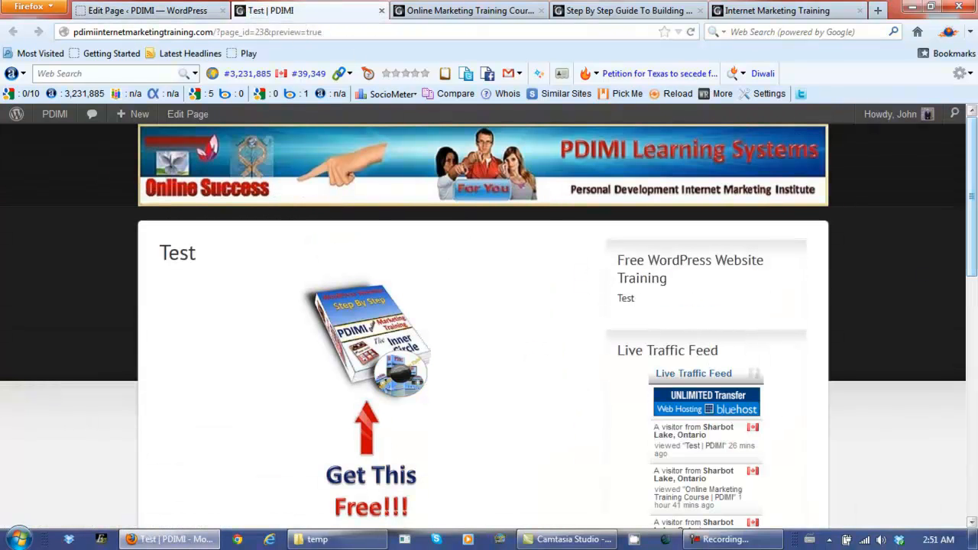
pyautogui.scroll(-3, 974, 200)
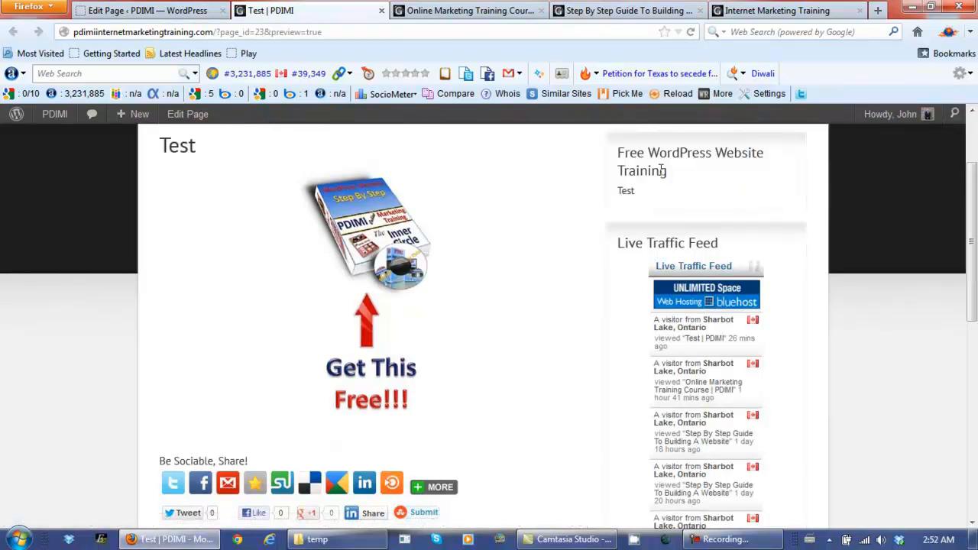
pyautogui.scroll(2, 973, 221)
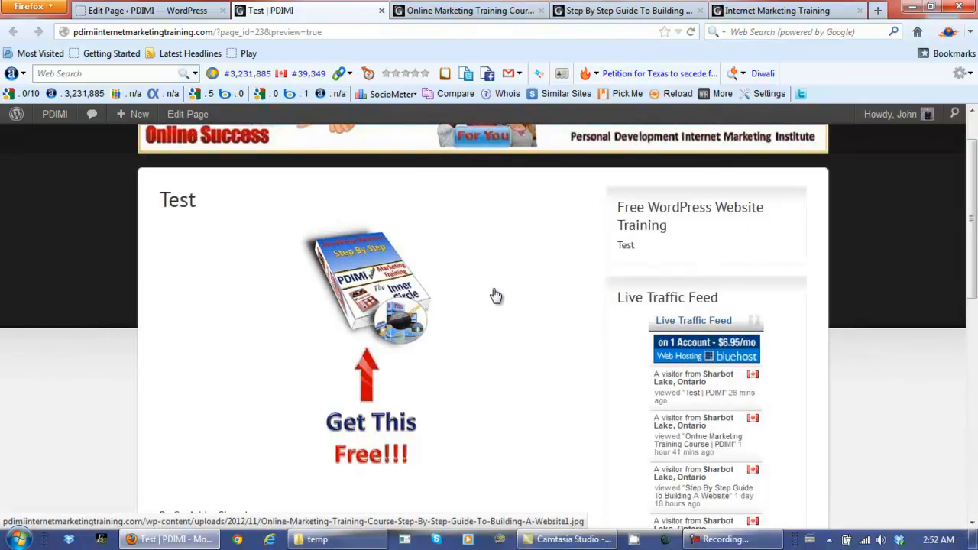
pyautogui.click(171, 12)
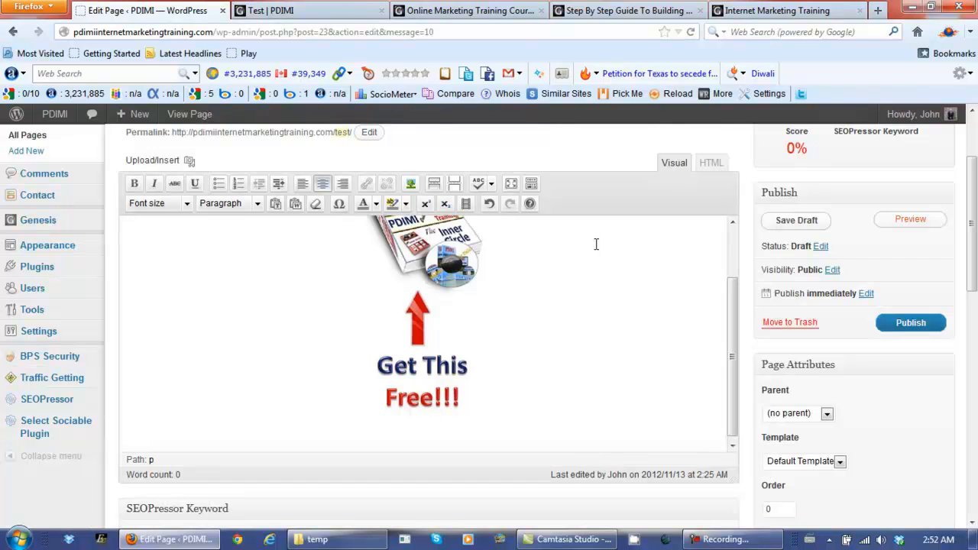
# Copy the image's complete HTML code from the Test page and switch back to visual editing.
pyautogui.click(706, 164)
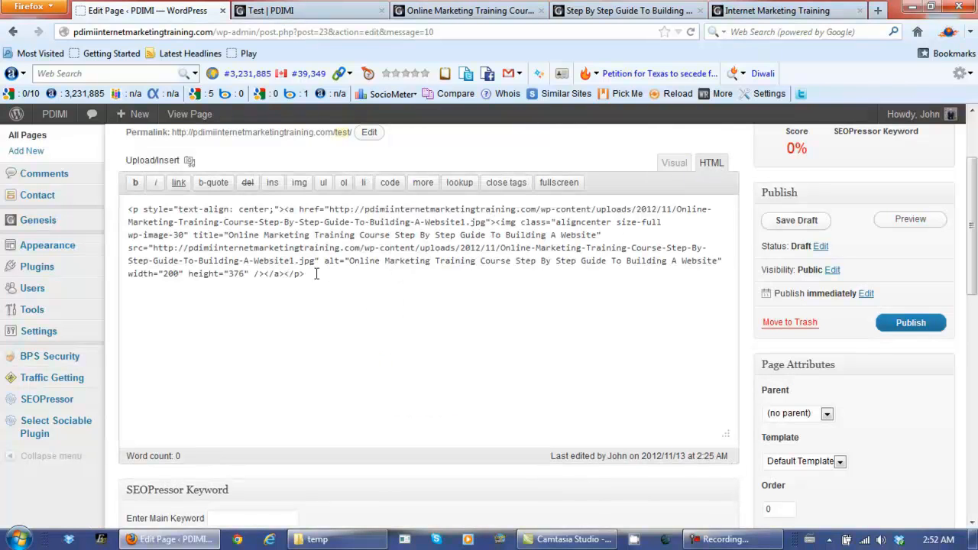
pyautogui.moveTo(315, 275); pyautogui.dragTo(120, 213)
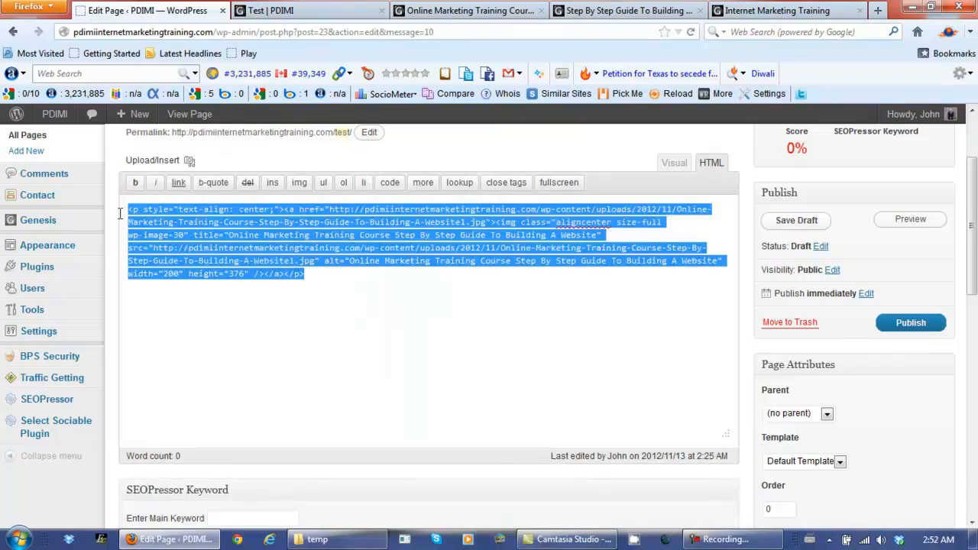
pyautogui.rightClick(199, 223)
pyautogui.click(229, 272)
pyautogui.click(672, 166)
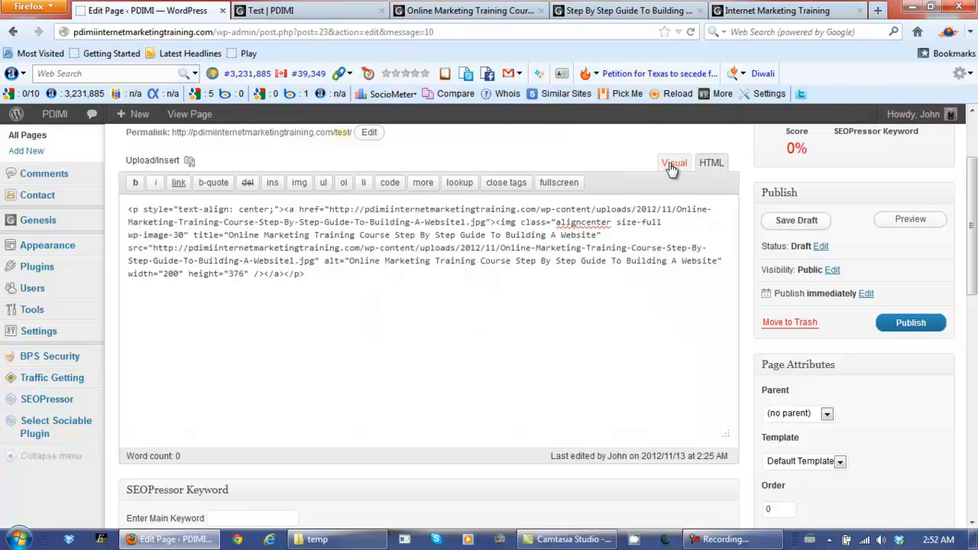
# Save the Test page as a draft and open the site's Widgets page.
pyautogui.click(798, 221)
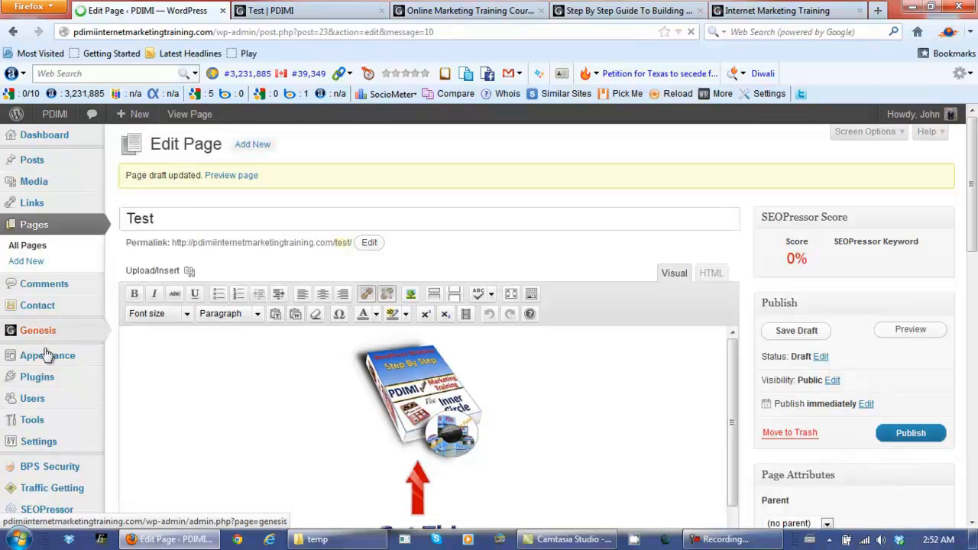
pyautogui.moveTo(42, 364)
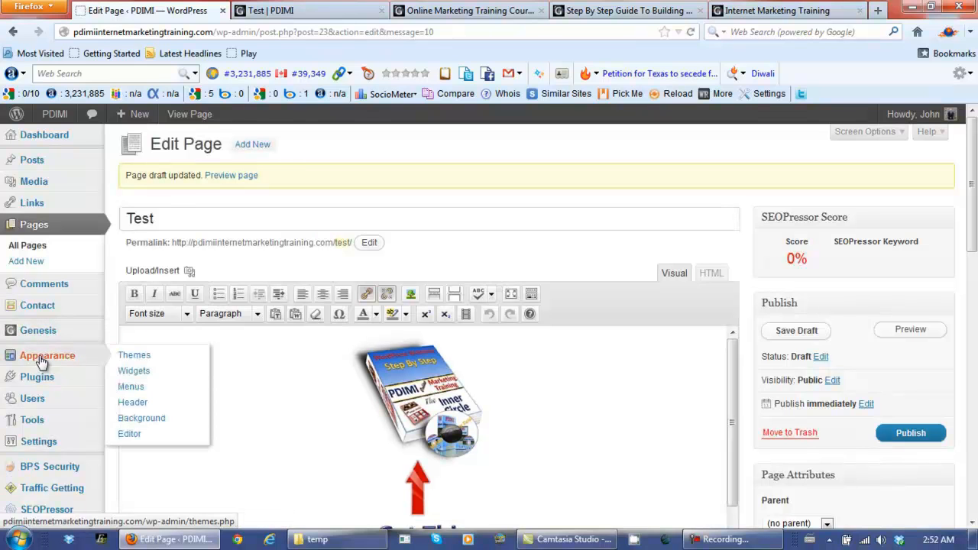
pyautogui.click(134, 373)
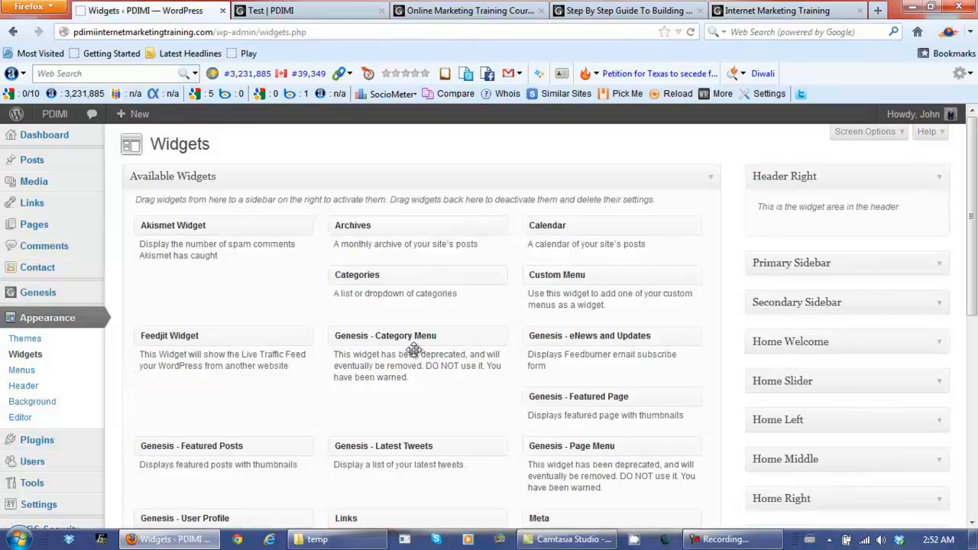
# Clear the Primary Sidebar text widget's title, replace its Test content with the copied image HTML code and save the widget.
pyautogui.moveTo(973, 248); pyautogui.dragTo(973, 313)
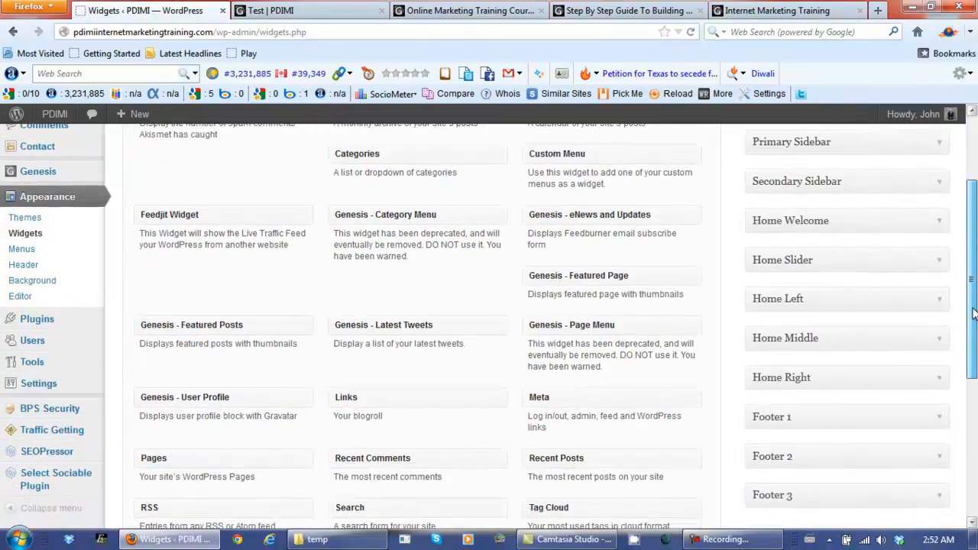
pyautogui.click(939, 143)
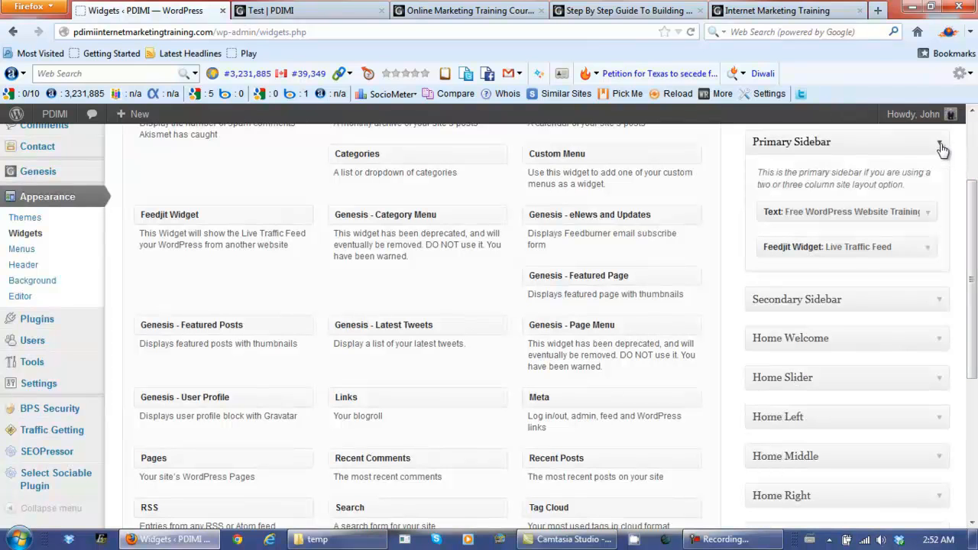
pyautogui.click(930, 214)
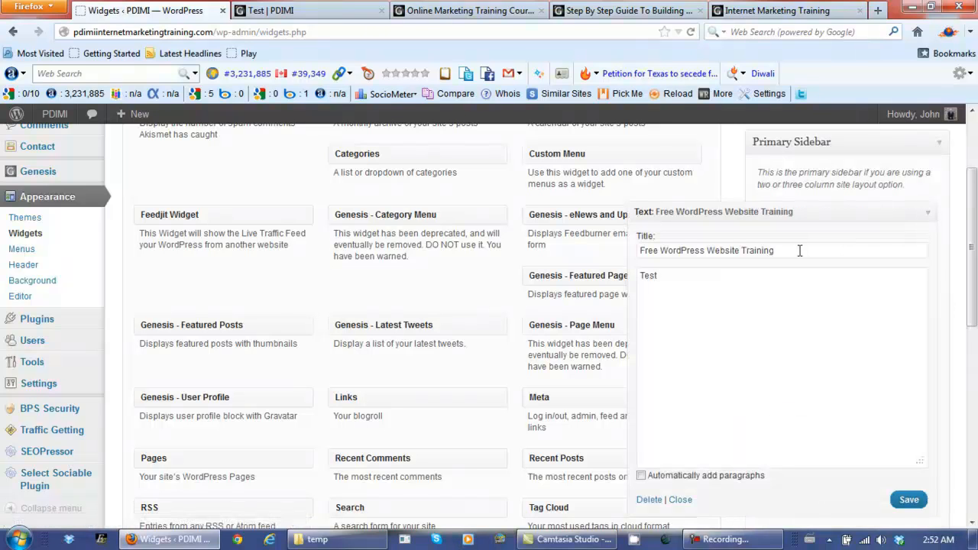
pyautogui.moveTo(800, 249); pyautogui.dragTo(600, 253)
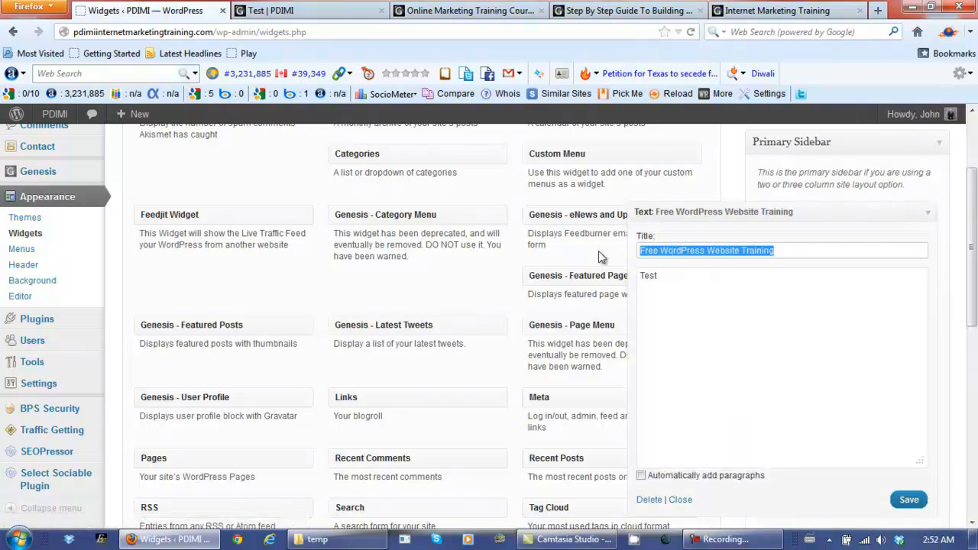
pyautogui.hotkey('ctrl', 'x')
pyautogui.moveTo(668, 276); pyautogui.dragTo(623, 277)
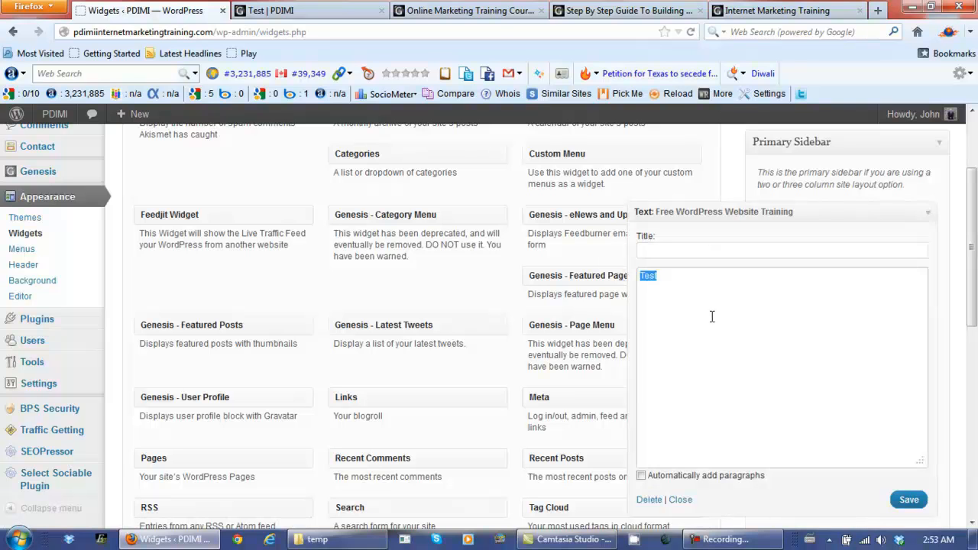
pyautogui.hotkey('ctrl', 'v')
pyautogui.click(908, 500)
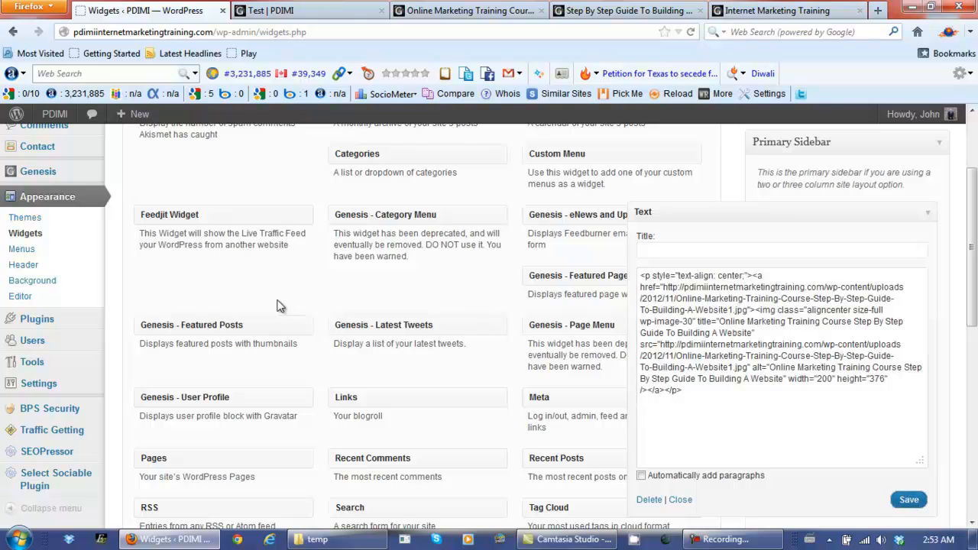
# Open the draft Online Marketing Training Course page's preview in a new tab and close the four older site tabs.
pyautogui.scroll(3, 276, 305)
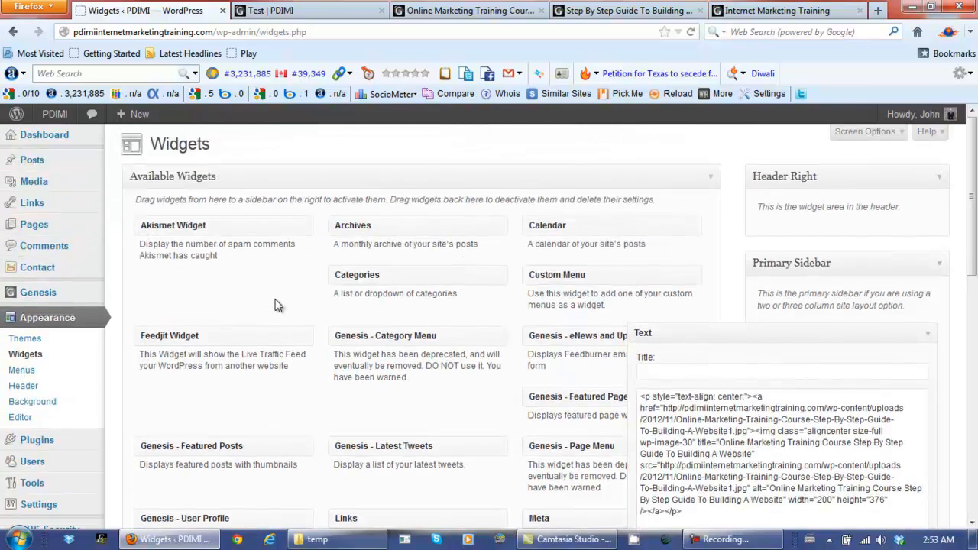
pyautogui.moveTo(43, 230)
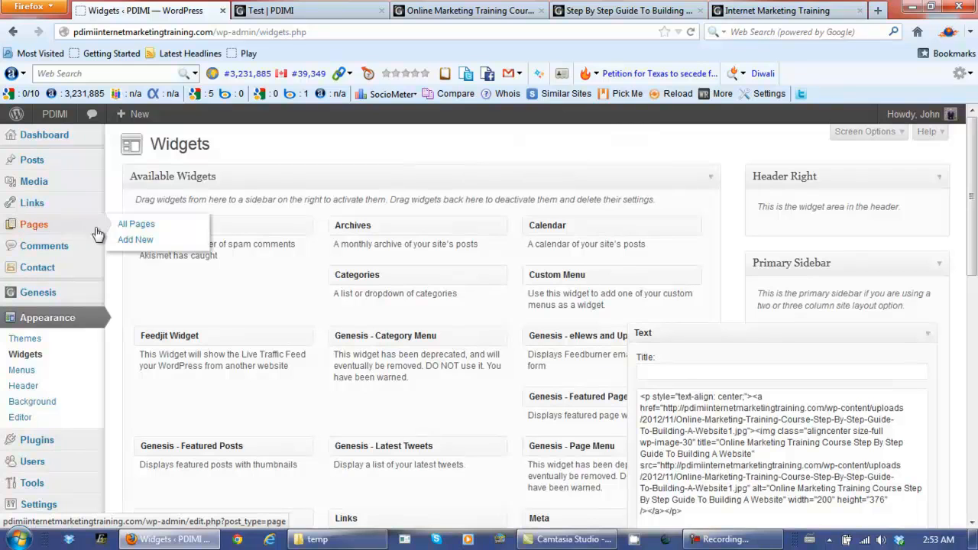
pyautogui.click(119, 224)
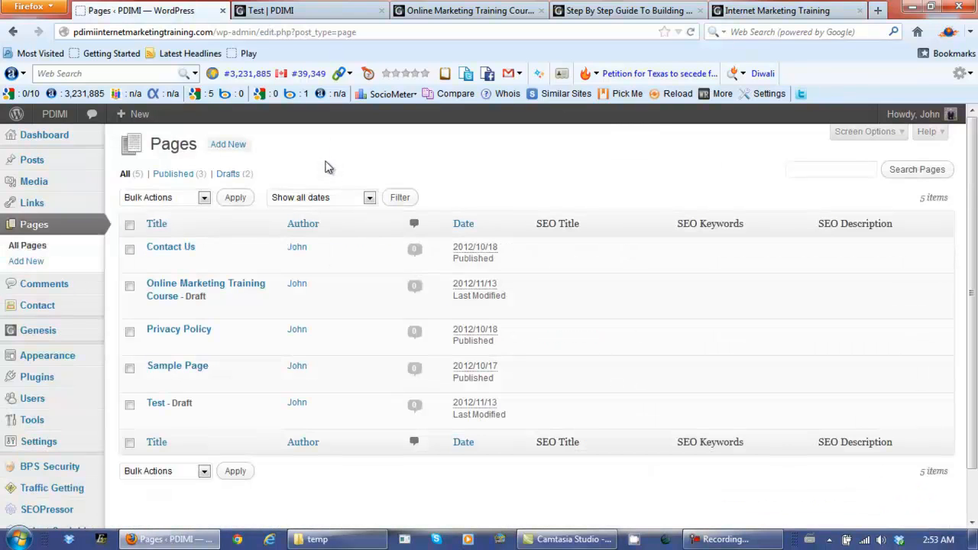
pyautogui.moveTo(168, 299)
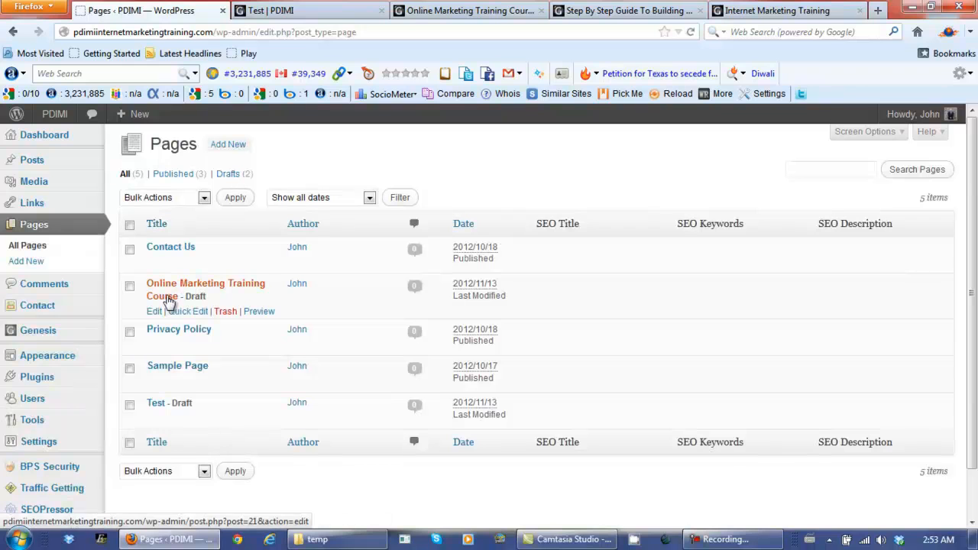
pyautogui.rightClick(264, 319)
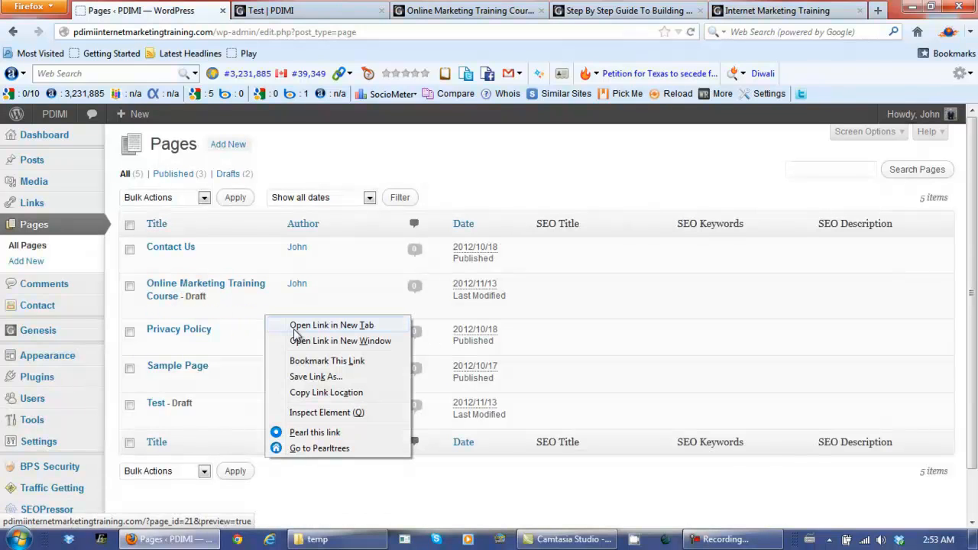
pyautogui.click(297, 331)
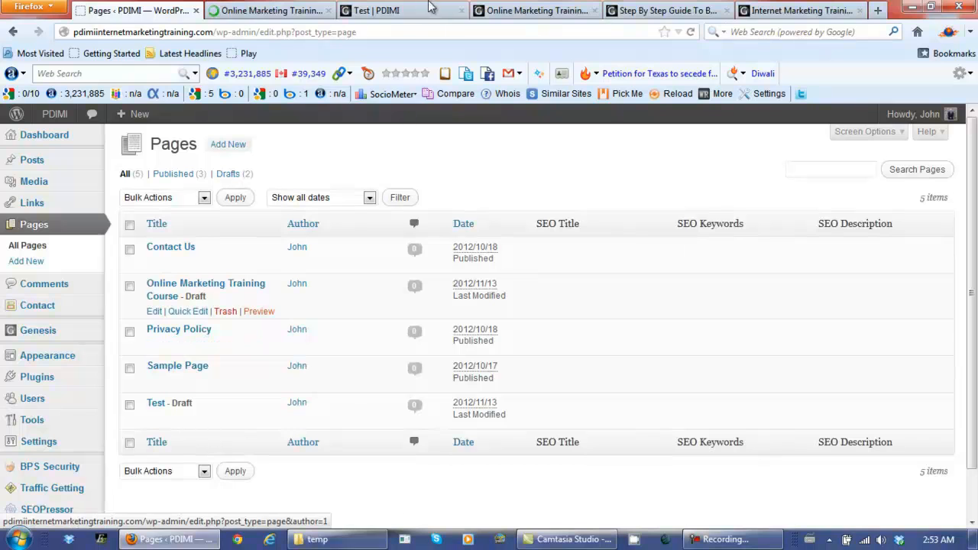
pyautogui.click(461, 11)
pyautogui.click(461, 10)
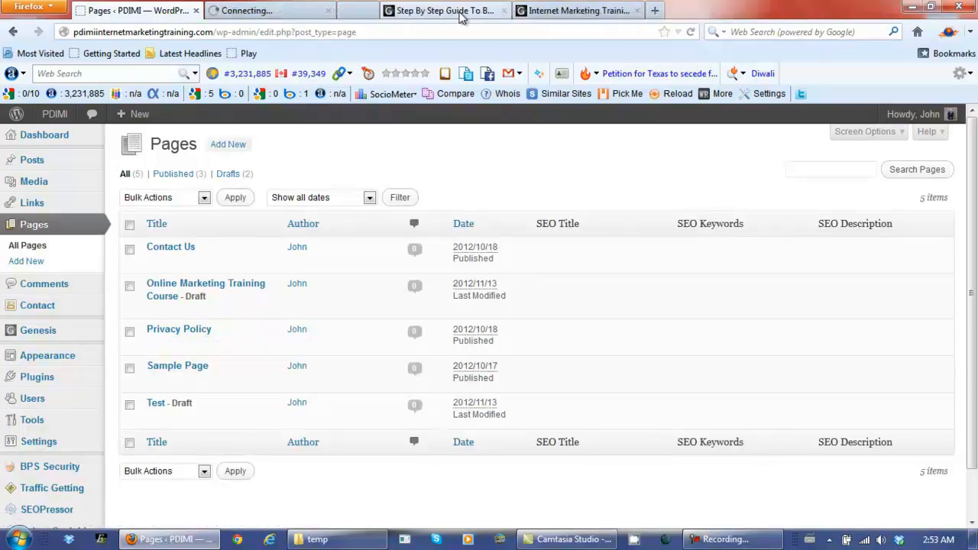
pyautogui.click(461, 11)
pyautogui.click(463, 10)
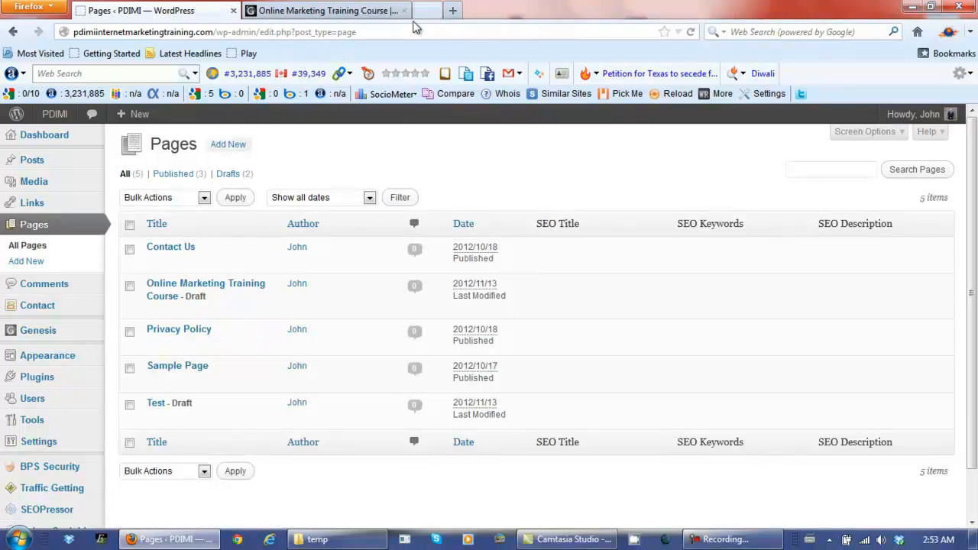
# Examine the ecover image in the sidebar of the Online Marketing Training Course preview, down to the Live Traffic Feed.
pyautogui.click(359, 11)
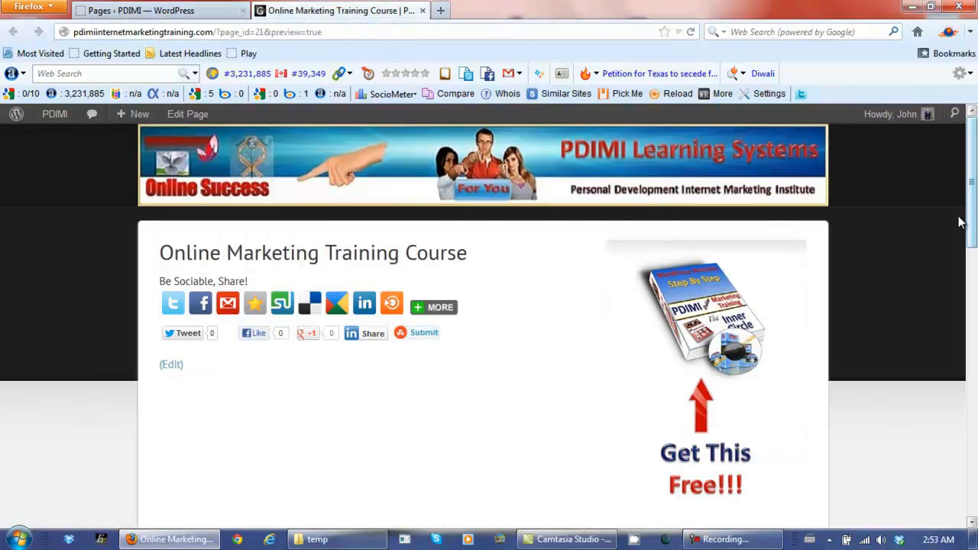
pyautogui.click(435, 309)
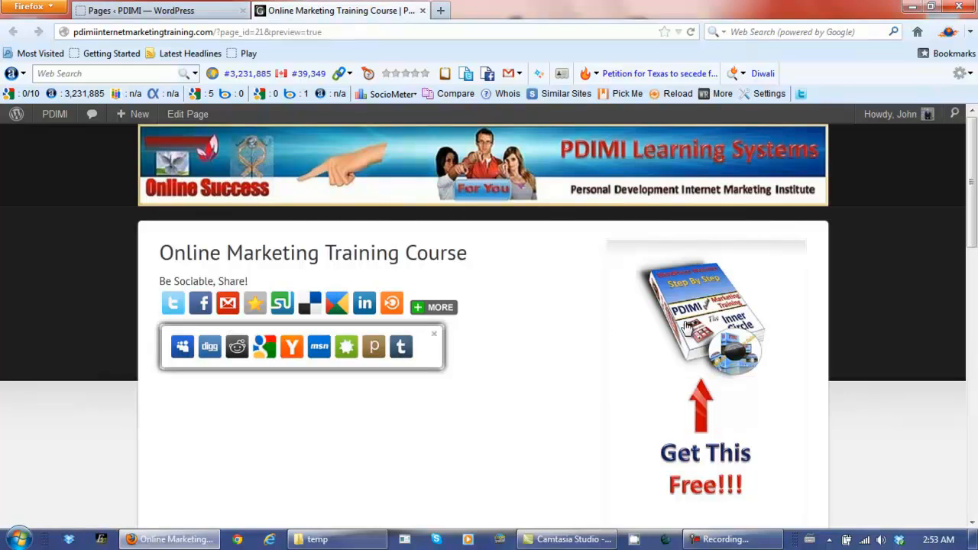
pyautogui.moveTo(973, 189); pyautogui.dragTo(974, 229)
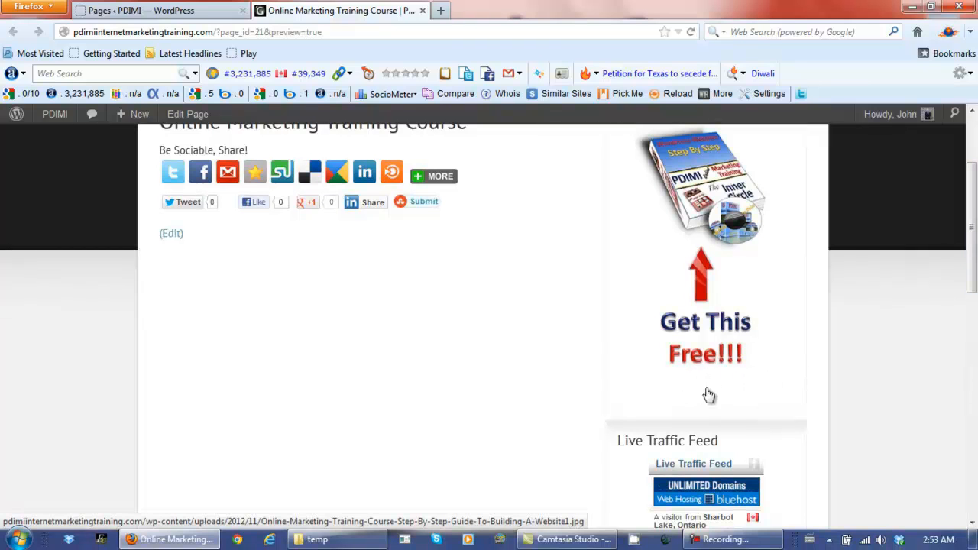
pyautogui.moveTo(969, 221); pyautogui.dragTo(975, 159)
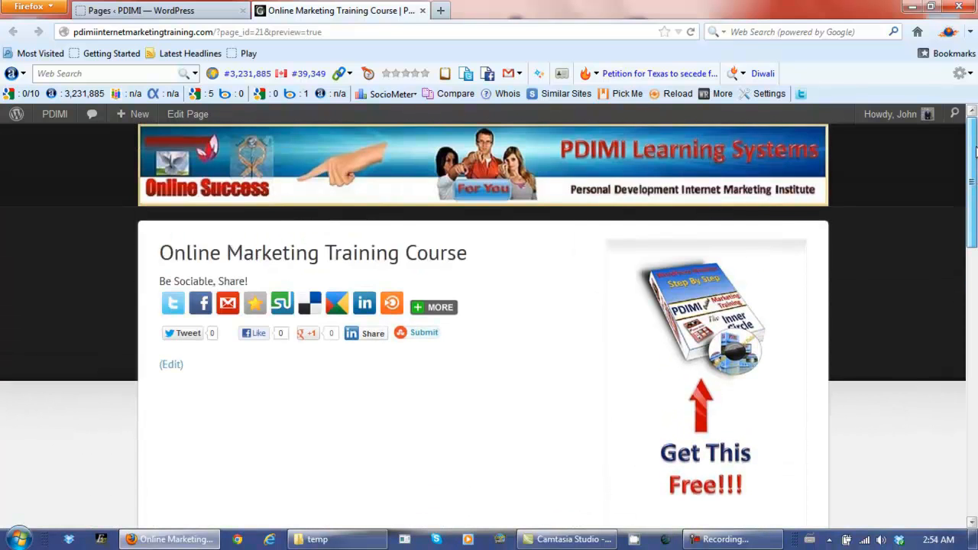
# Add "Enter Your Information Below for This Free WordPress Website Training (Your information is never shared)!" under the Primary Sidebar text widget's image code and save.
pyautogui.click(162, 10)
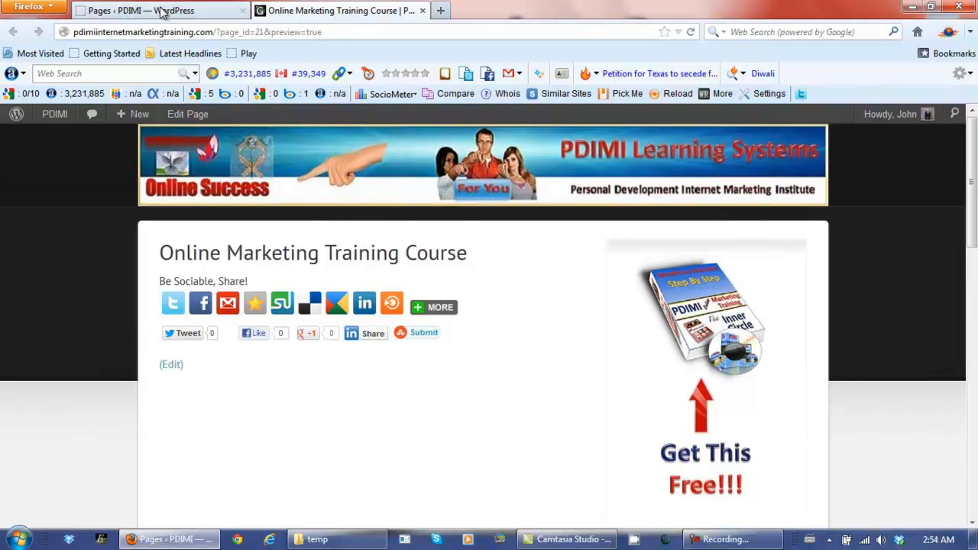
pyautogui.click(149, 374)
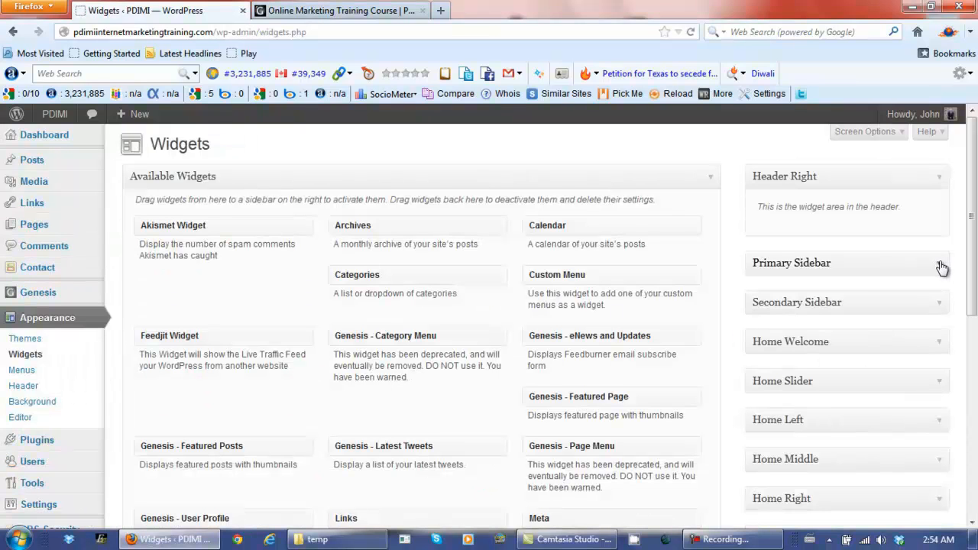
pyautogui.click(943, 265)
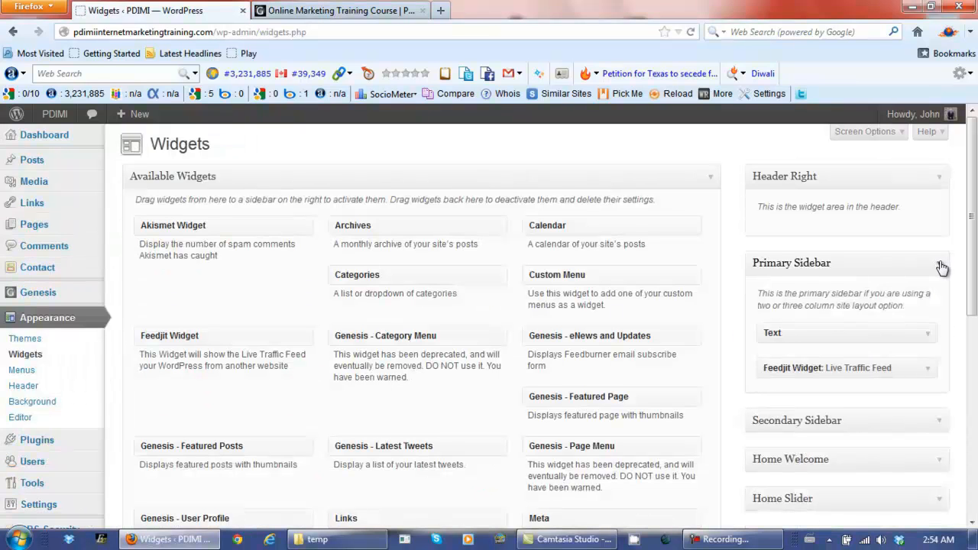
pyautogui.click(931, 338)
pyautogui.moveTo(973, 264); pyautogui.dragTo(973, 338)
pyautogui.click(709, 346)
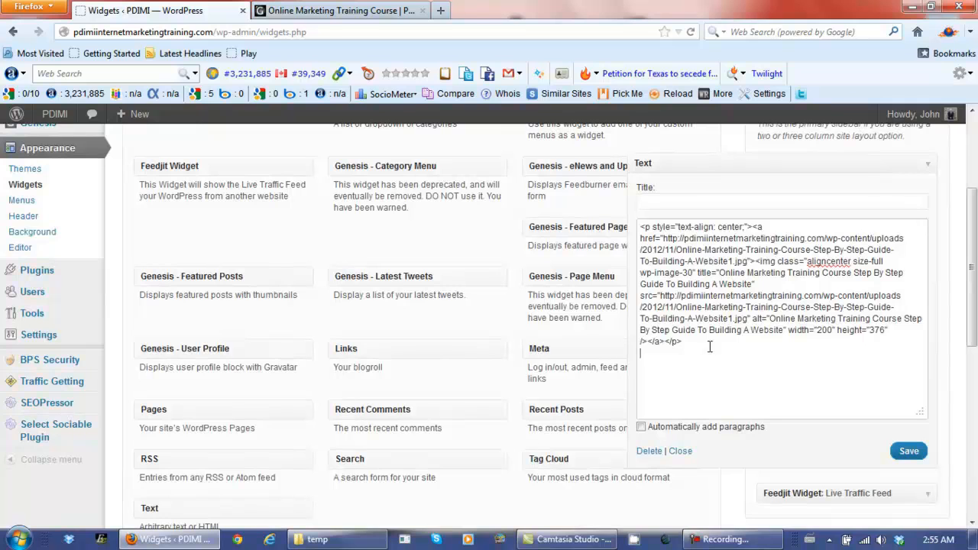
pyautogui.press('Return')
pyautogui.write('Enter Your')
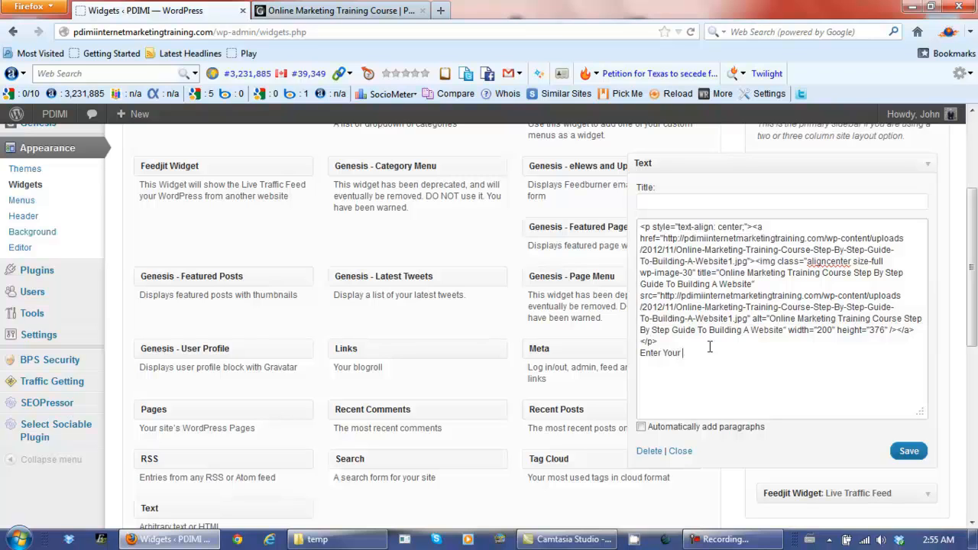
pyautogui.write('Information Below for This Free Wordpress Website Training')
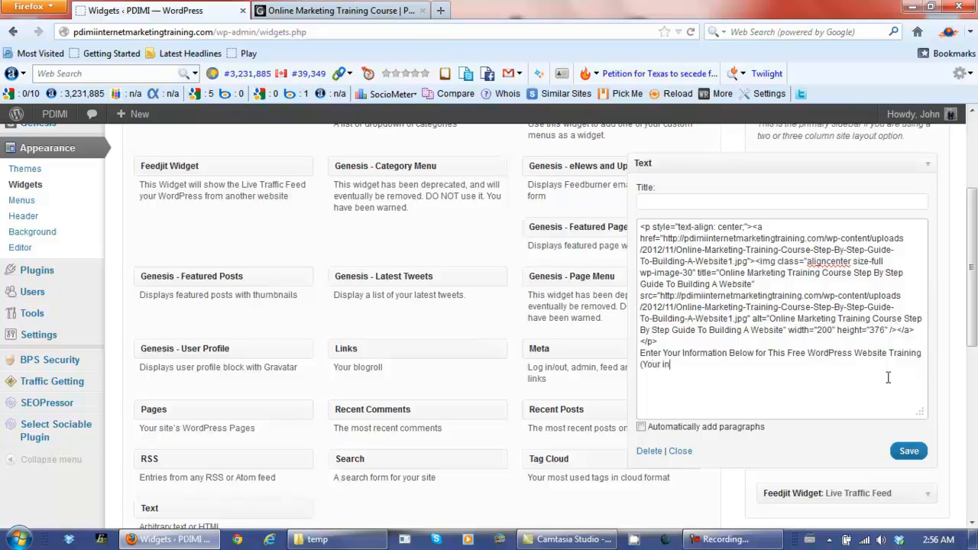
pyautogui.write('mation is never shared)!')
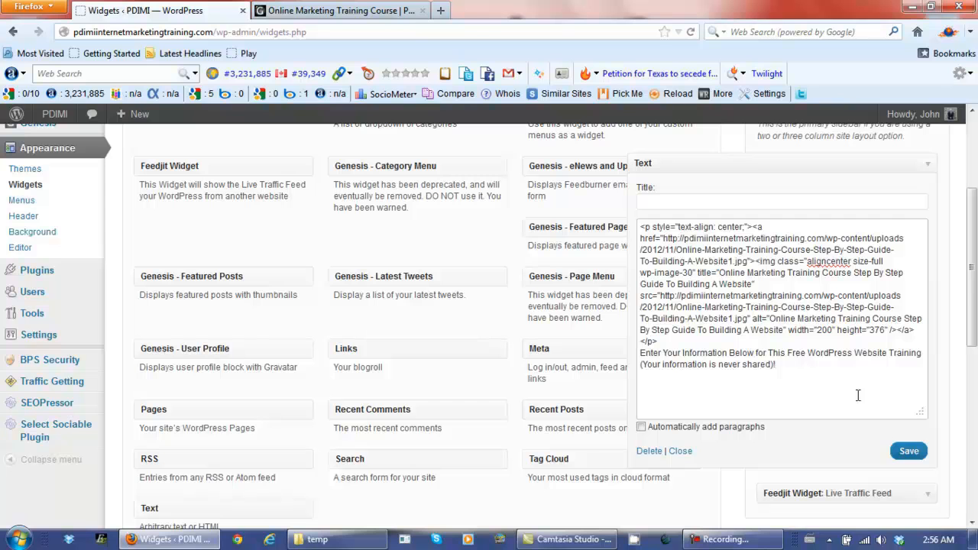
pyautogui.click(908, 452)
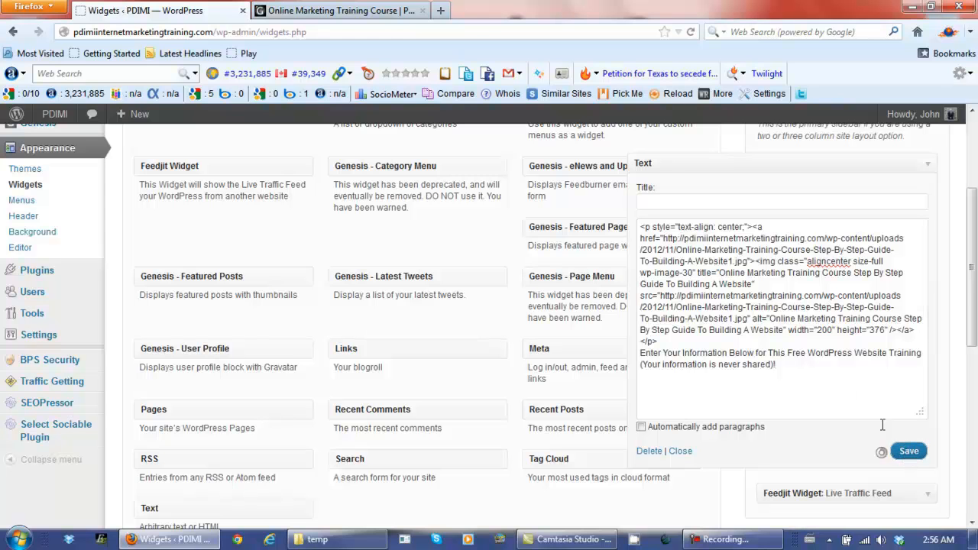
# Reload the Online Marketing Training Course preview and check the new text below the sidebar image.
pyautogui.click(360, 10)
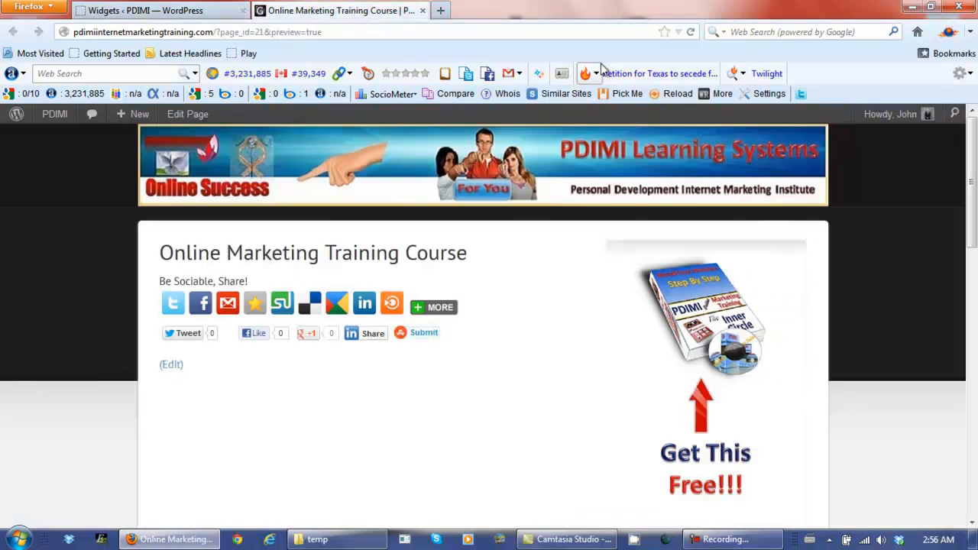
pyautogui.click(690, 31)
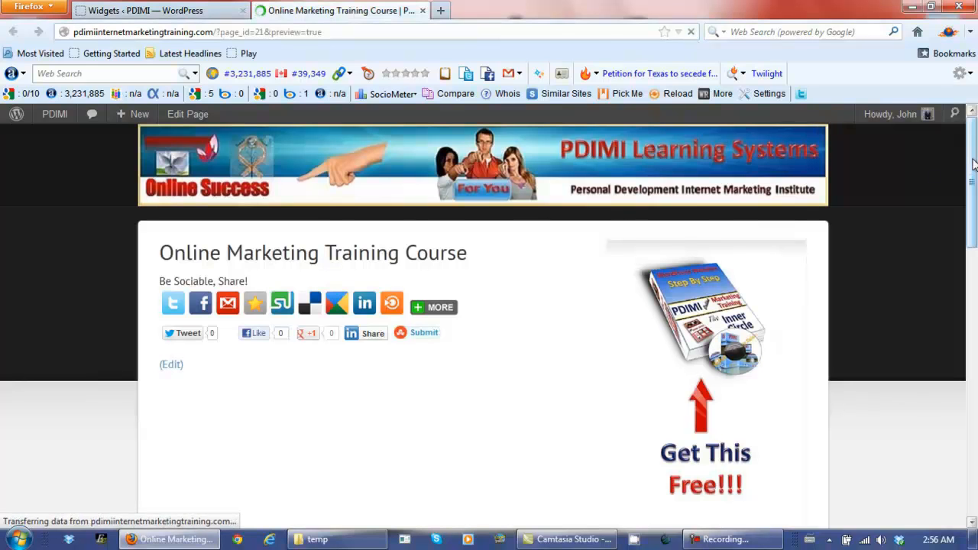
pyautogui.moveTo(973, 164); pyautogui.dragTo(973, 218)
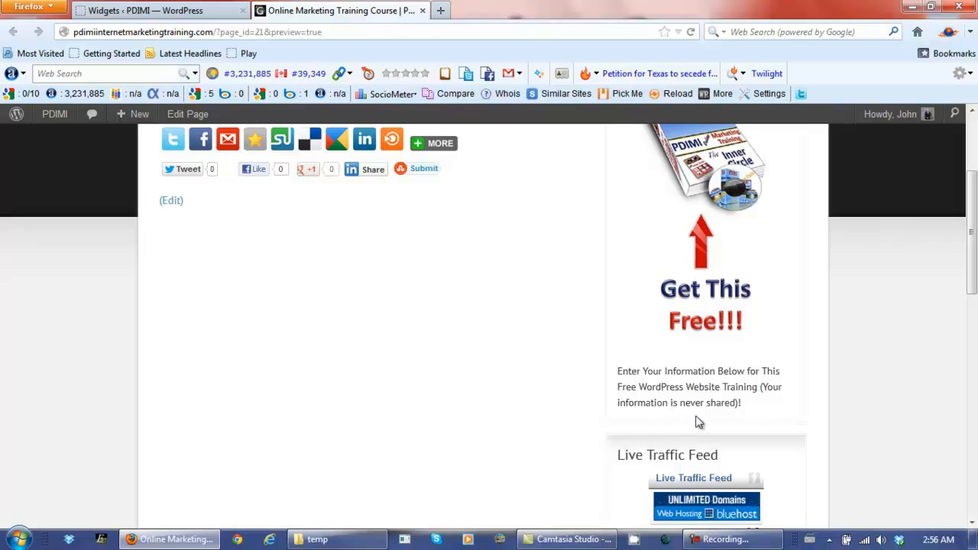
pyautogui.scroll(3, 605, 264)
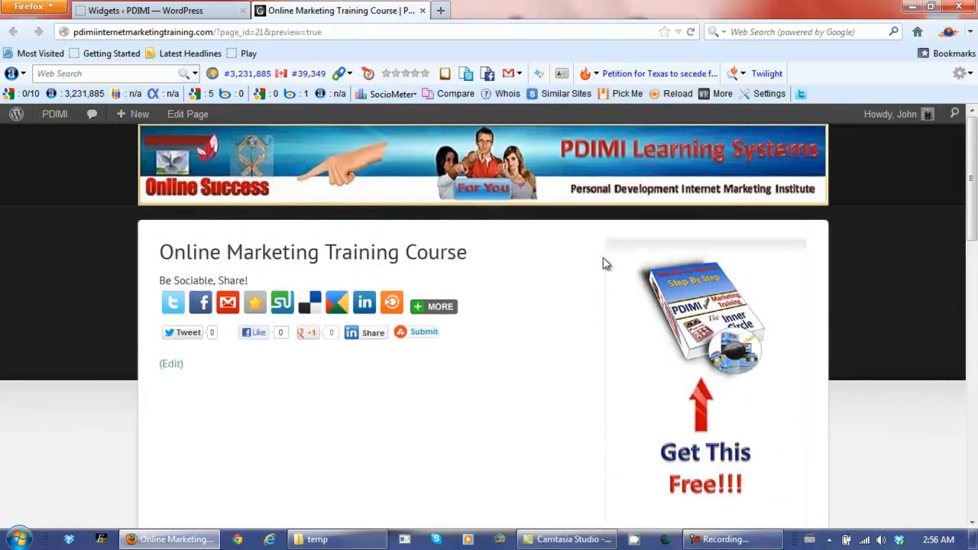
# Capitalise "For" in the text widget's added line, insert the display.js script code beneath it and save the widget.
pyautogui.click(212, 16)
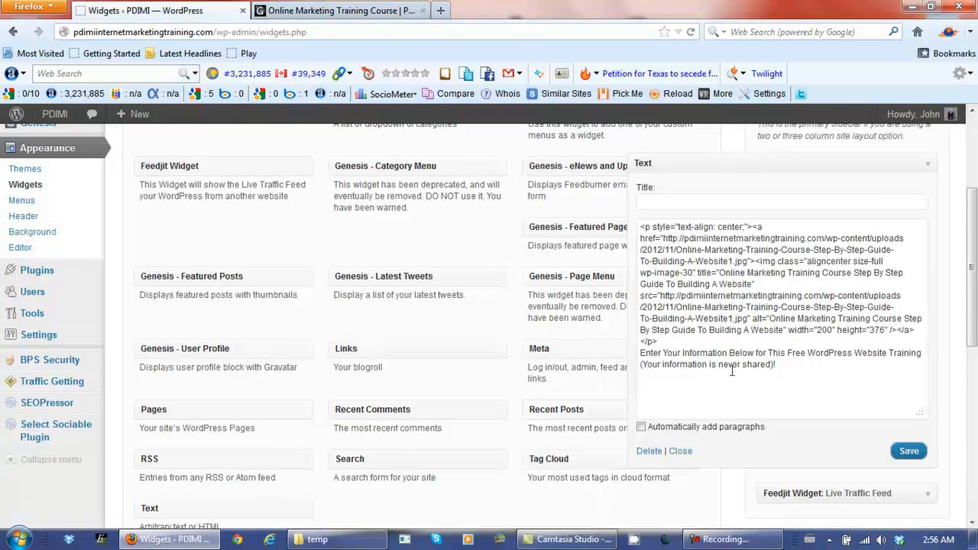
pyautogui.click(759, 353)
pyautogui.press('BackSpace')
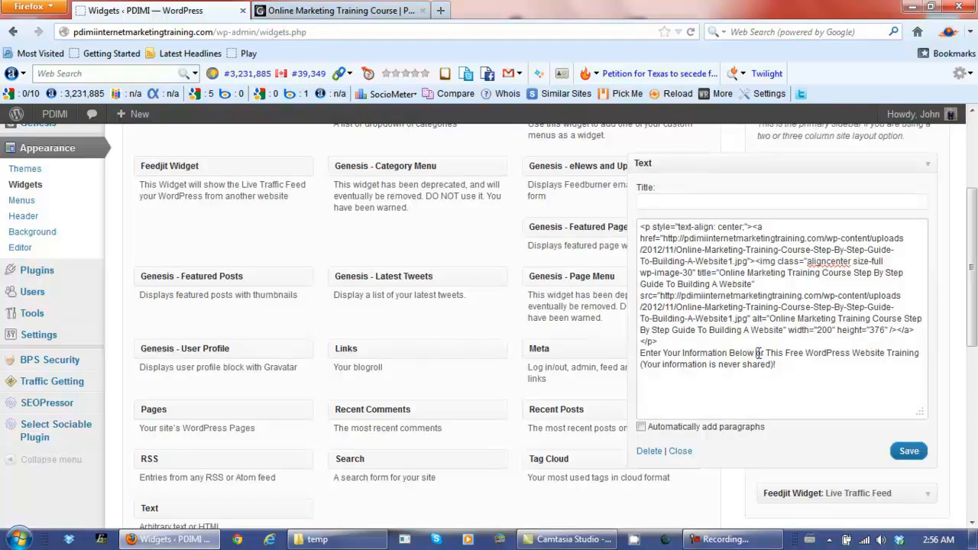
pyautogui.write('F')
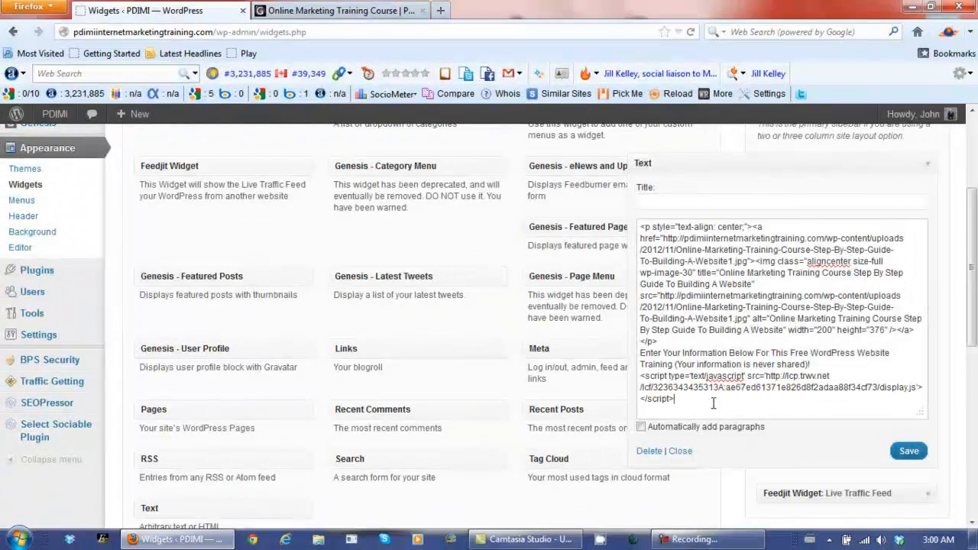
pyautogui.click(908, 451)
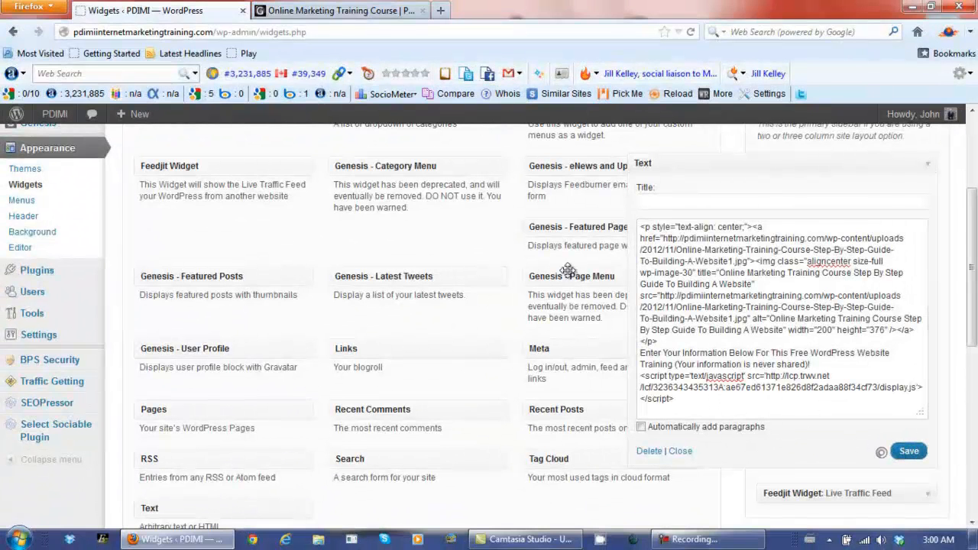
# Reload the Online Marketing Training Course preview and check the sidebar under the ecover image.
pyautogui.click(319, 12)
pyautogui.click(690, 32)
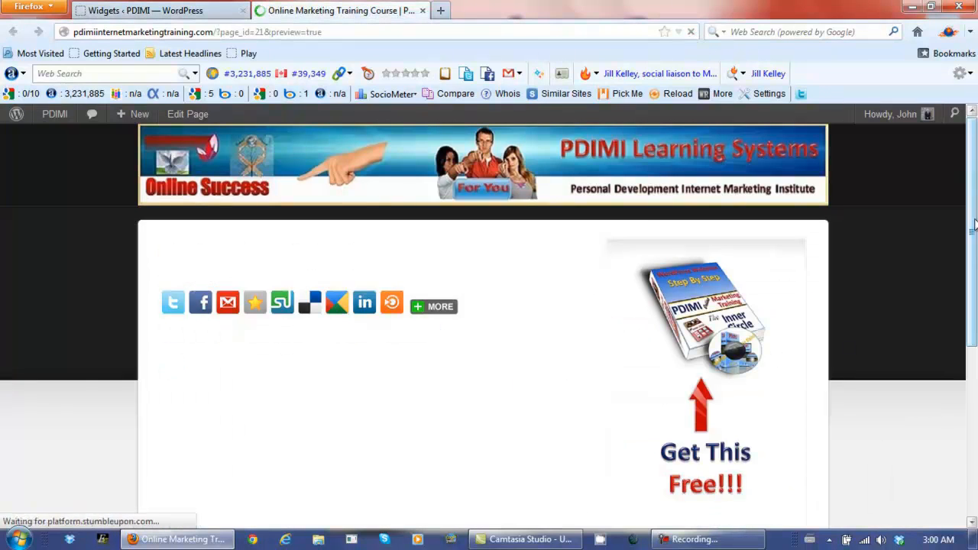
pyautogui.moveTo(974, 195)
pyautogui.mouseDown()
pyautogui.moveTo(972, 474)
pyautogui.moveTo(974, 197)
pyautogui.mouseUp()
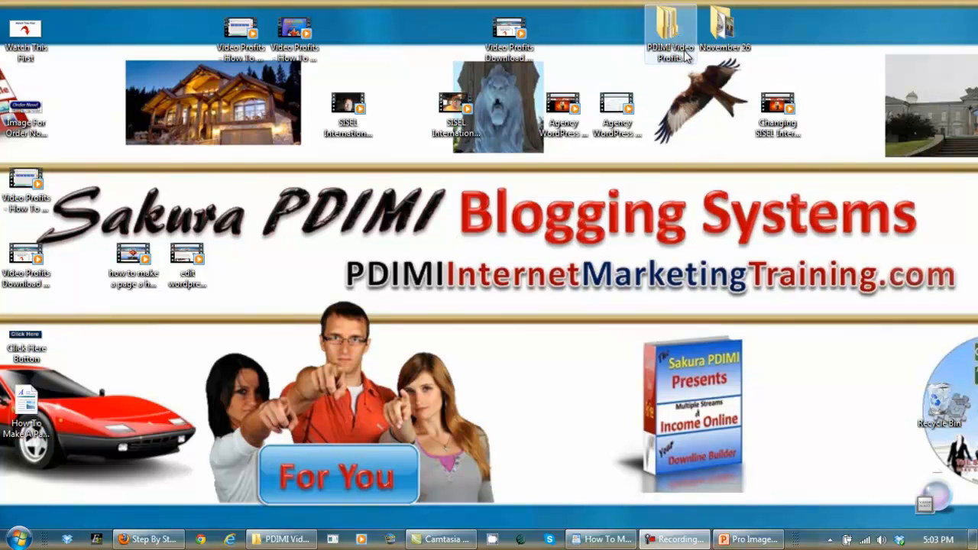
# Open the PDIMI Video Profits folder from the desktop, maximise its window and open the Images subfolder.
pyautogui.doubleClick(671, 40)
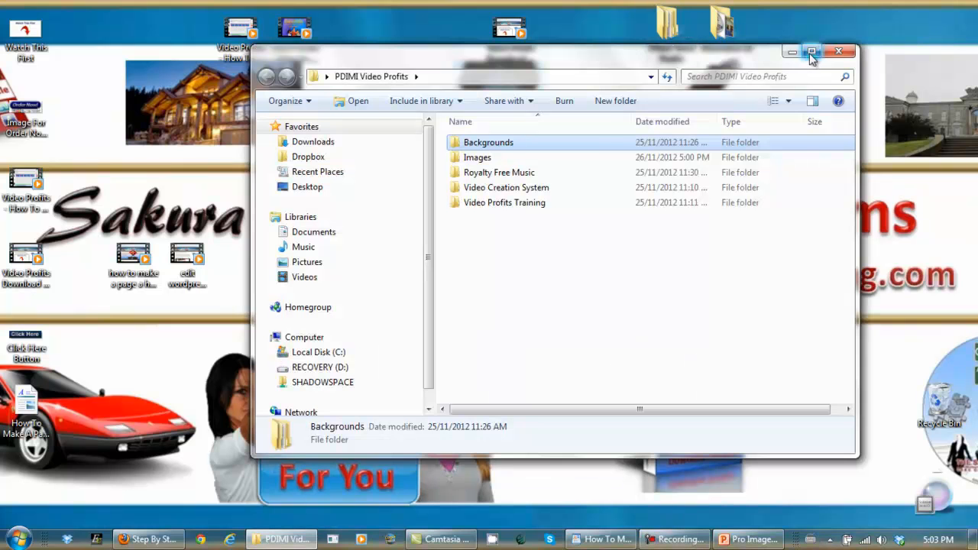
pyautogui.click(812, 52)
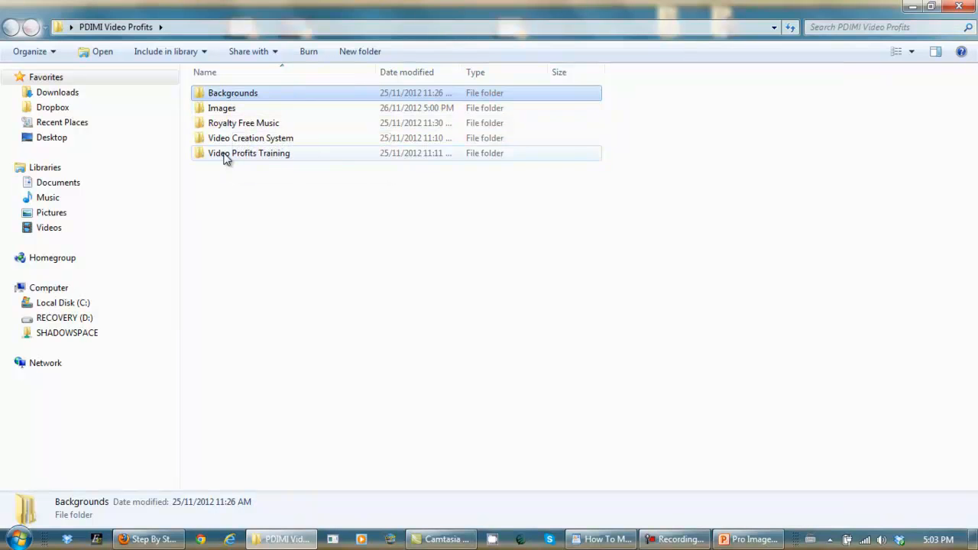
pyautogui.doubleClick(222, 108)
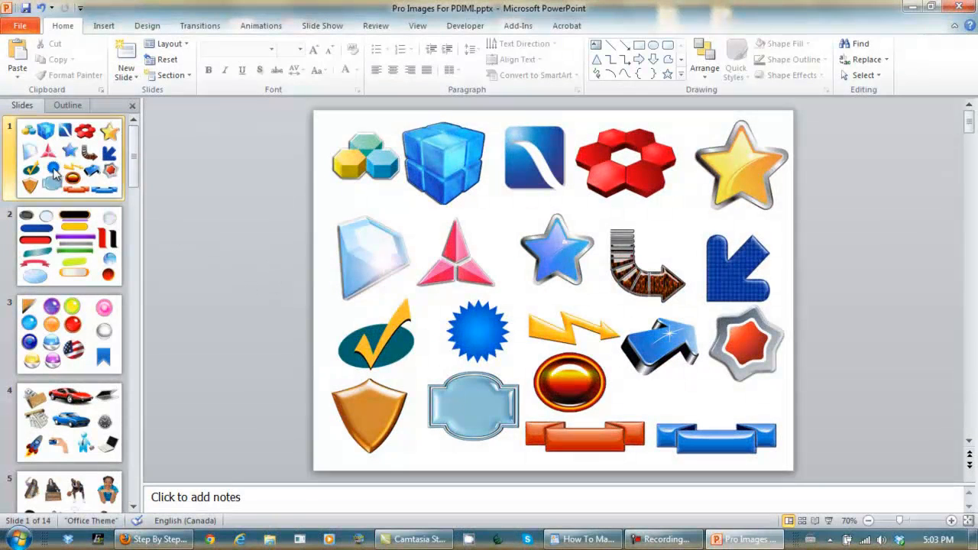
# Copy the silver sphere from slide 3 of Pro Images For PDIMI.pptx and paste three separate copies onto blank slide 14.
pyautogui.scroll(-3, 65, 180)
pyautogui.scroll(-7, 65, 179)
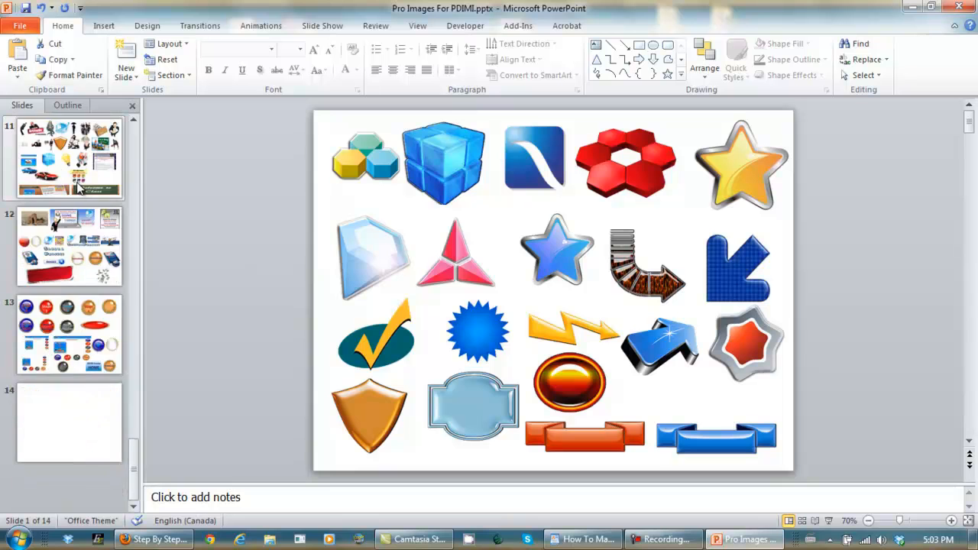
pyautogui.scroll(10, 79, 188)
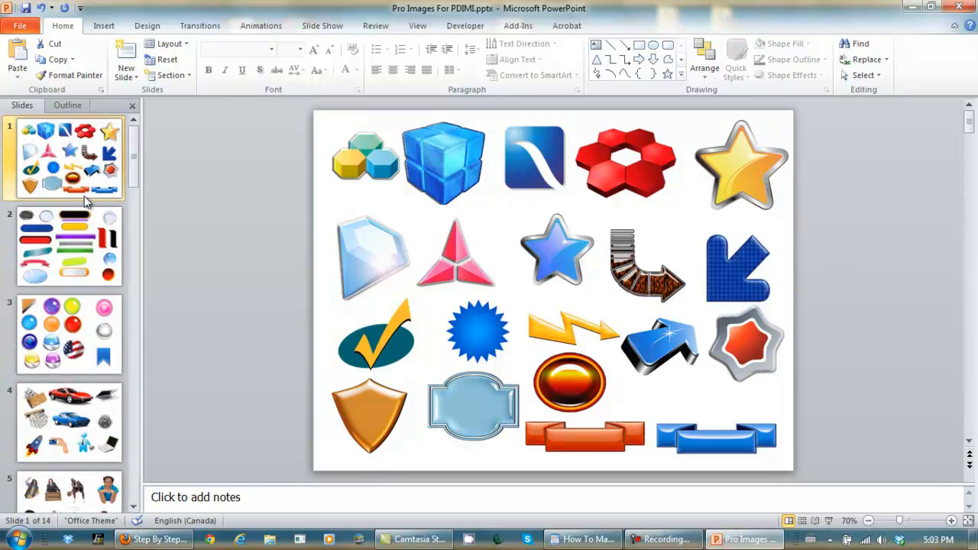
pyautogui.click(77, 324)
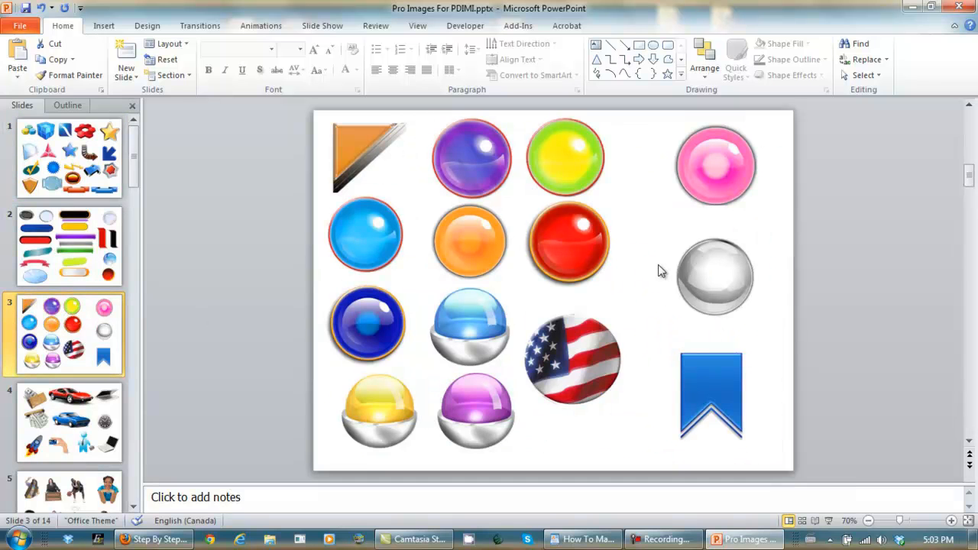
pyautogui.click(700, 275)
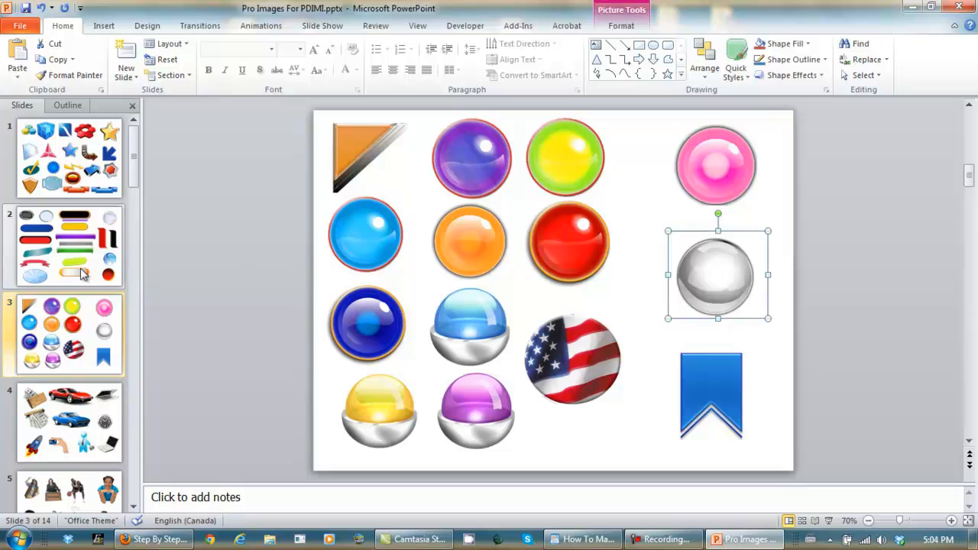
pyautogui.scroll(-10, 83, 273)
pyautogui.click(89, 402)
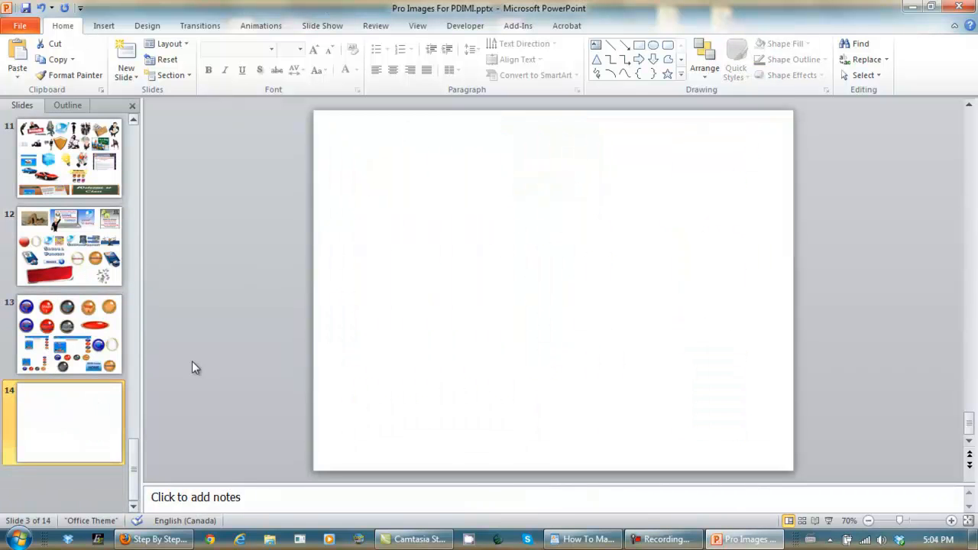
pyautogui.hotkey('ctrl', 'v')
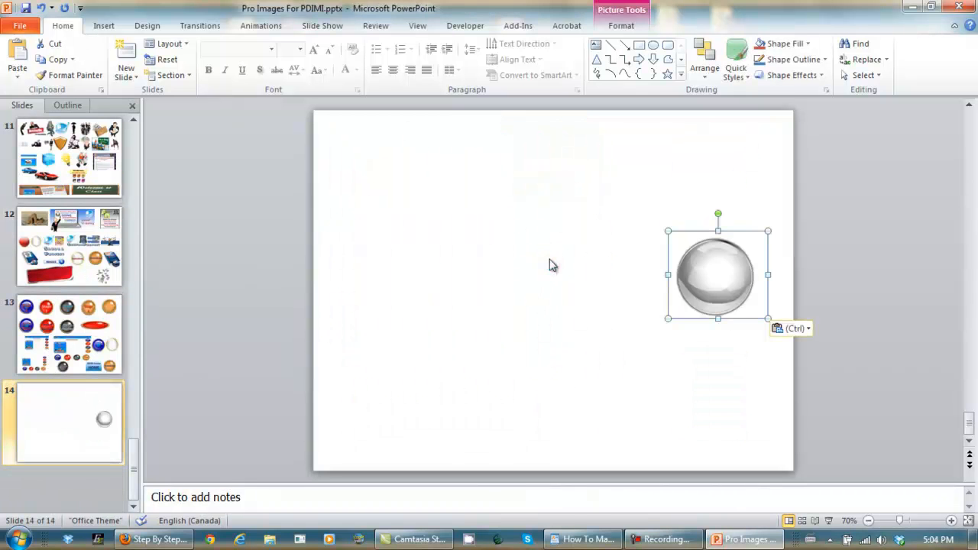
pyautogui.moveTo(716, 258); pyautogui.dragTo(532, 155)
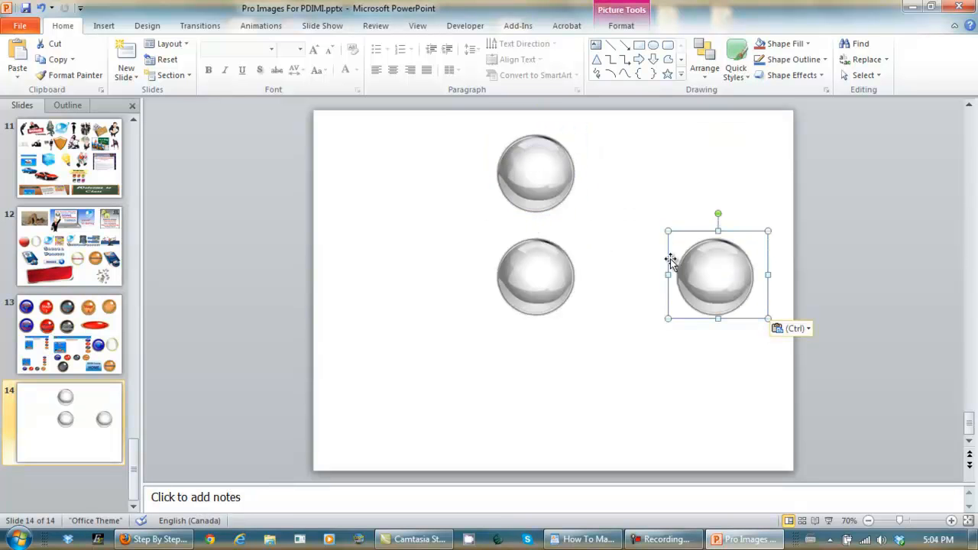
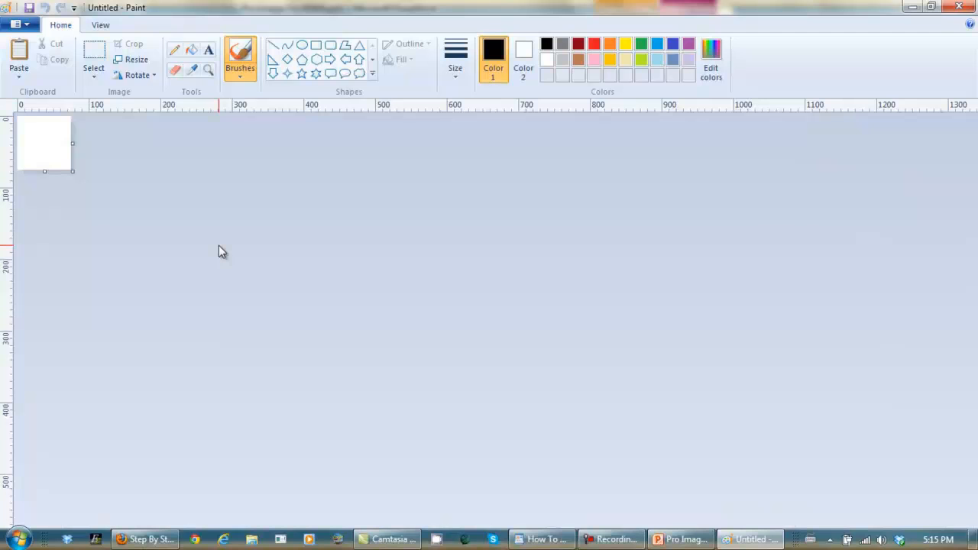
# Shrink the Paint canvas to less than the Internet Marketing button's size and paste the button so the canvas fits it exactly.
pyautogui.hotkey('ctrl', 'v')
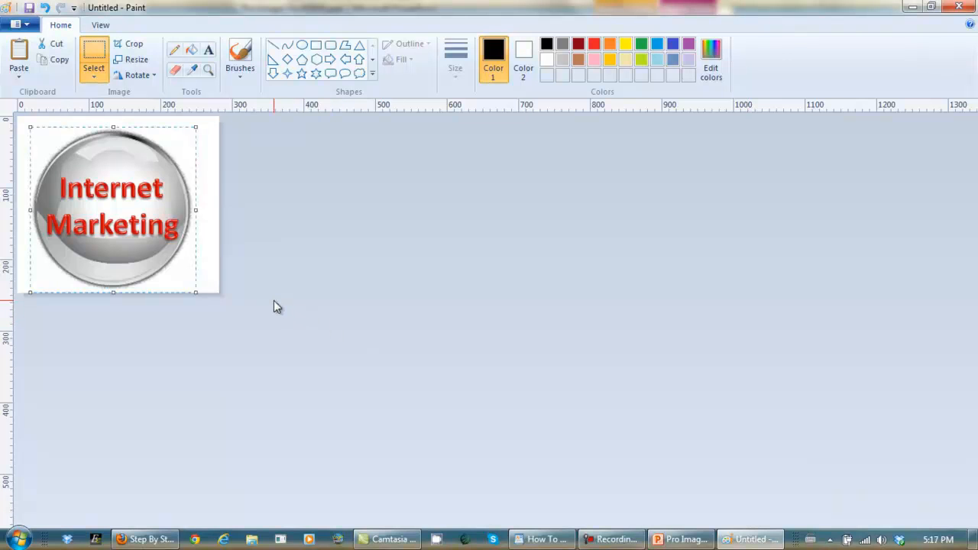
pyautogui.press('Delete')
pyautogui.moveTo(219, 295); pyautogui.dragTo(119, 204)
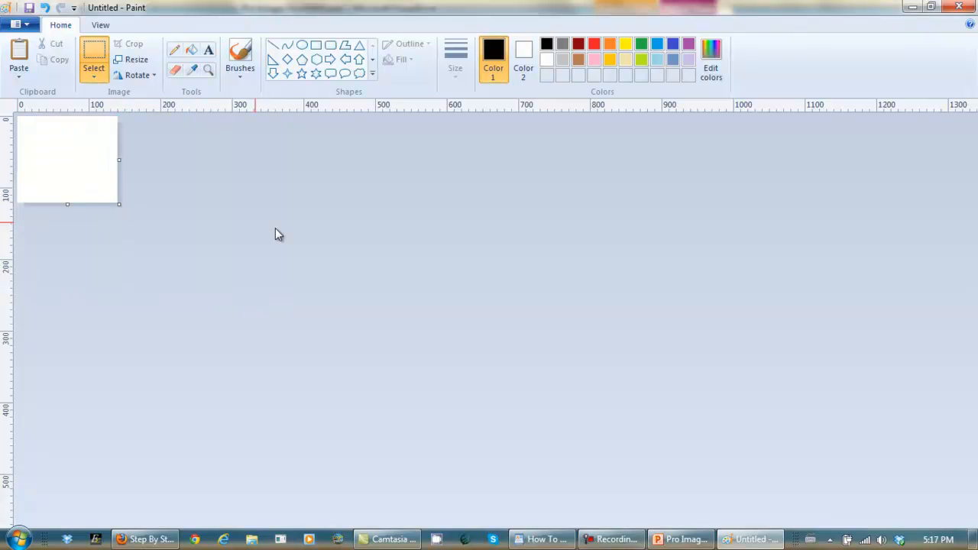
pyautogui.hotkey('ctrl', 'v')
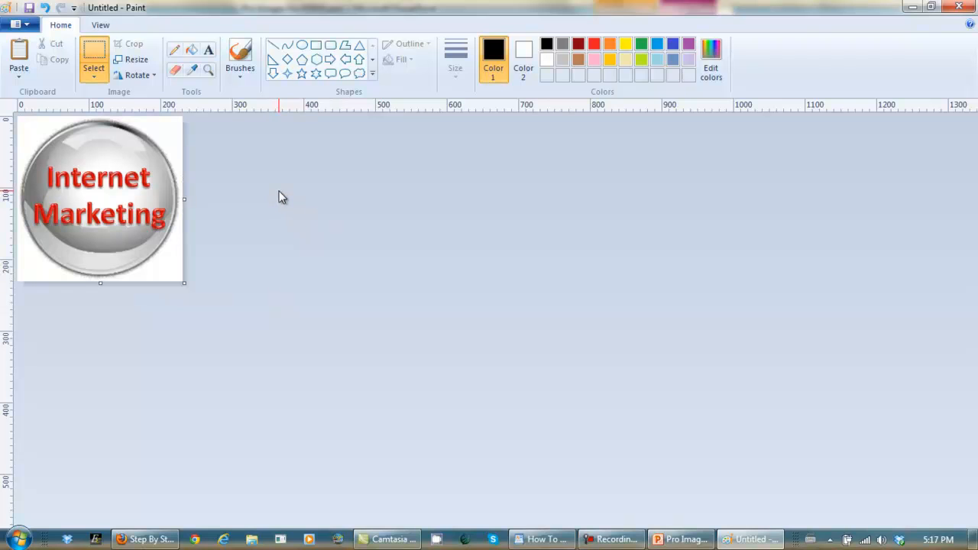
# Resize the Internet Marketing button image to 100 by 100 pixels, keeping the aspect ratio.
pyautogui.click(137, 61)
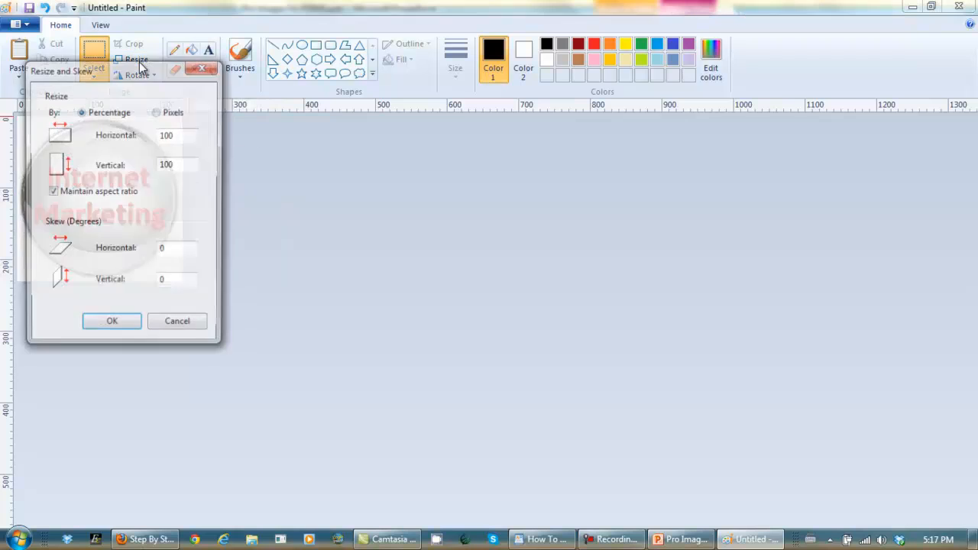
pyautogui.click(157, 112)
pyautogui.doubleClick(176, 138)
pyautogui.write('100')
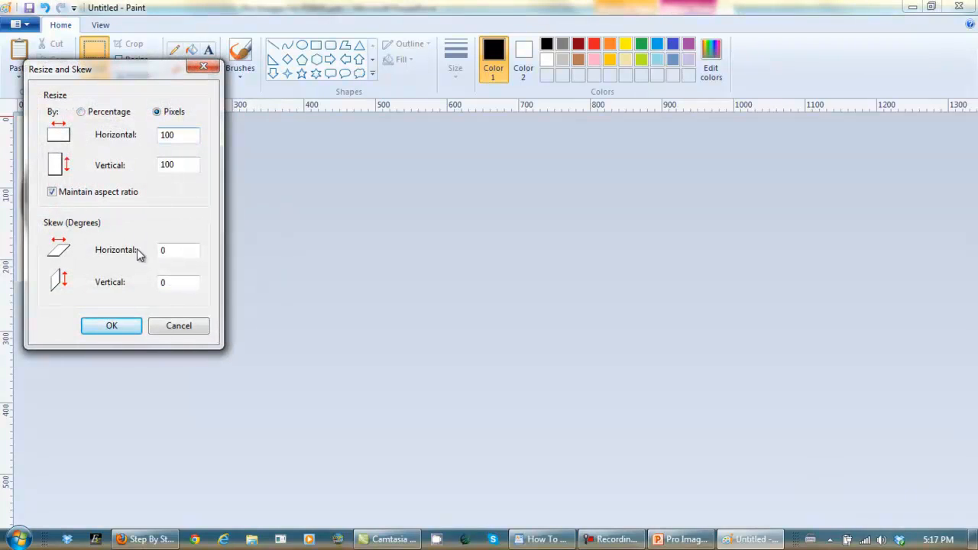
pyautogui.click(109, 327)
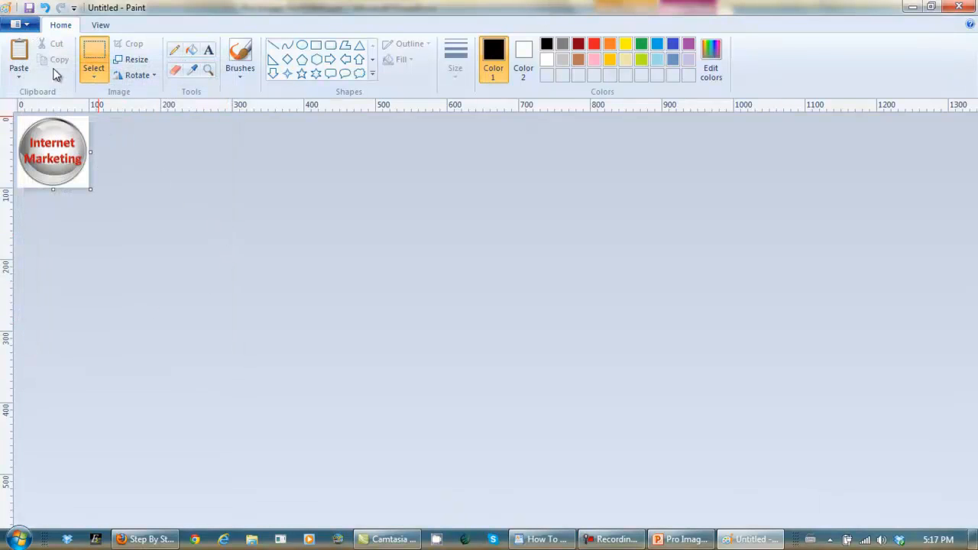
# Save the button image as a JPEG named "Image For Network Marketing Sidebar" on the Desktop.
pyautogui.click(31, 24)
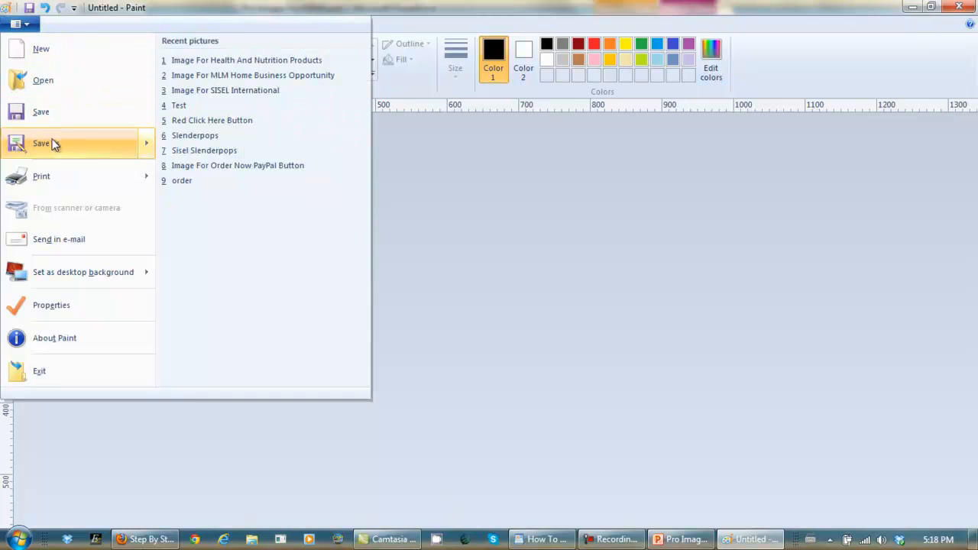
pyautogui.moveTo(77, 153)
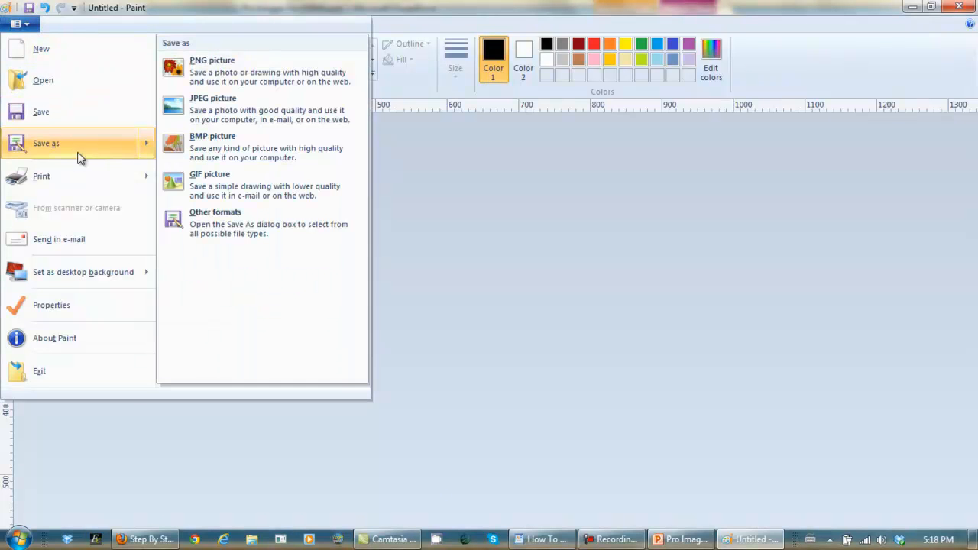
pyautogui.click(219, 114)
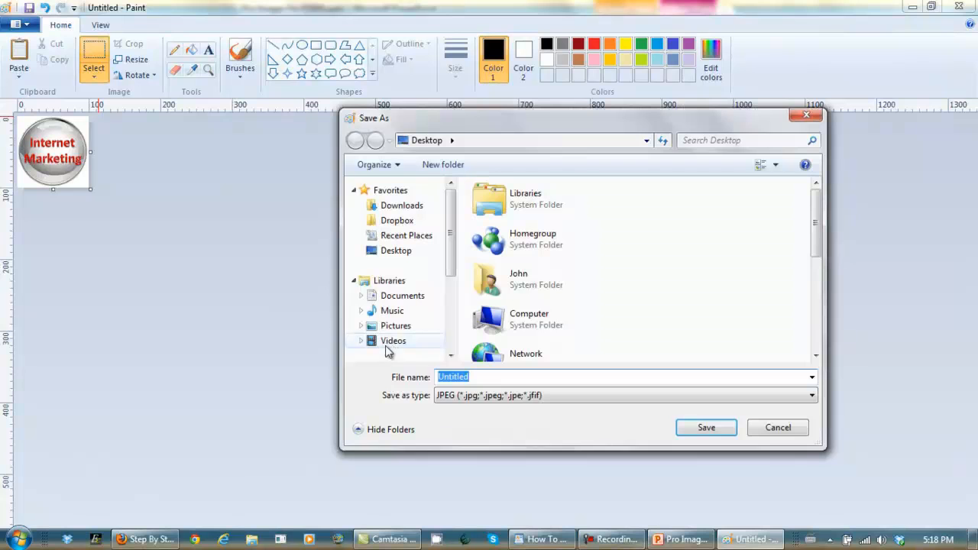
pyautogui.write('Image For Network Marketing Sidebar')
pyautogui.click(603, 376)
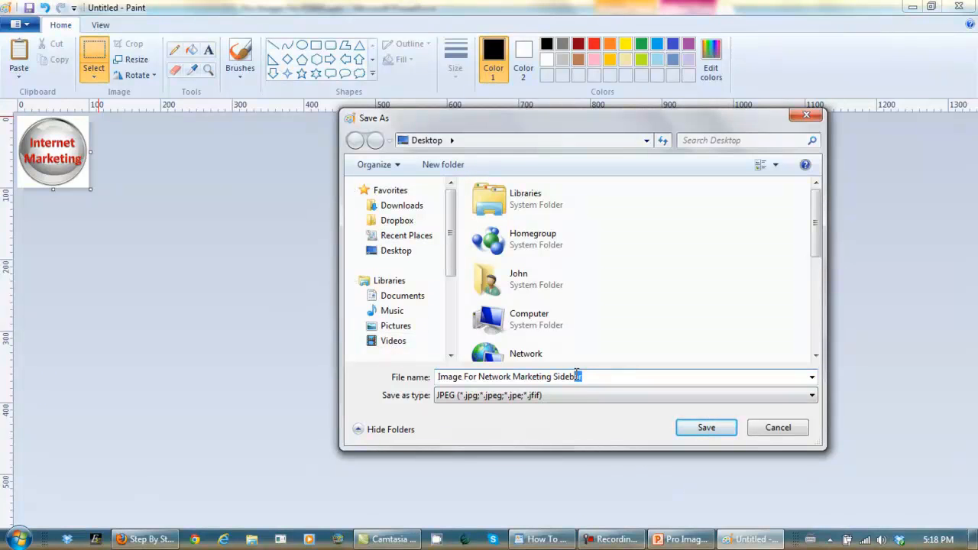
pyautogui.moveTo(578, 375); pyautogui.dragTo(413, 375)
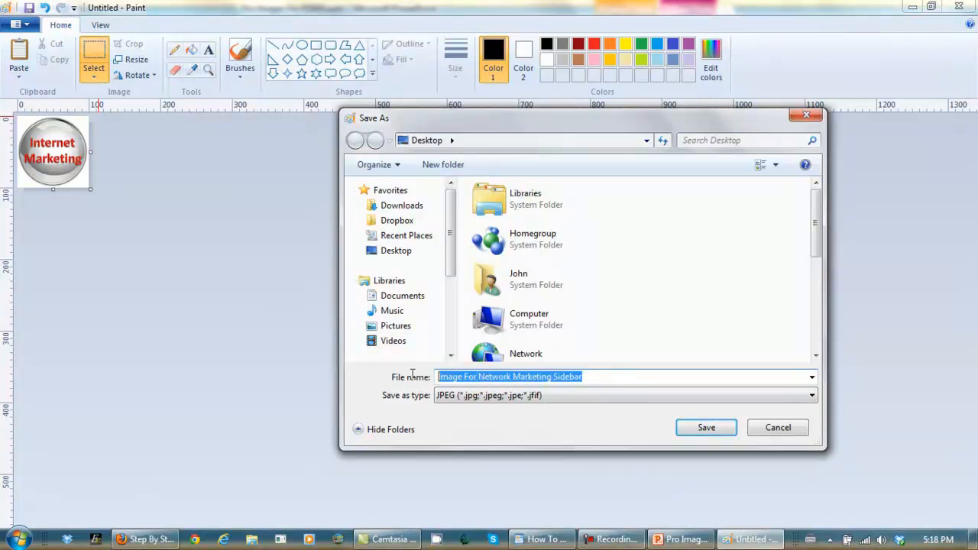
pyautogui.click(400, 252)
pyautogui.click(688, 427)
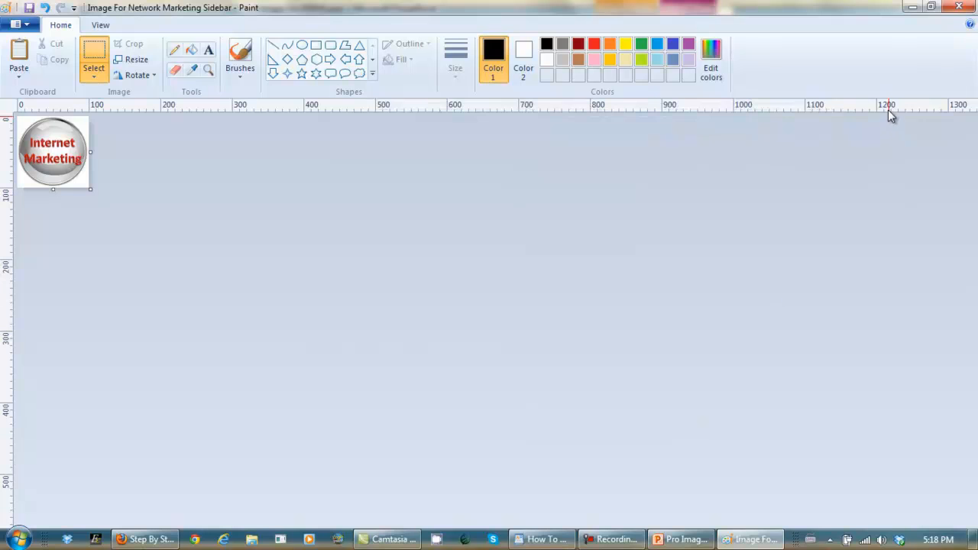
# Start a new blank picture and switch to the Pro Images PowerPoint presentation.
pyautogui.click(21, 26)
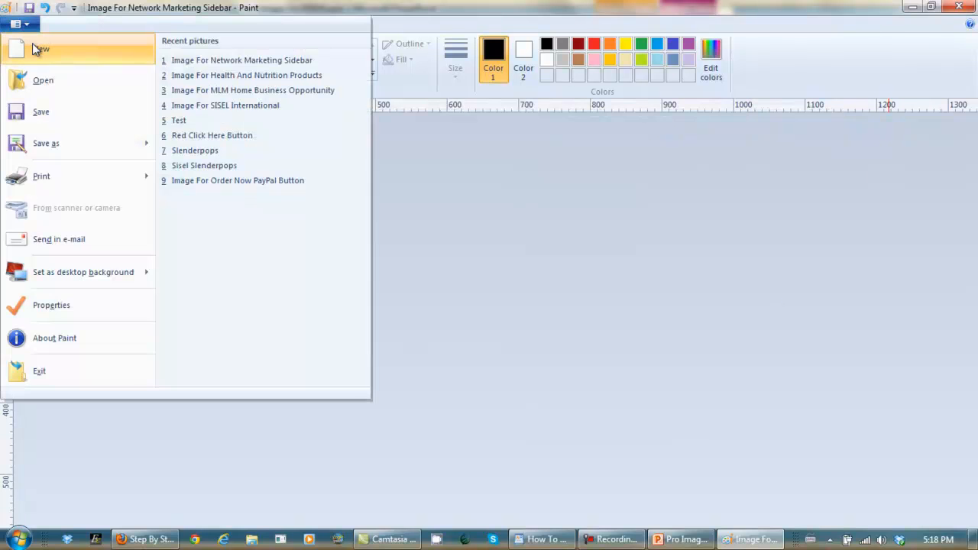
pyautogui.click(31, 52)
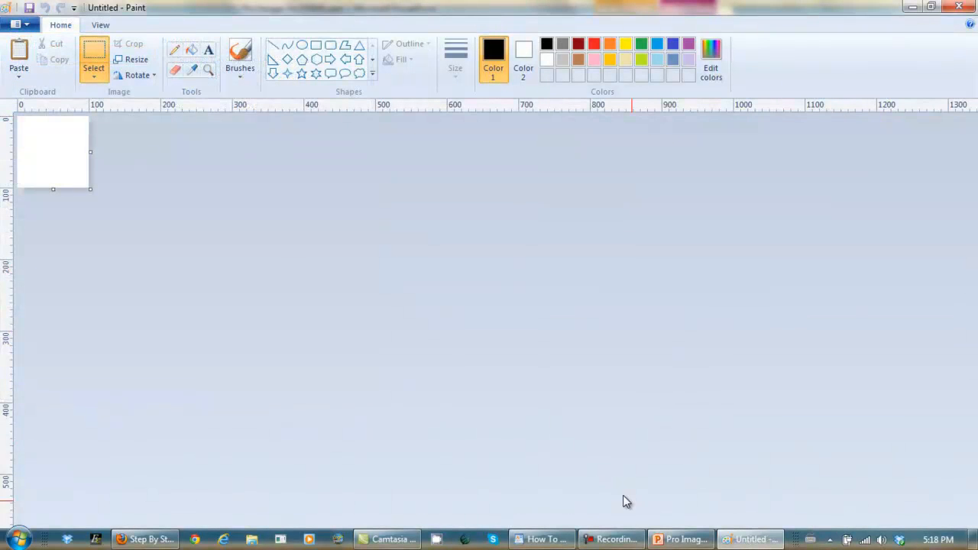
pyautogui.click(677, 539)
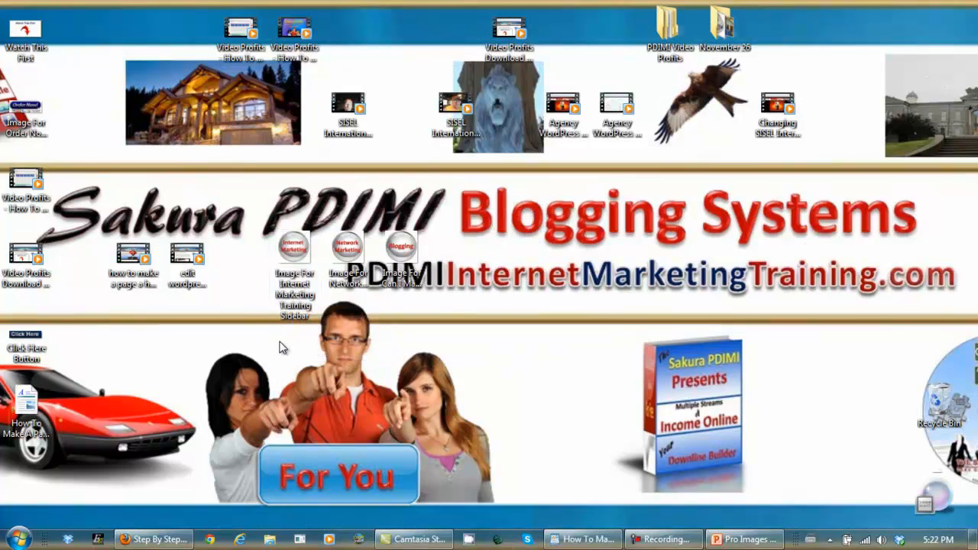
# Check the full file names of the Network Marketing and Blogging button images on the desktop, and switch to Firefox.
pyautogui.click(347, 260)
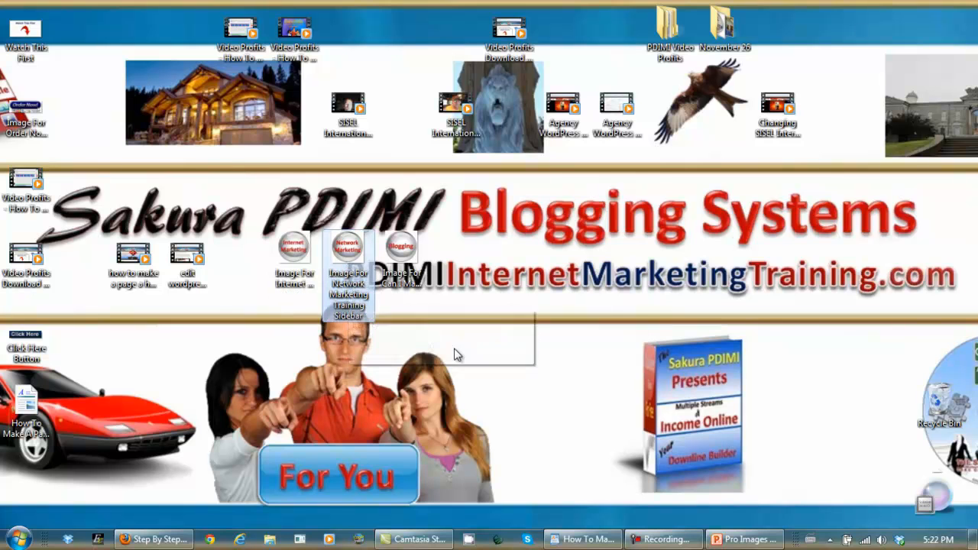
pyautogui.click(406, 266)
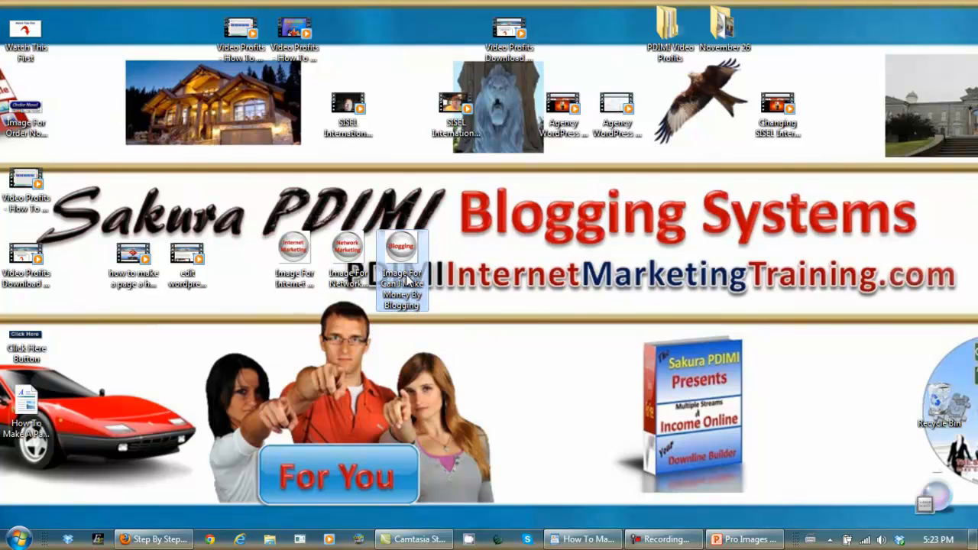
pyautogui.click(505, 332)
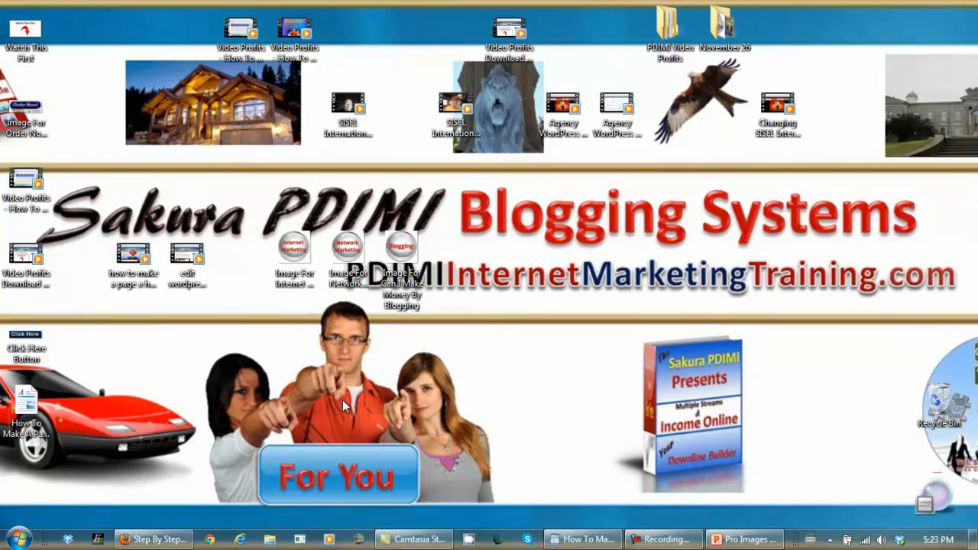
pyautogui.click(153, 539)
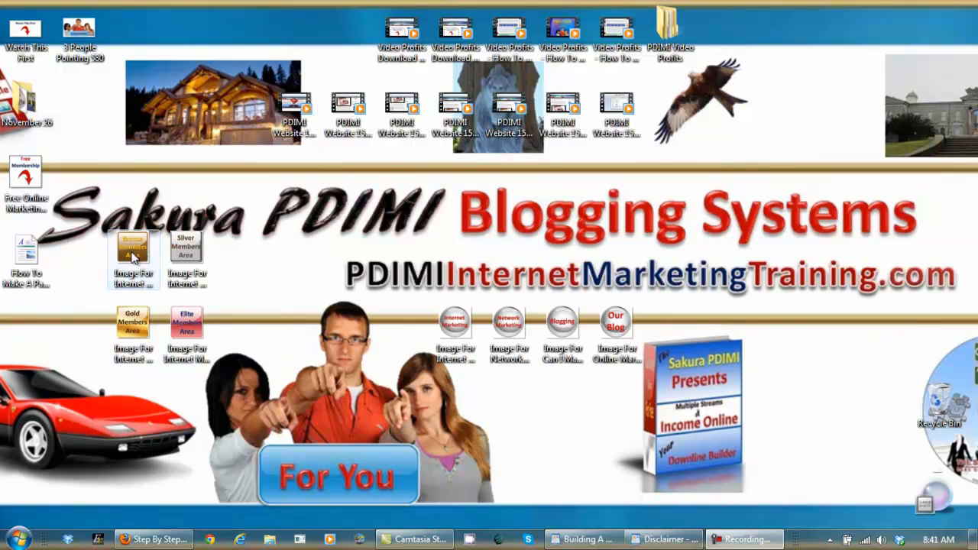
# Check the full file names of the Bronze, Silver, Gold and Elite Members Area images on the desktop.
pyautogui.click(134, 257)
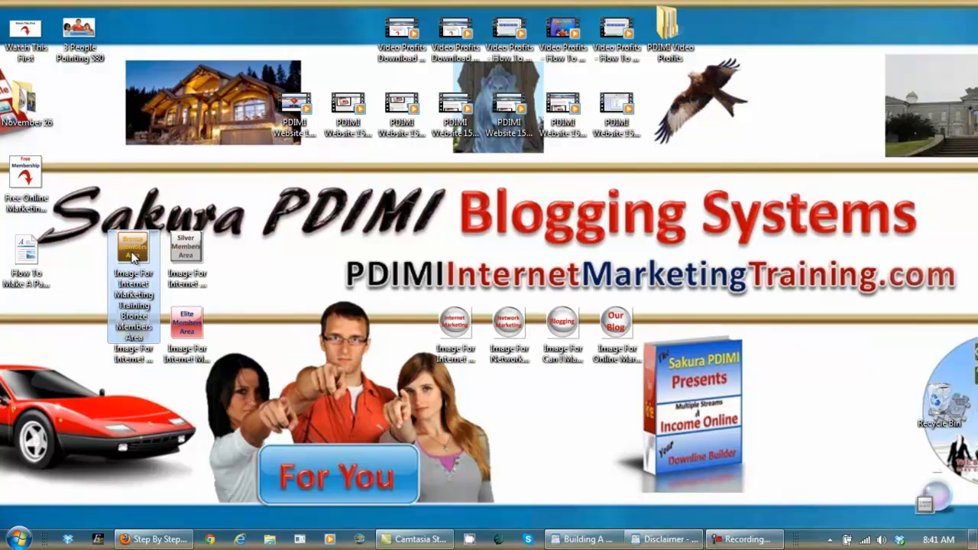
pyautogui.click(183, 245)
pyautogui.click(130, 327)
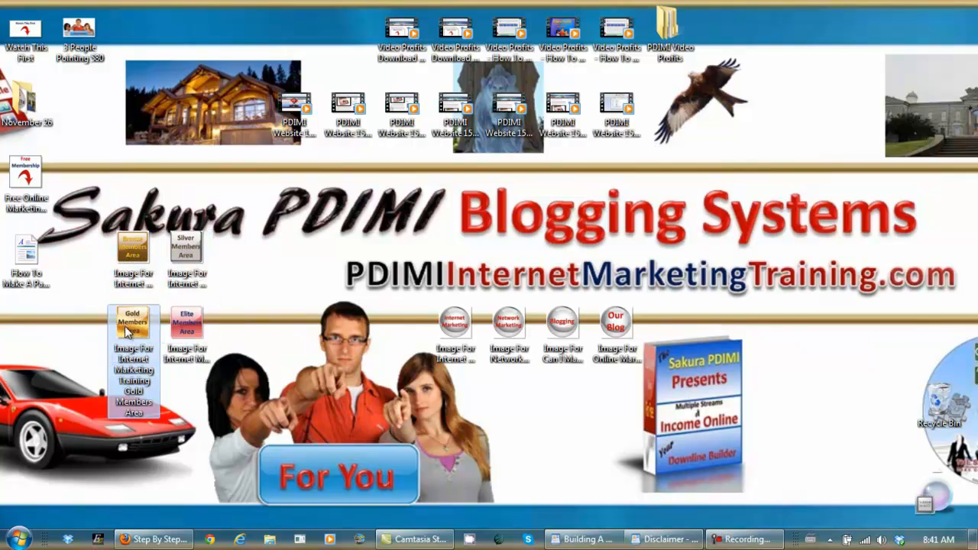
pyautogui.click(190, 333)
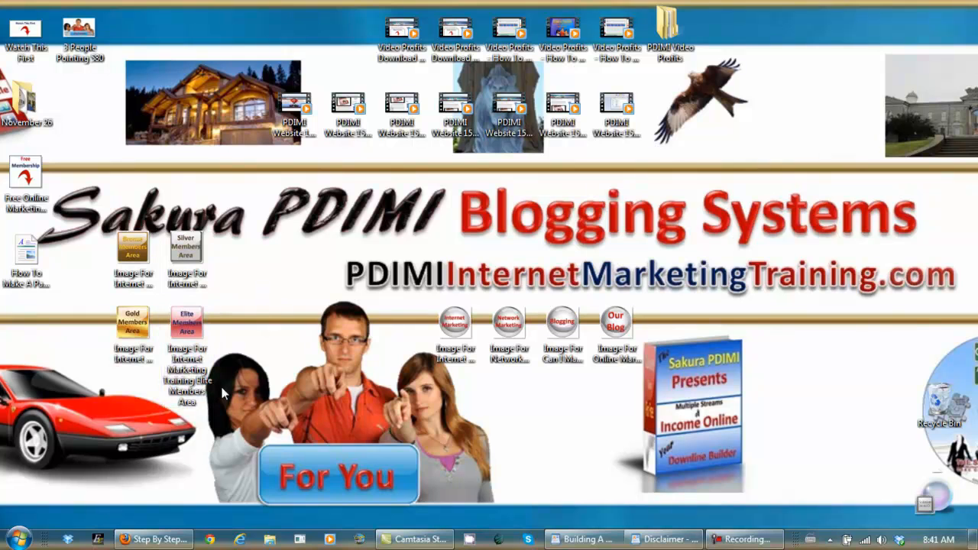
# Switch to Firefox and review the round Internet Marketing, Network Marketing and Blogging buttons in the live site's sidebar.
pyautogui.click(167, 537)
pyautogui.moveTo(967, 186); pyautogui.dragTo(972, 306)
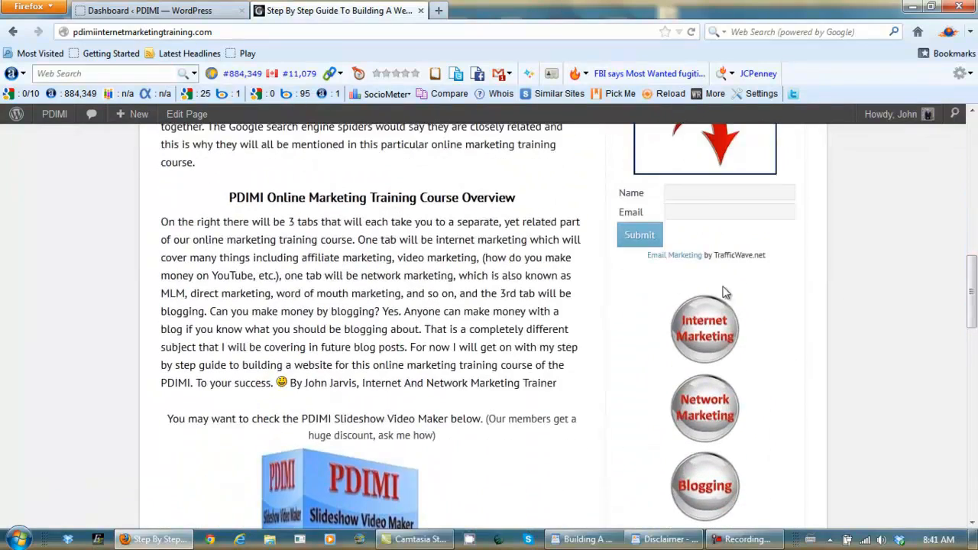
pyautogui.moveTo(973, 283); pyautogui.dragTo(974, 127)
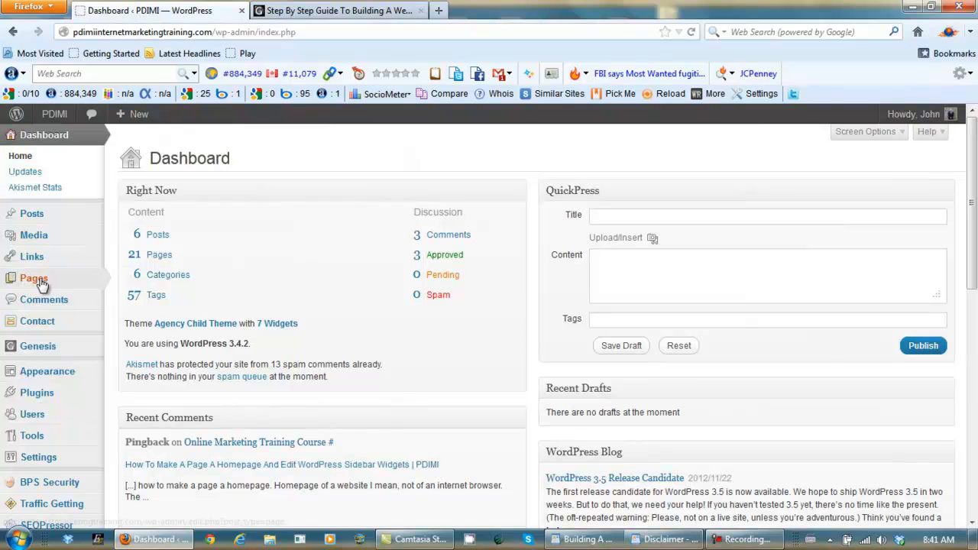
# Open the draft page Test for editing from the WordPress site's list of all pages.
pyautogui.moveTo(43, 278)
pyautogui.click(136, 278)
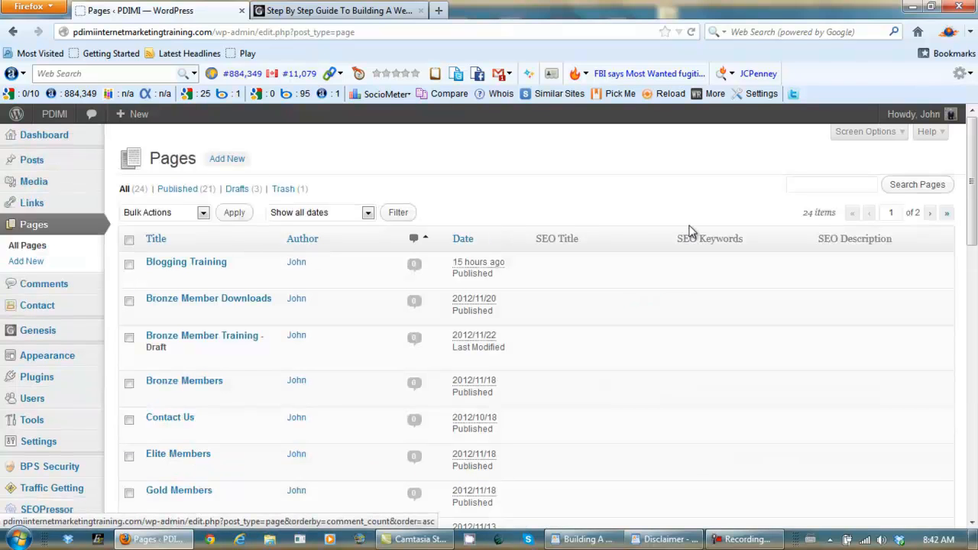
pyautogui.moveTo(974, 187); pyautogui.dragTo(974, 419)
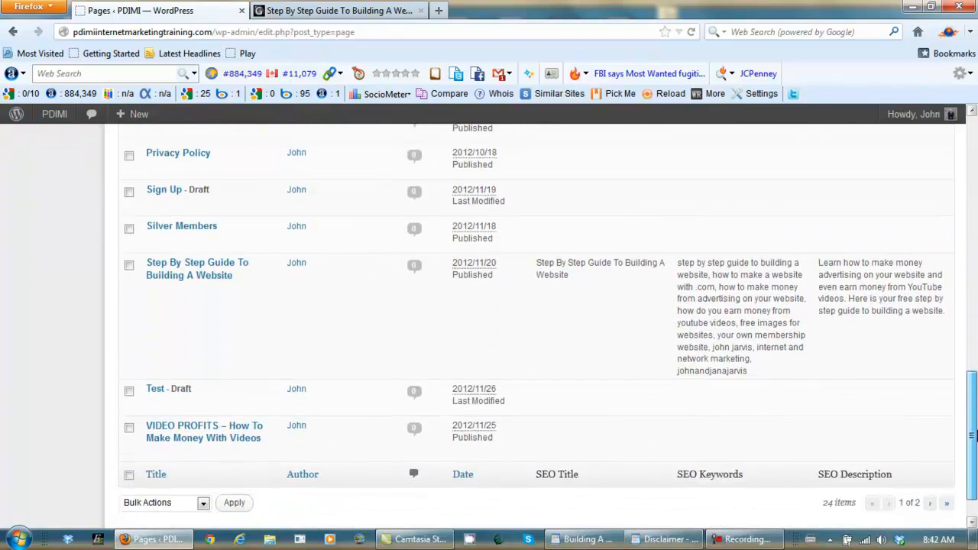
pyautogui.click(153, 407)
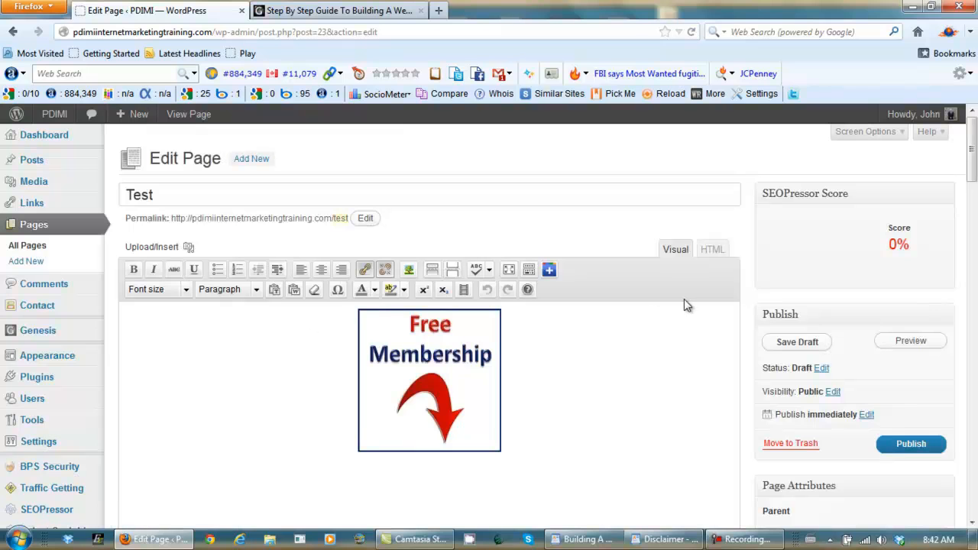
# Delete all the existing HTML code from the Test page.
pyautogui.click(711, 249)
pyautogui.hotkey('ctrl', 'a')
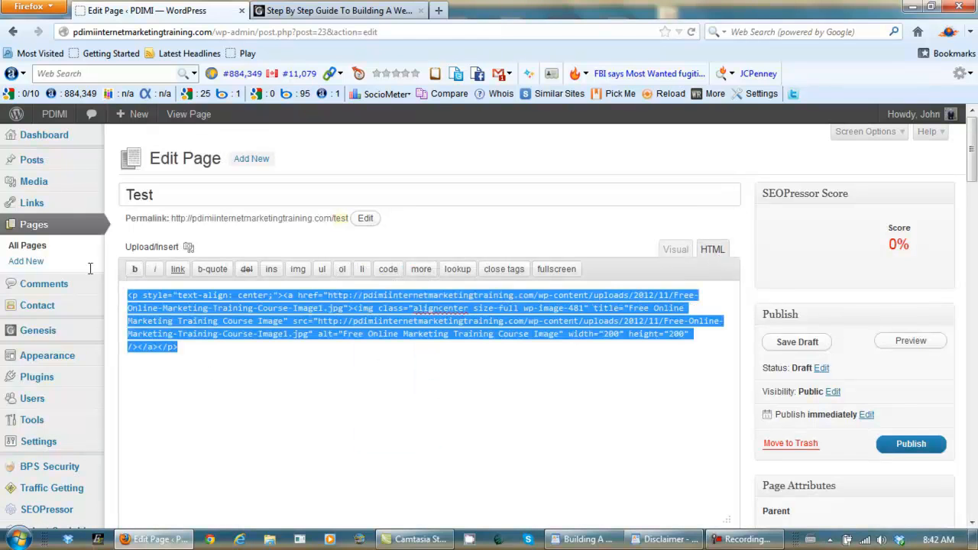
pyautogui.press('Delete')
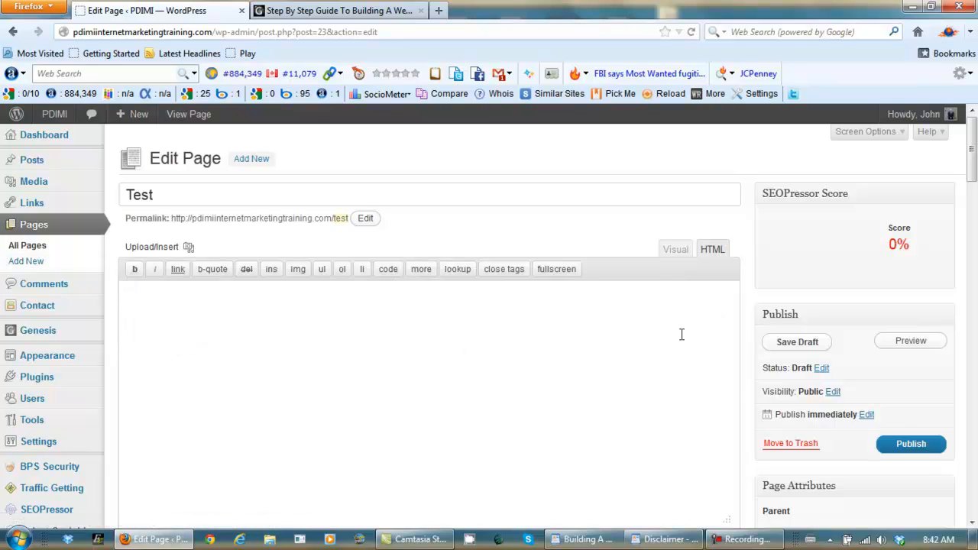
# Enter two rows of two XXXXX placeholders in the Test page's visual editor and centre them.
pyautogui.click(676, 250)
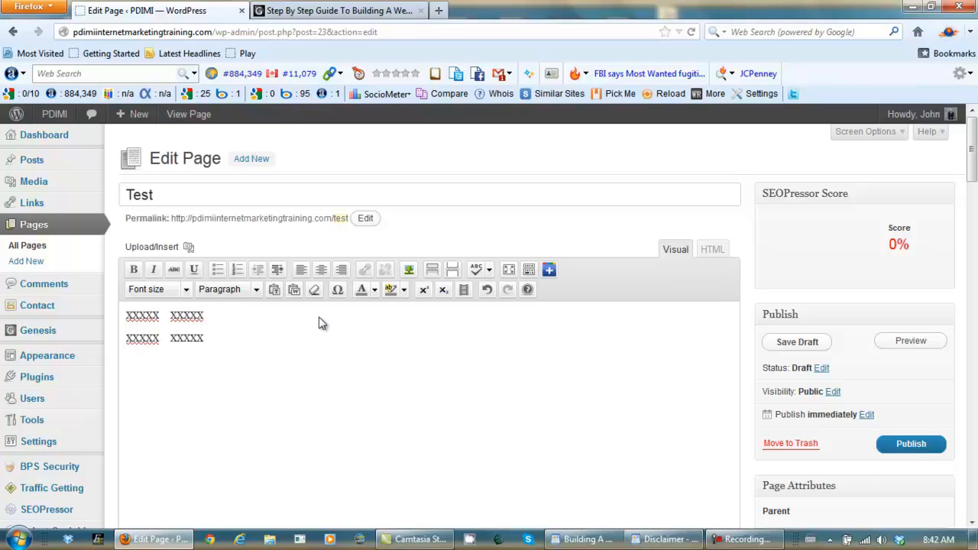
pyautogui.moveTo(209, 344); pyautogui.dragTo(127, 313)
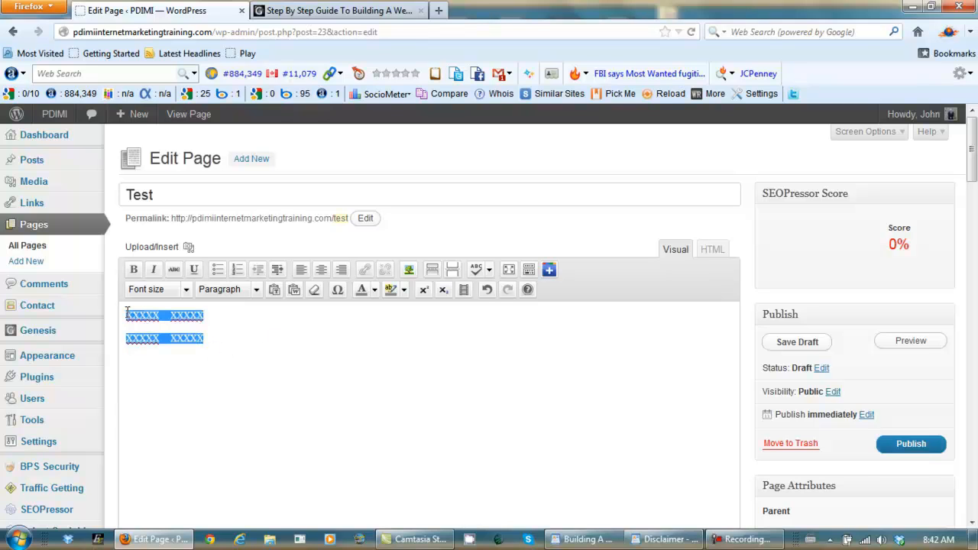
pyautogui.click(321, 270)
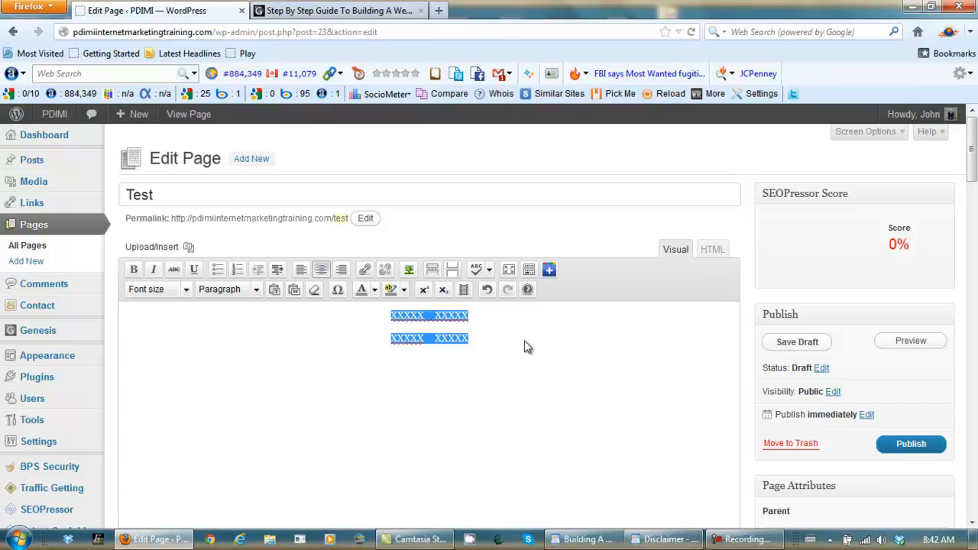
# Select the first XXXXX placeholder and upload "Image For Internet Marketing Training Bronze Members Area" from the Desktop.
pyautogui.click(422, 318)
pyautogui.moveTo(425, 315); pyautogui.dragTo(395, 311)
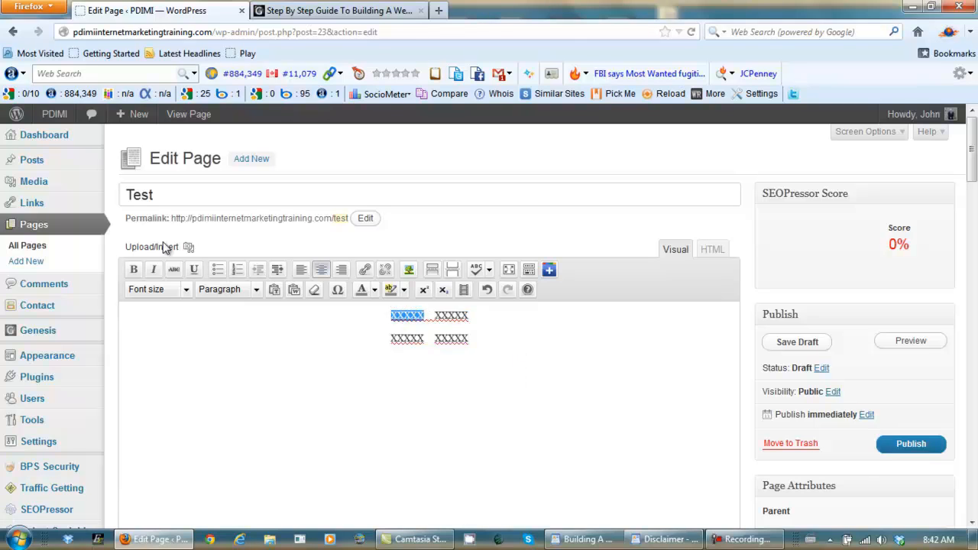
pyautogui.click(190, 250)
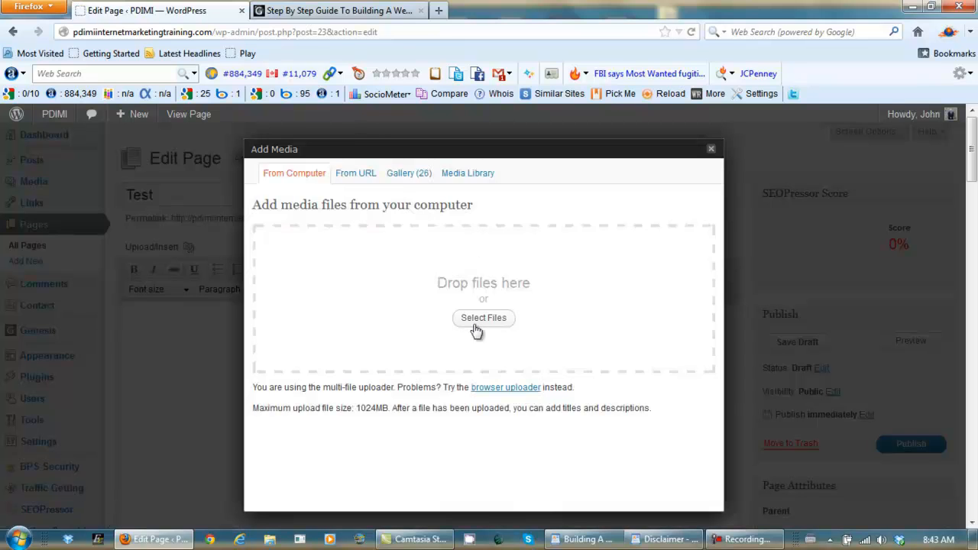
pyautogui.click(476, 327)
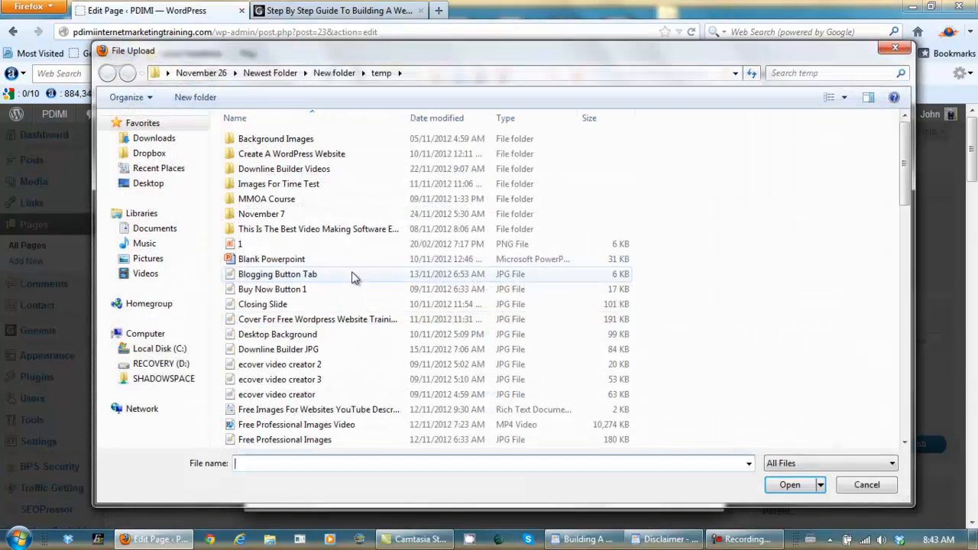
pyautogui.click(143, 185)
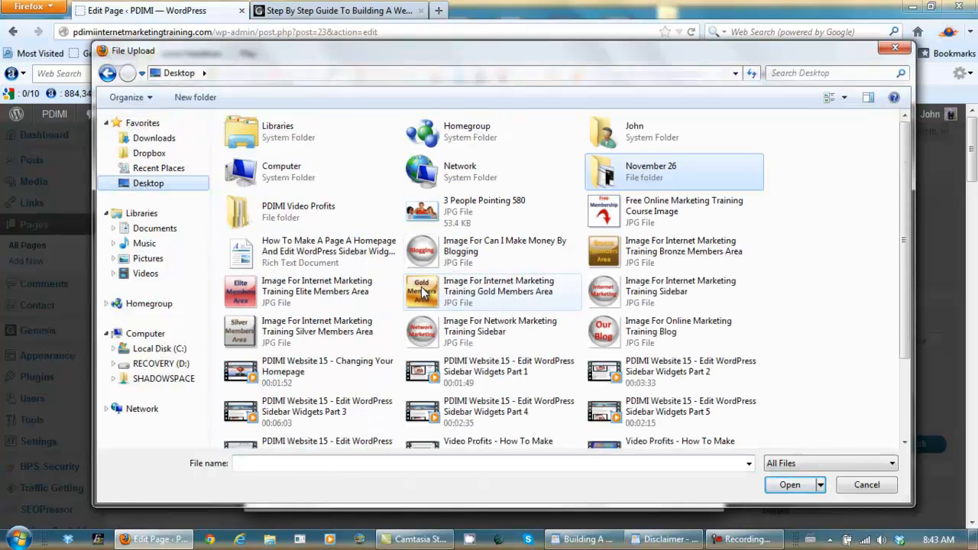
pyautogui.click(603, 253)
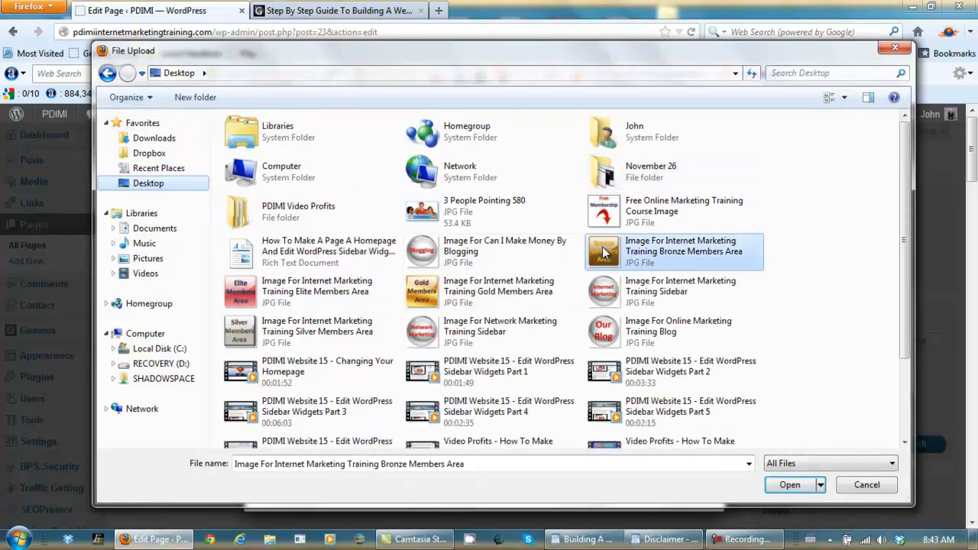
pyautogui.click(790, 486)
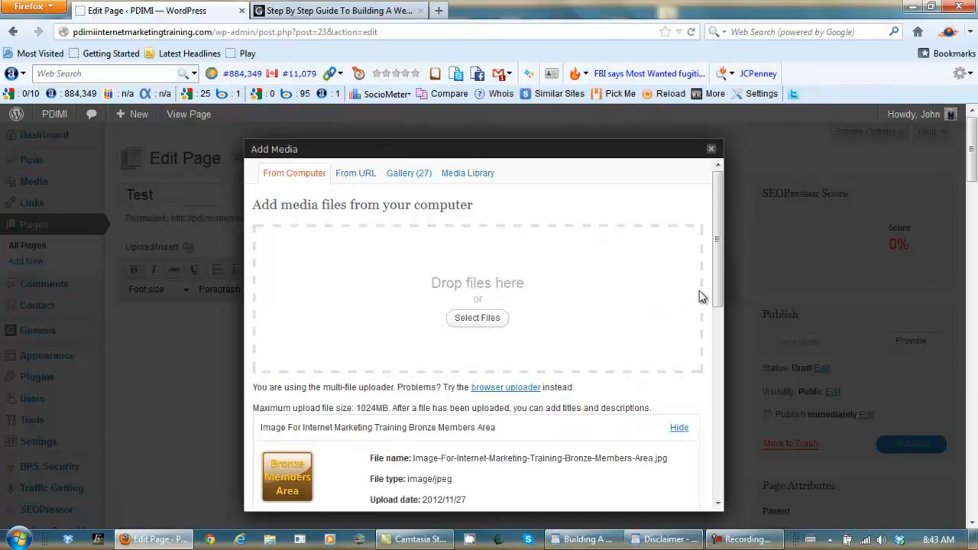
# Copy the Bronze image's title into its alternate text.
pyautogui.moveTo(718, 227); pyautogui.dragTo(717, 378)
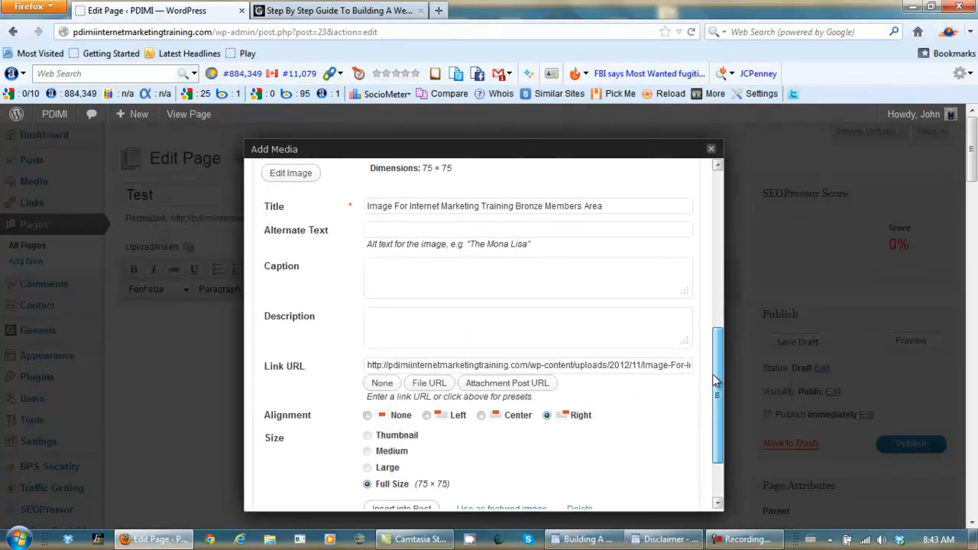
pyautogui.moveTo(613, 219); pyautogui.dragTo(358, 220)
pyautogui.hotkey('ctrl', 'c')
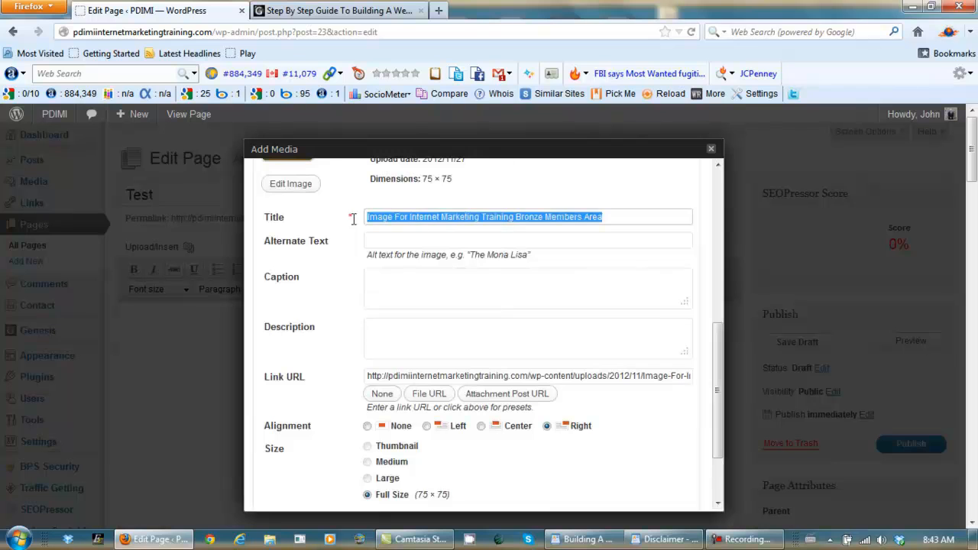
pyautogui.click(463, 240)
pyautogui.hotkey('ctrl', 'v')
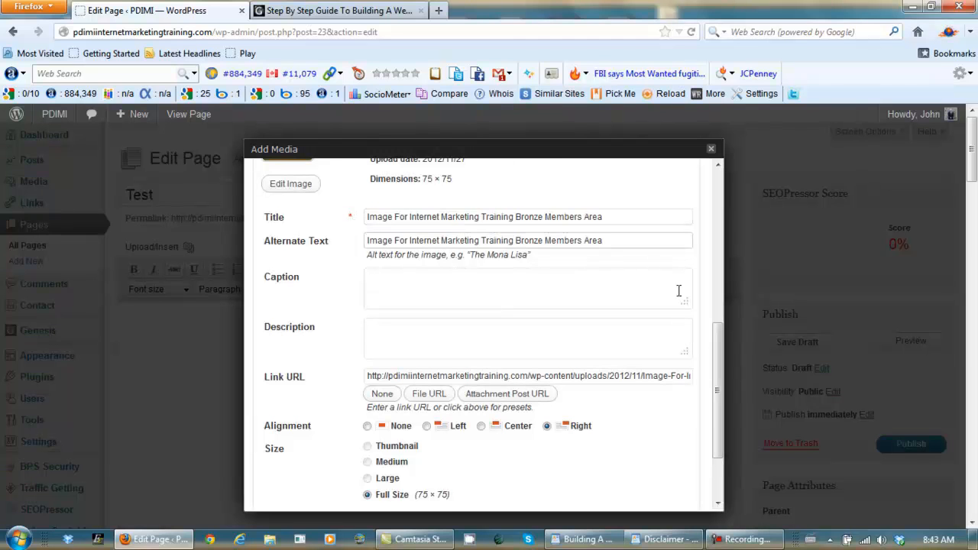
# Set the Bronze image's alignment to None and insert it into the page in place of the first placeholder.
pyautogui.scroll(-2, 716, 351)
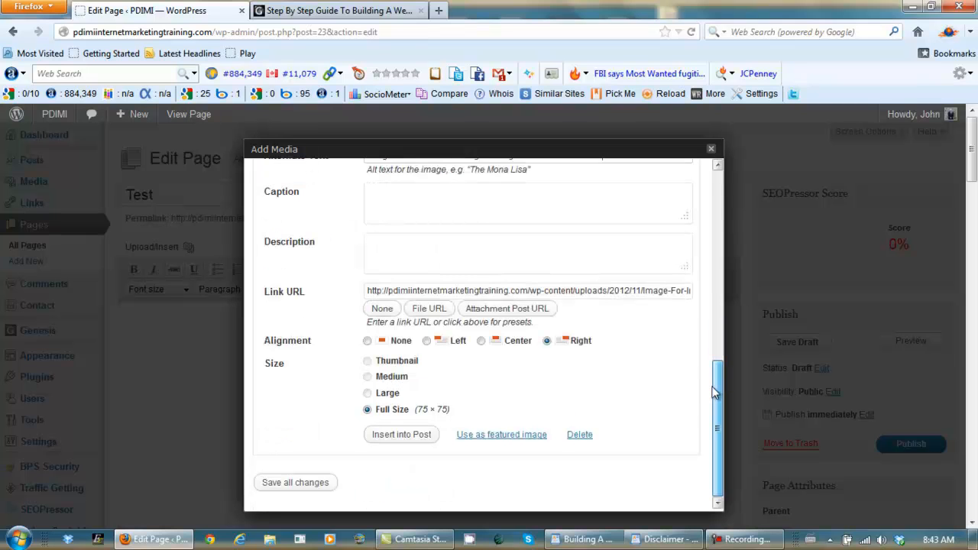
pyautogui.click(367, 341)
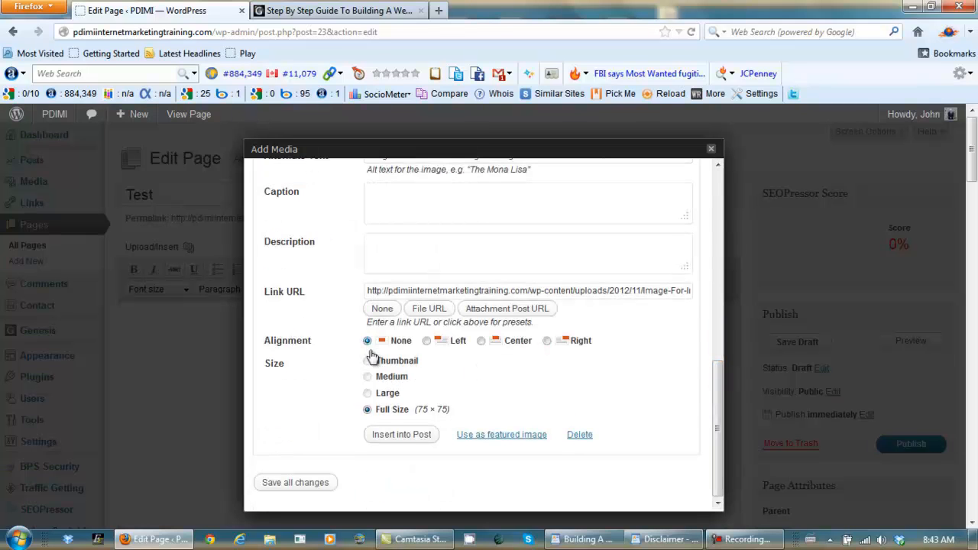
pyautogui.click(401, 434)
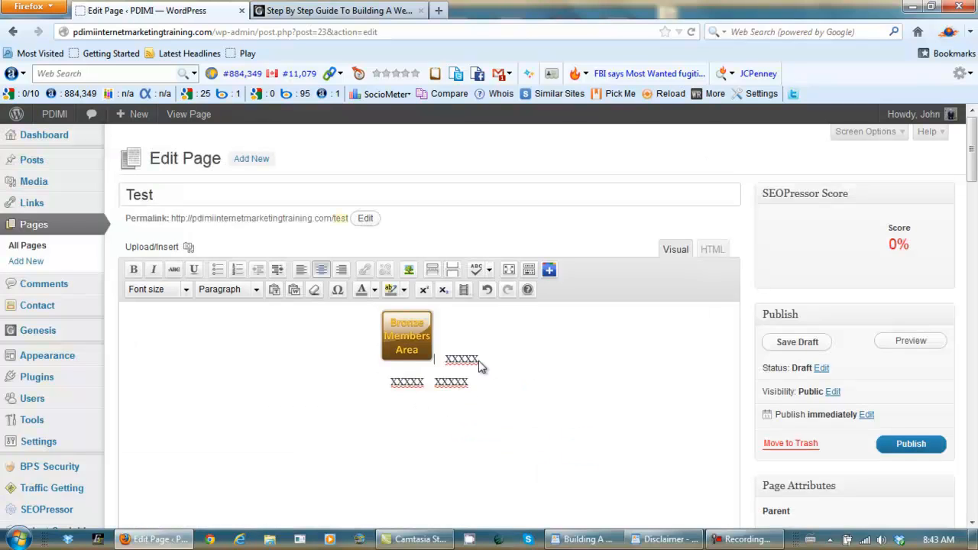
# Select the first row's remaining XXXXX placeholder and upload "Image For Internet Marketing Training Silver Members Area" from the Desktop.
pyautogui.moveTo(479, 360); pyautogui.dragTo(444, 357)
pyautogui.click(189, 249)
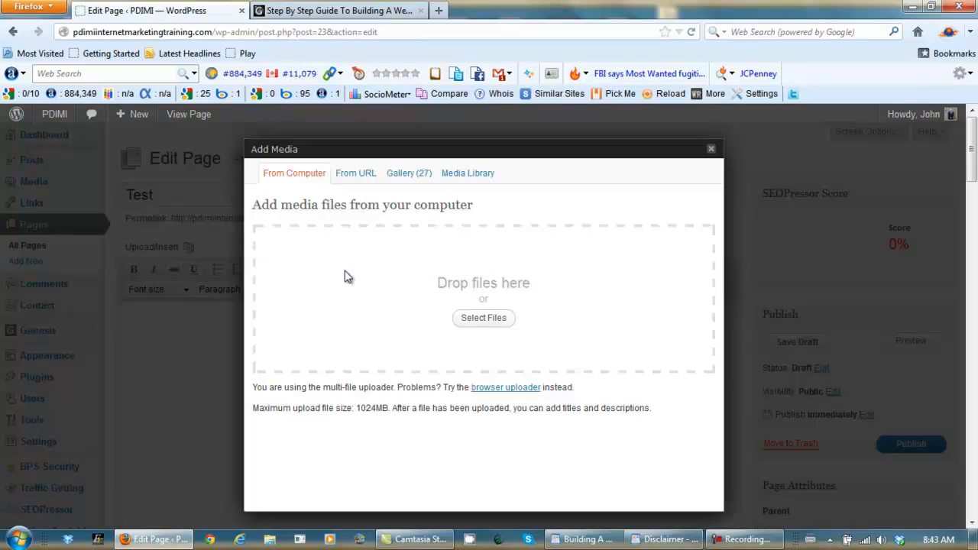
pyautogui.click(482, 315)
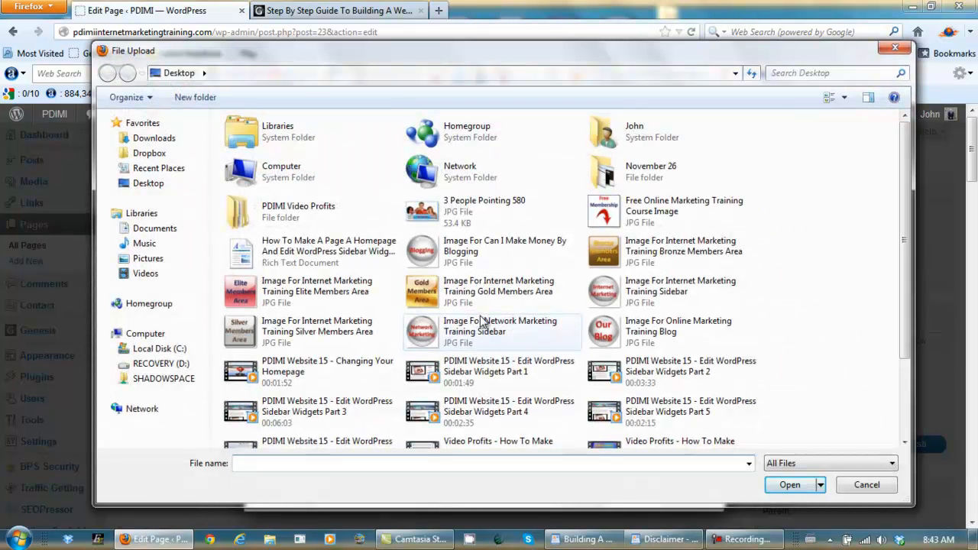
pyautogui.click(300, 336)
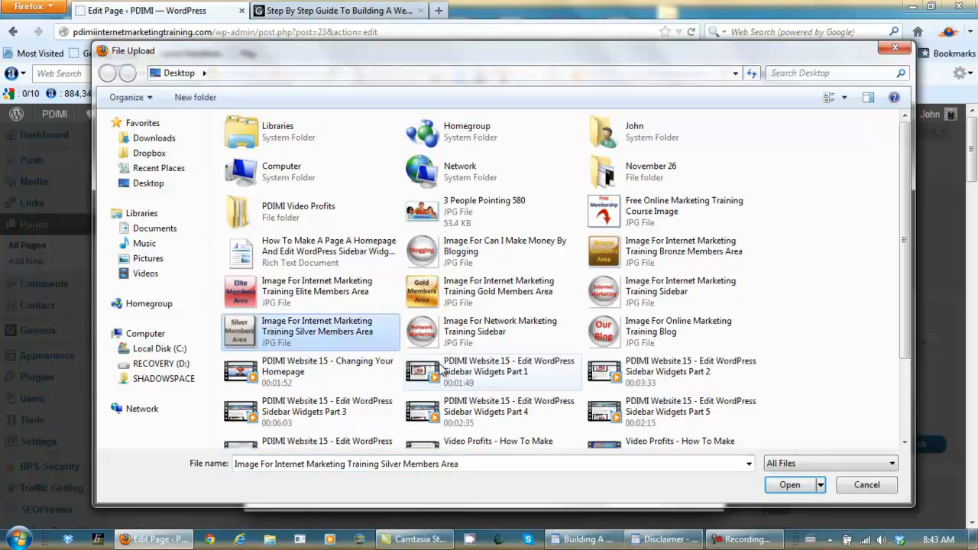
pyautogui.click(795, 483)
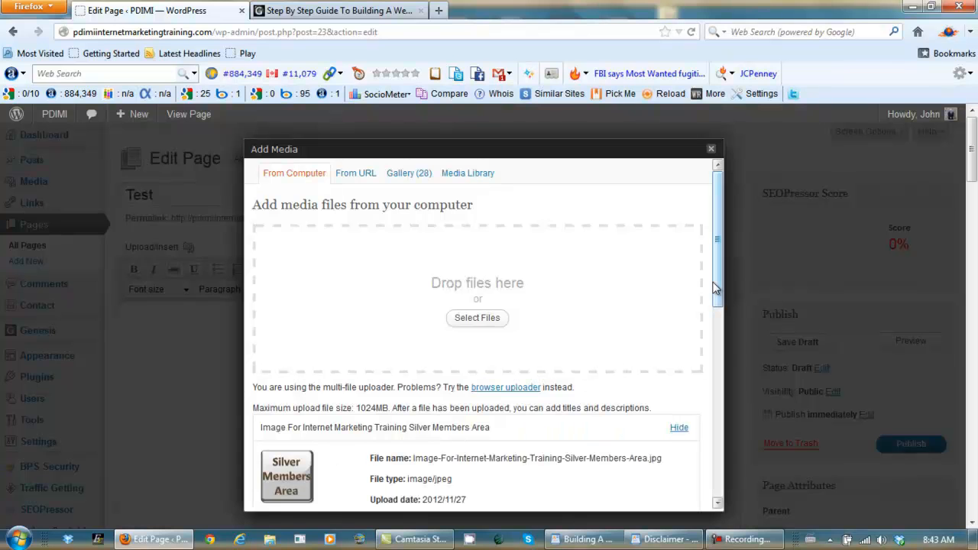
# Copy the Silver image's title into its alternate text and insert the image into the page beside the Bronze one.
pyautogui.moveTo(716, 268); pyautogui.dragTo(715, 366)
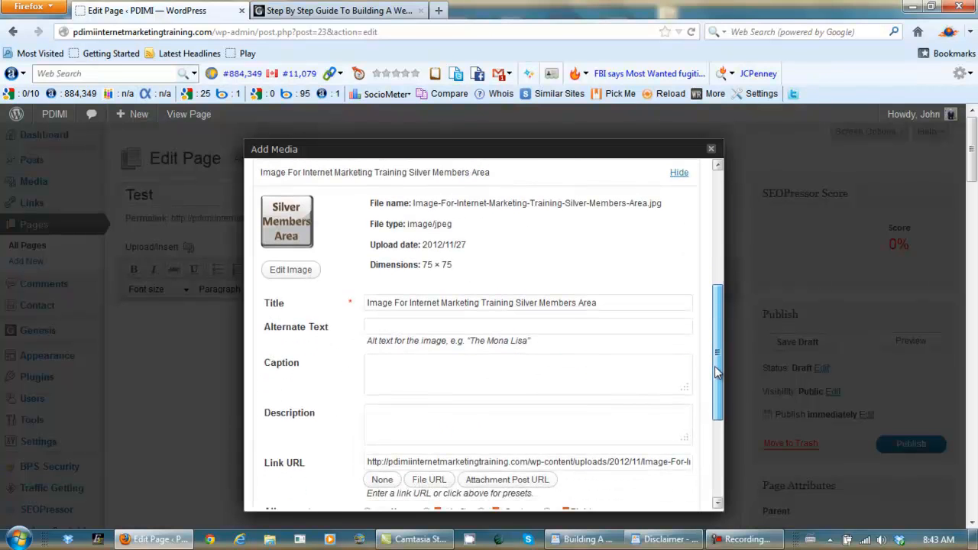
pyautogui.click(618, 301)
pyautogui.moveTo(598, 303); pyautogui.dragTo(330, 291)
pyautogui.hotkey('ctrl', 'c')
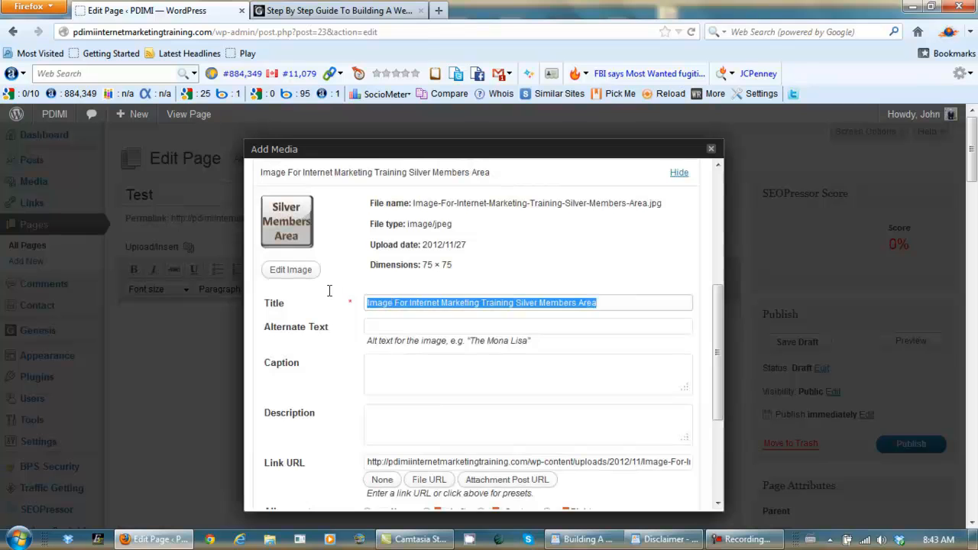
pyautogui.click(386, 328)
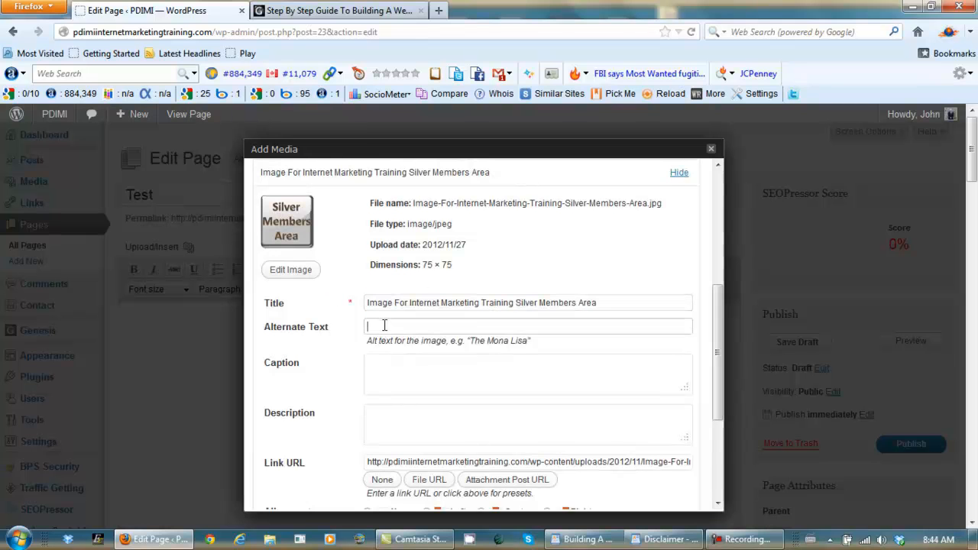
pyautogui.hotkey('ctrl', 'v')
pyautogui.moveTo(713, 392); pyautogui.dragTo(710, 447)
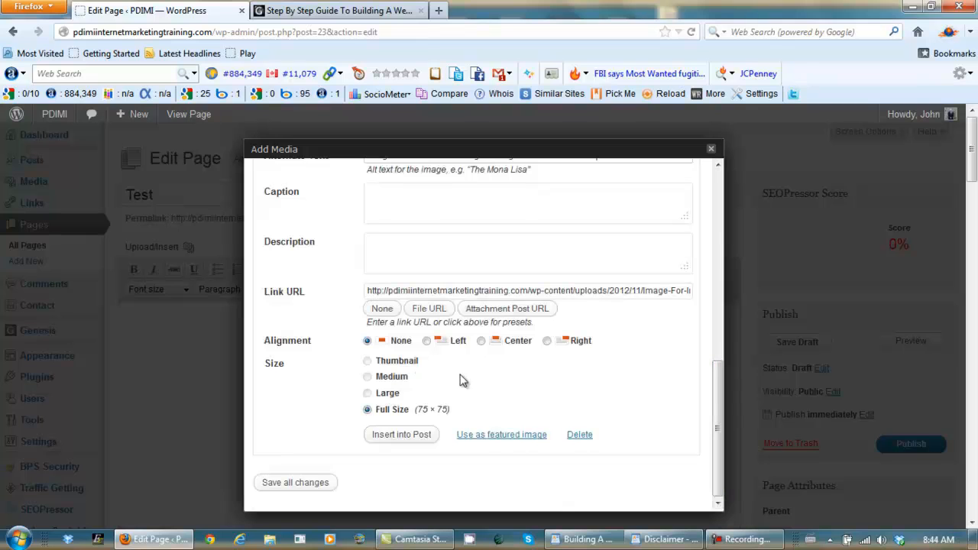
pyautogui.click(420, 437)
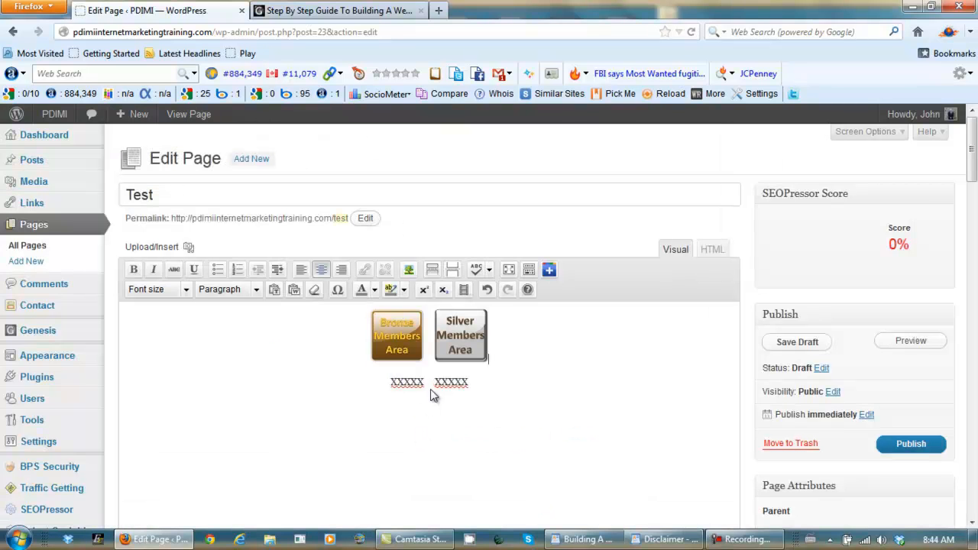
# Replace the second row's two XXXXX placeholders with the Gold and Elite Members Area images.
pyautogui.moveTo(425, 381); pyautogui.dragTo(394, 389)
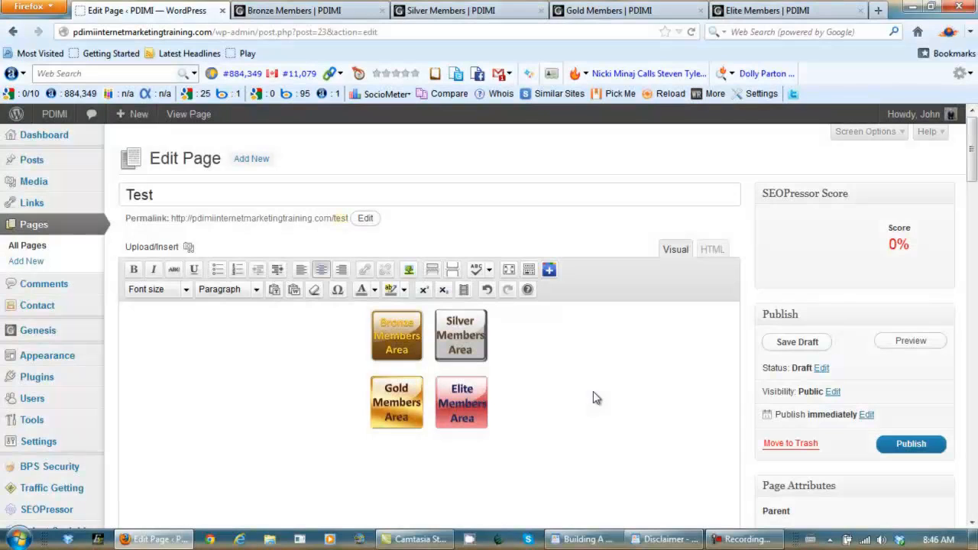
# Select the Bronze Members Area image and copy the web address of the open Bronze Members page.
pyautogui.click(395, 341)
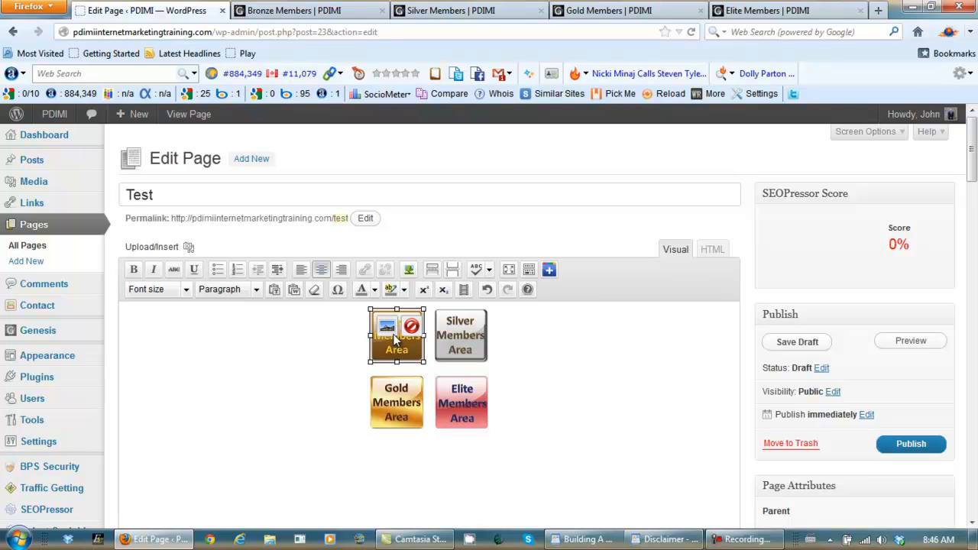
pyautogui.click(310, 11)
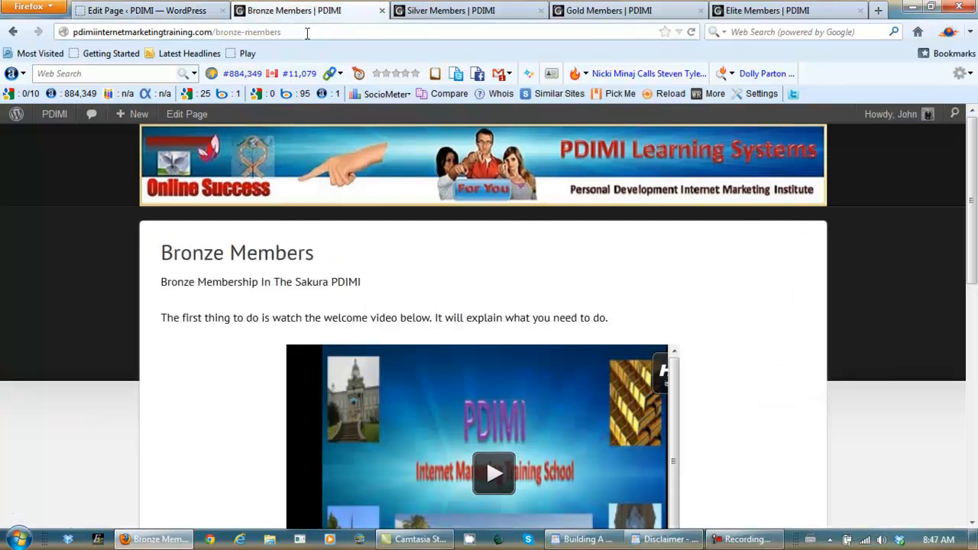
pyautogui.click(307, 33)
pyautogui.hotkey('ctrl', 'c')
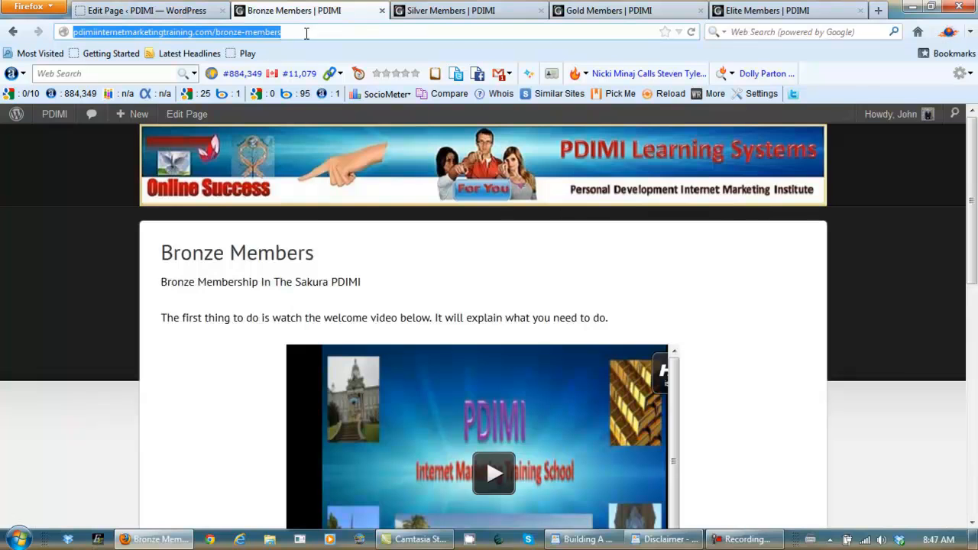
pyautogui.click(382, 11)
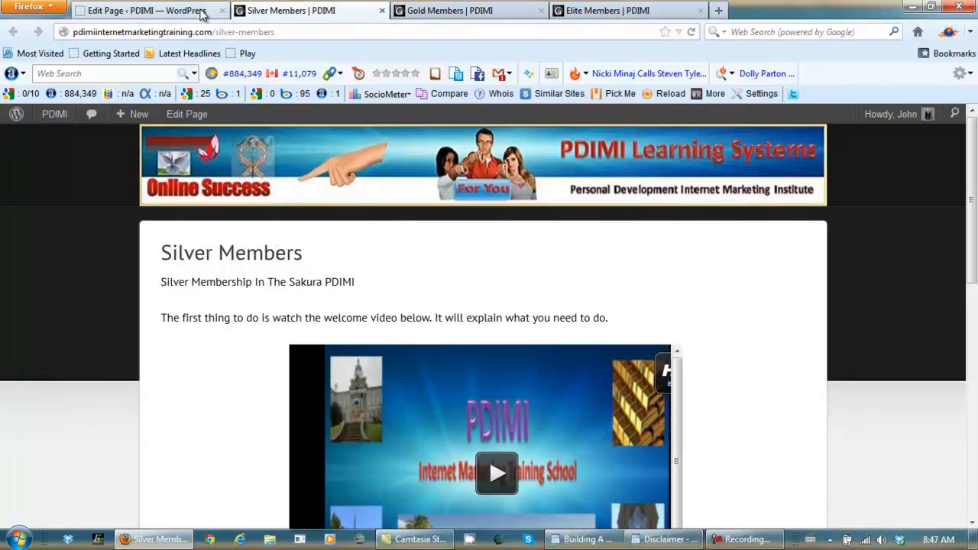
pyautogui.click(203, 11)
pyautogui.click(365, 273)
pyautogui.hotkey('ctrl', 'v')
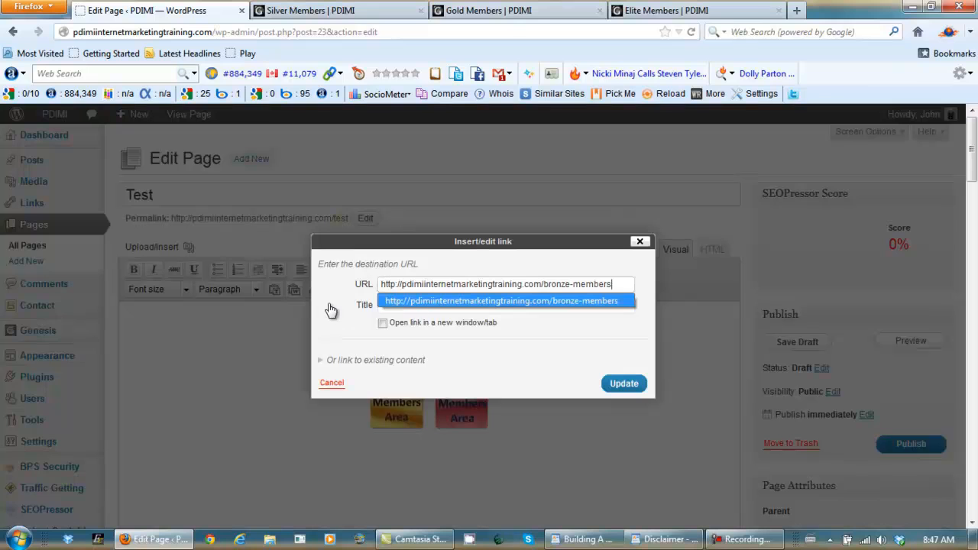
pyautogui.click(390, 304)
# Title the Bronze link "Image Of PDIMI Internet Marketing Training Bronze Members Area", make it open in a new window, and update it.
pyautogui.click(399, 304)
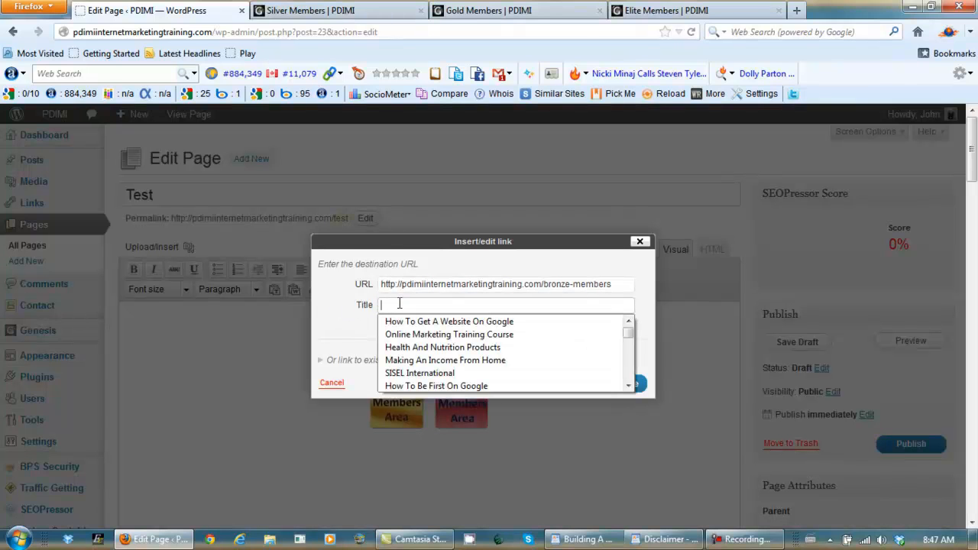
pyautogui.write('PDIMI')
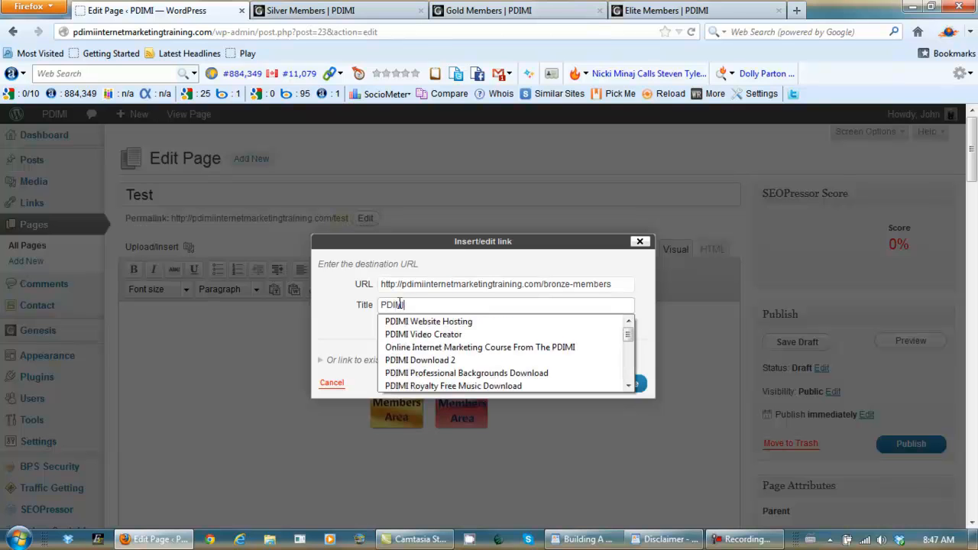
pyautogui.write(' I')
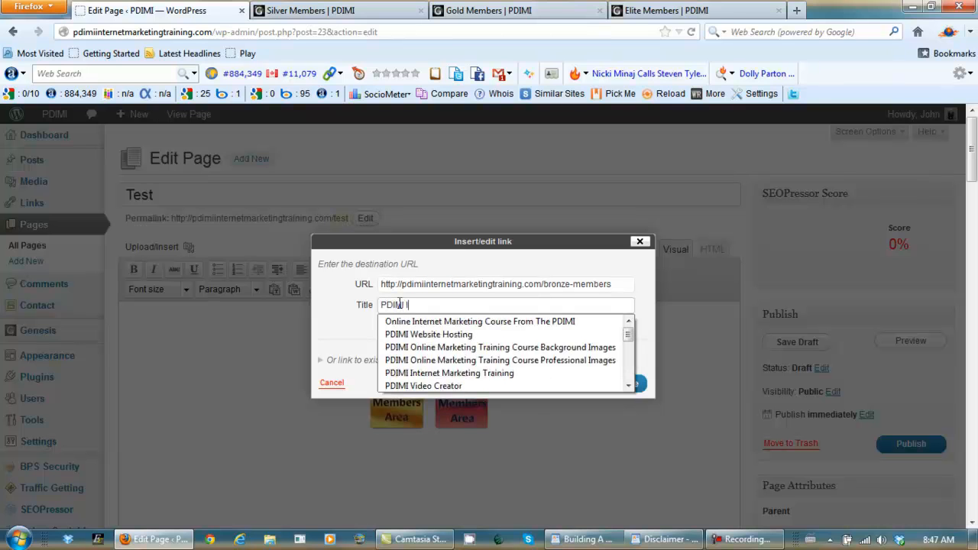
pyautogui.write('nternet Marketing T')
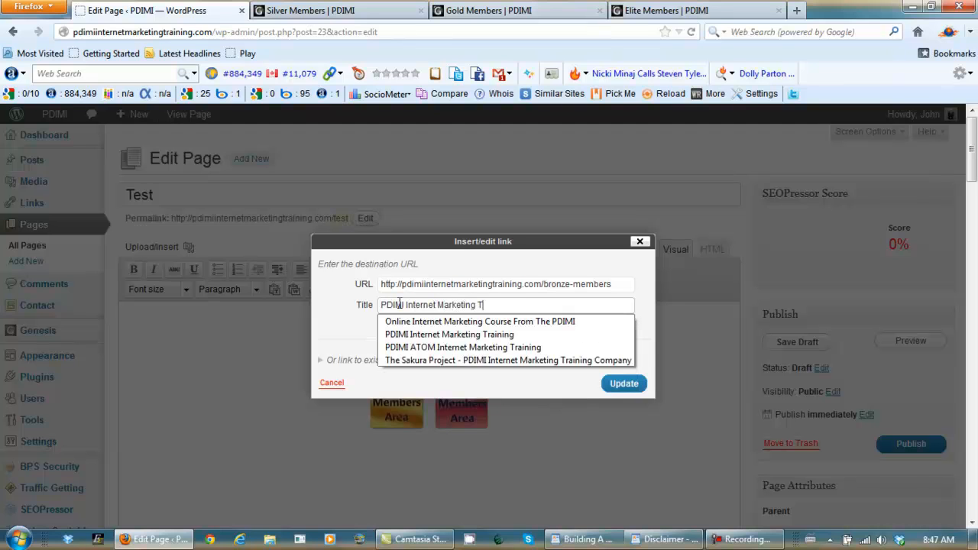
pyautogui.write('raining B')
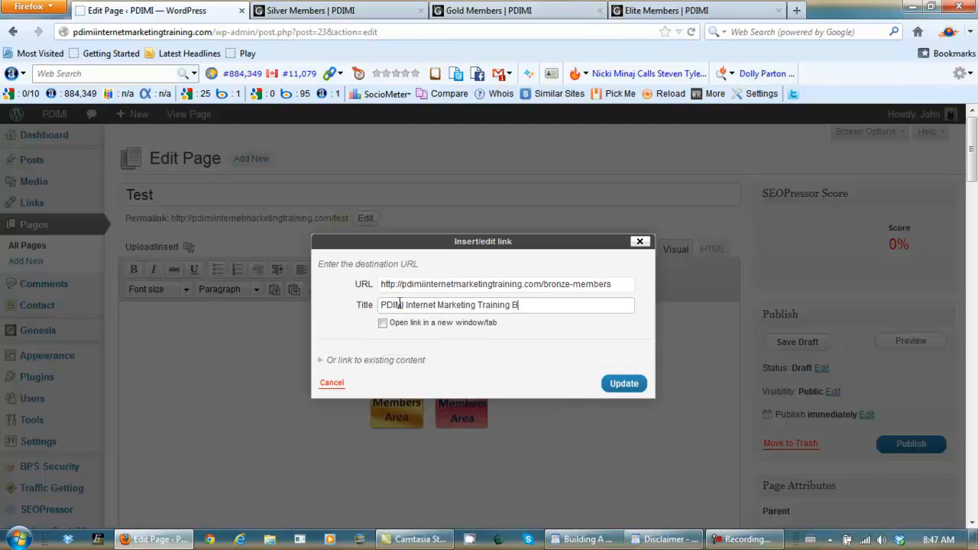
pyautogui.write('ronze members')
pyautogui.hotkey('ctrl', 'a')
pyautogui.write('Image Of PDIMI Internet Marketing Training Bronze Members Area')
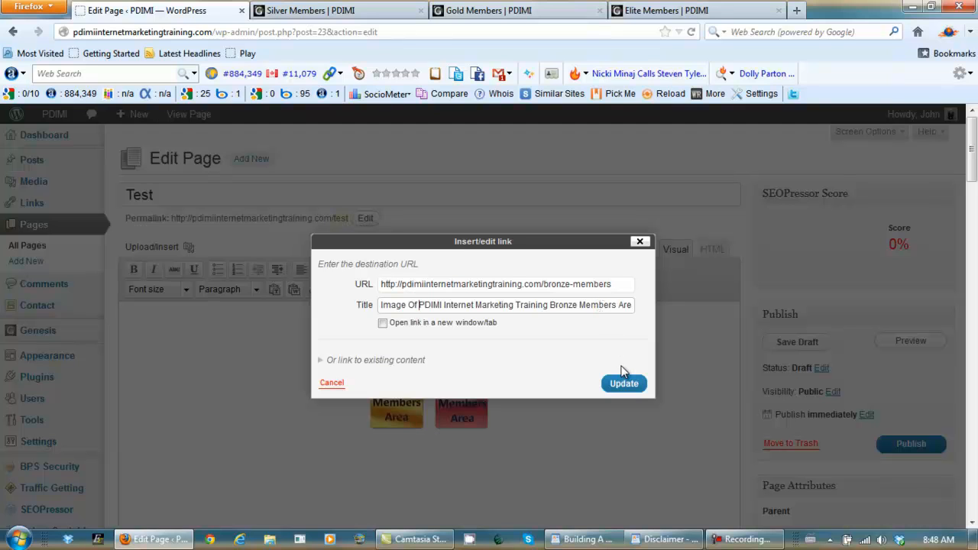
pyautogui.click(383, 323)
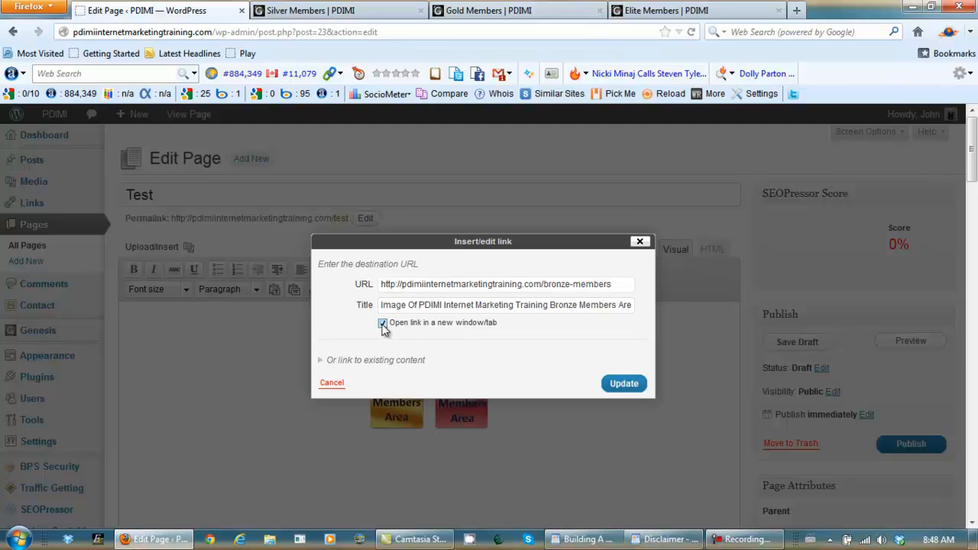
pyautogui.click(618, 386)
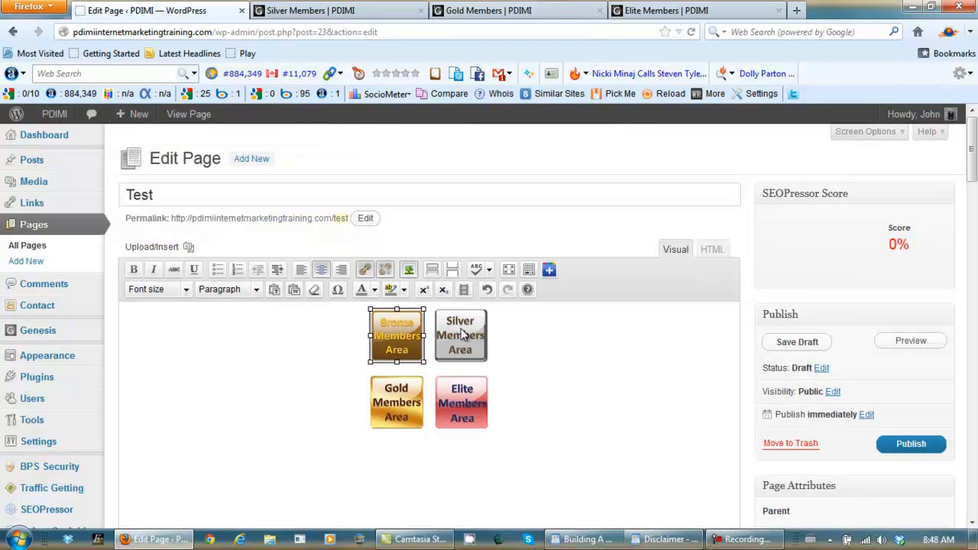
# Select the Silver Members Area image, copy the web address of the open Silver Members page, and close that page.
pyautogui.click(462, 334)
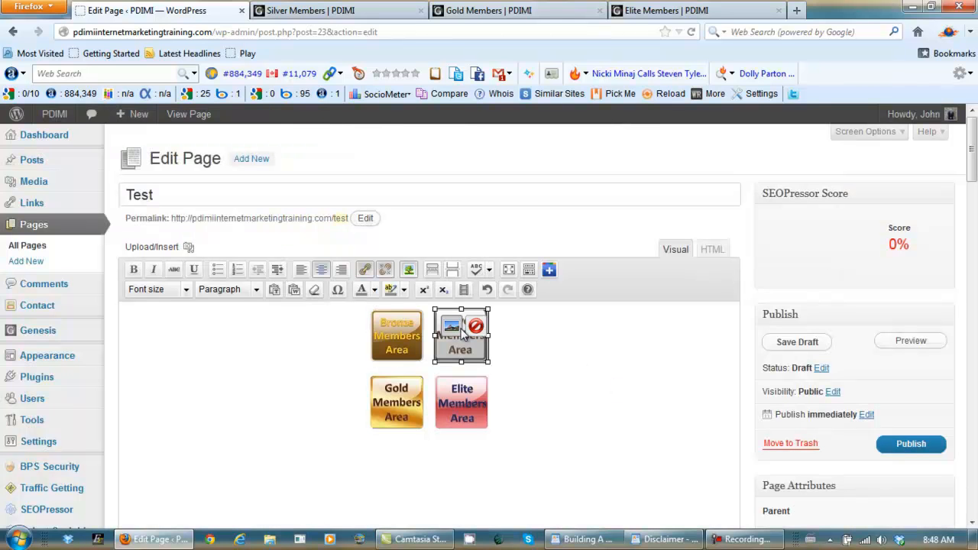
pyautogui.click(314, 10)
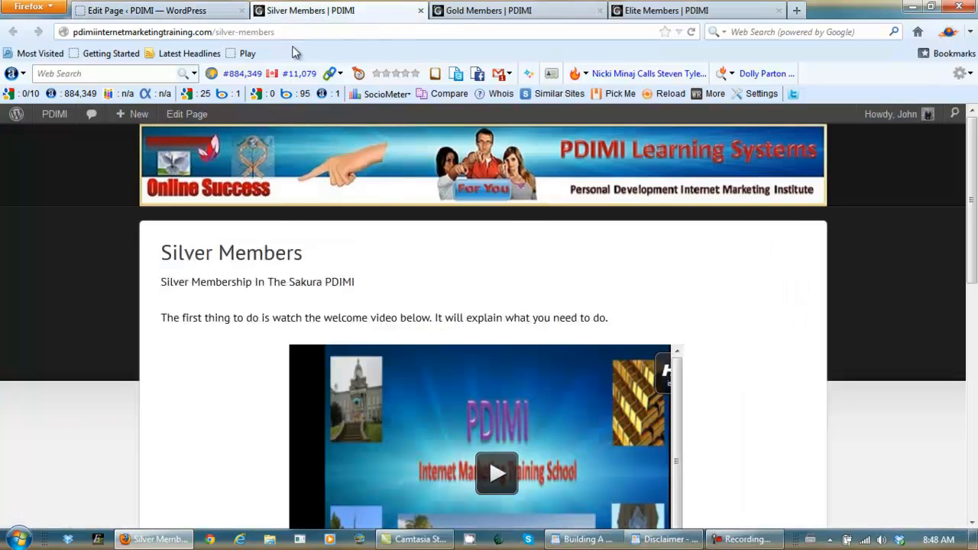
pyautogui.click(294, 35)
pyautogui.hotkey('ctrl', 'c')
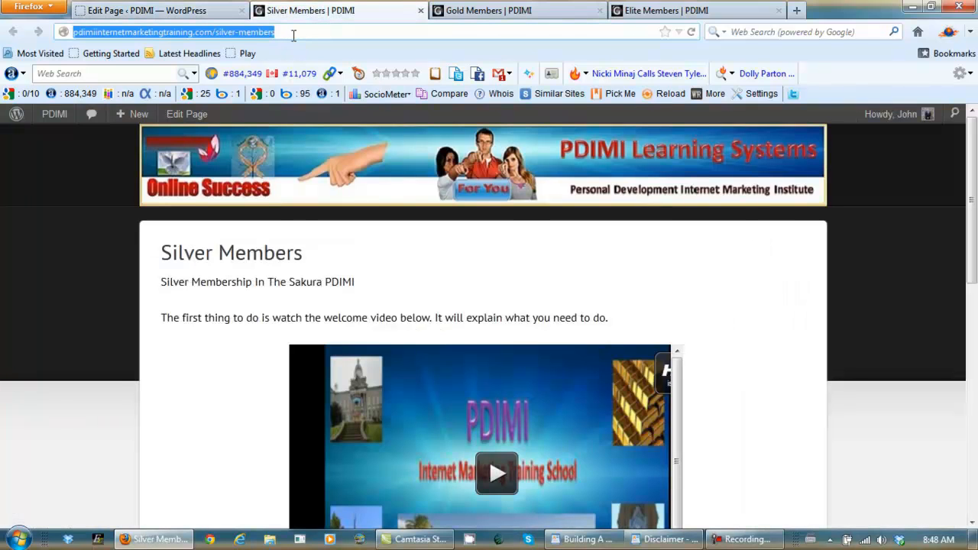
pyautogui.click(420, 11)
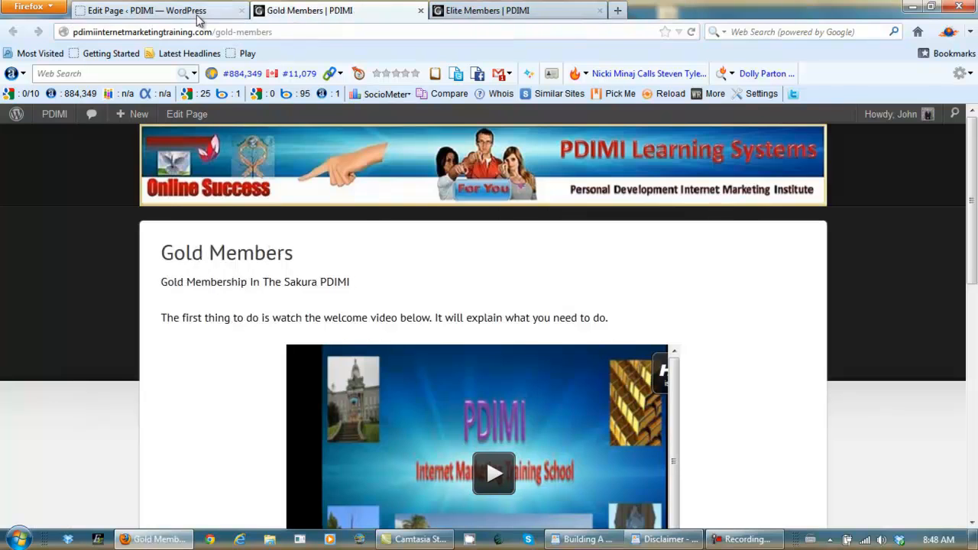
# Link the Silver image to the copied silver-members address with the title "Image For PDIMI Internet Marketing Training Silver Members Area".
pyautogui.click(200, 14)
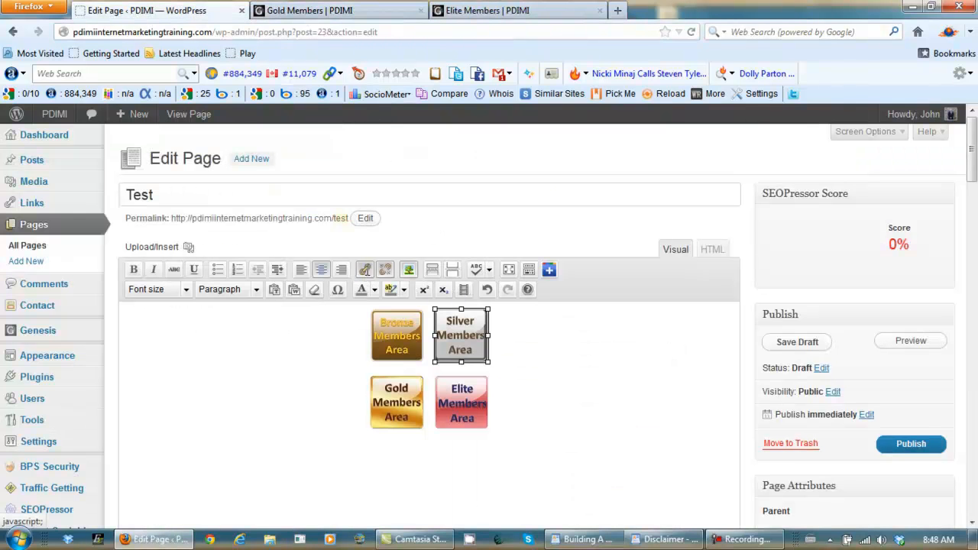
pyautogui.click(365, 269)
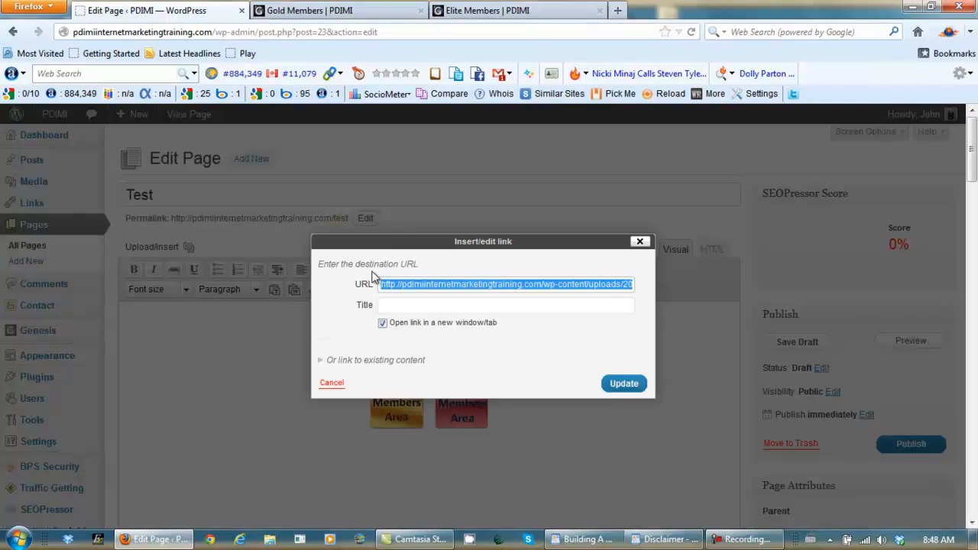
pyautogui.hotkey('ctrl', 'v')
pyautogui.click(404, 303)
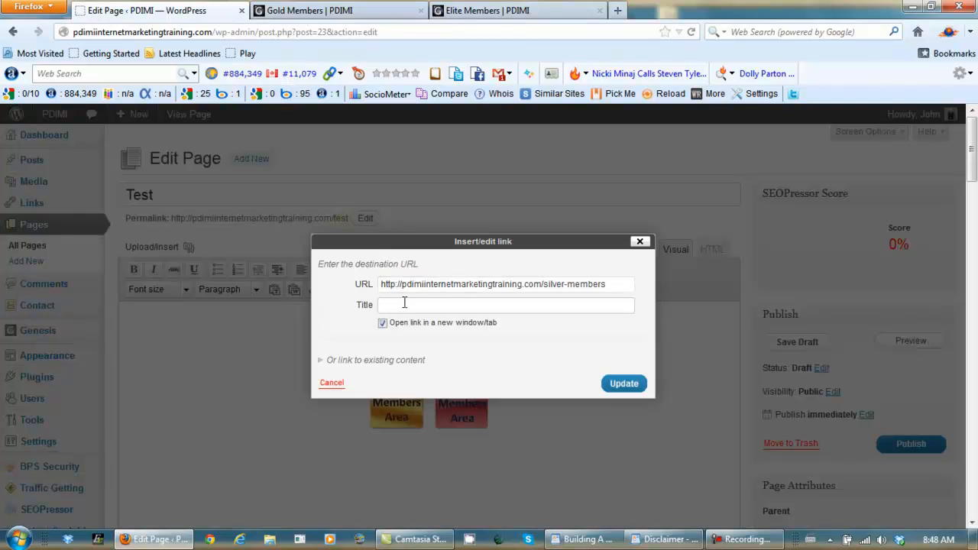
pyautogui.click(406, 304)
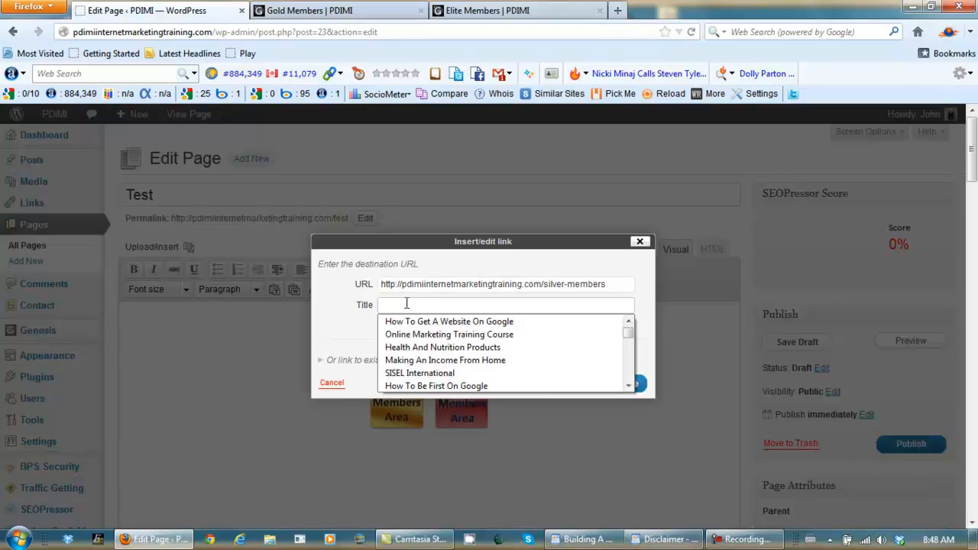
pyautogui.hotkey('ctrl', 'v')
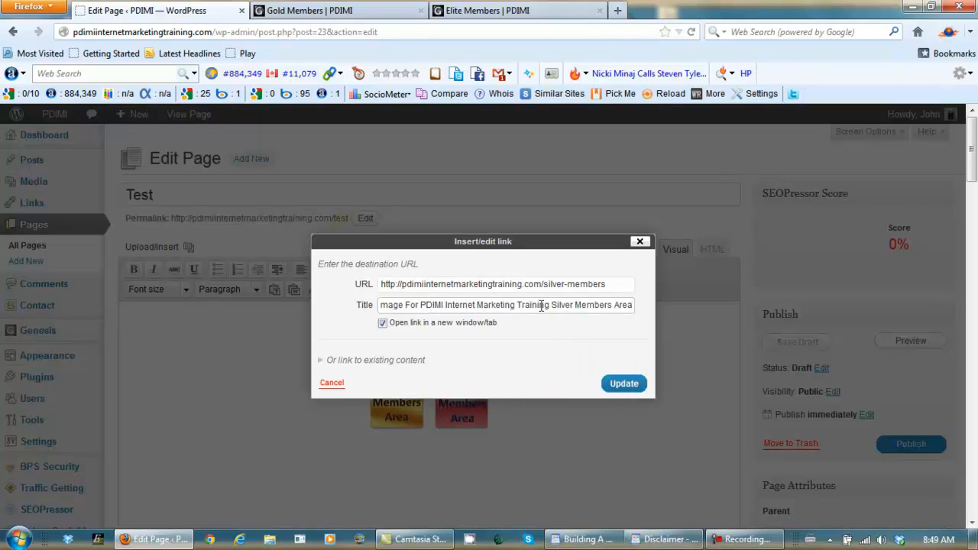
pyautogui.click(614, 385)
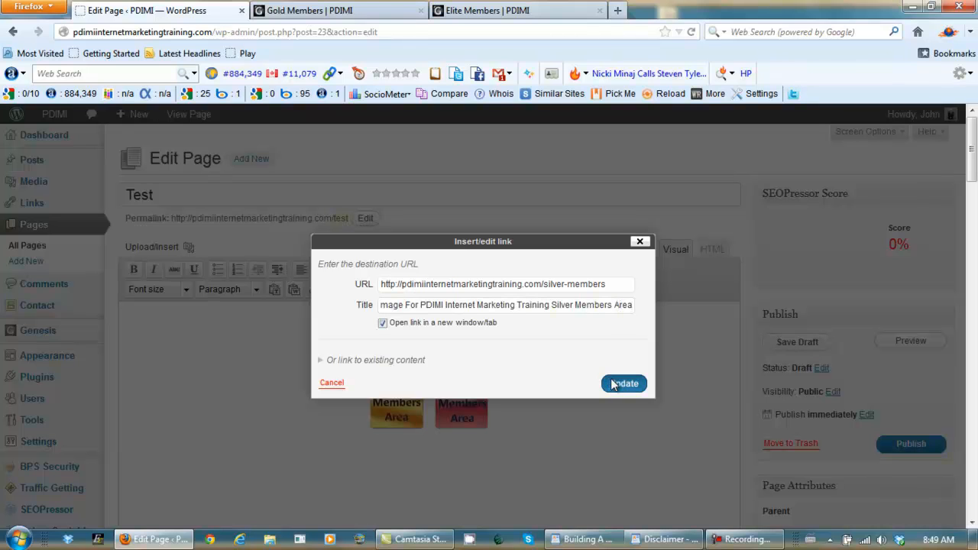
pyautogui.click(621, 383)
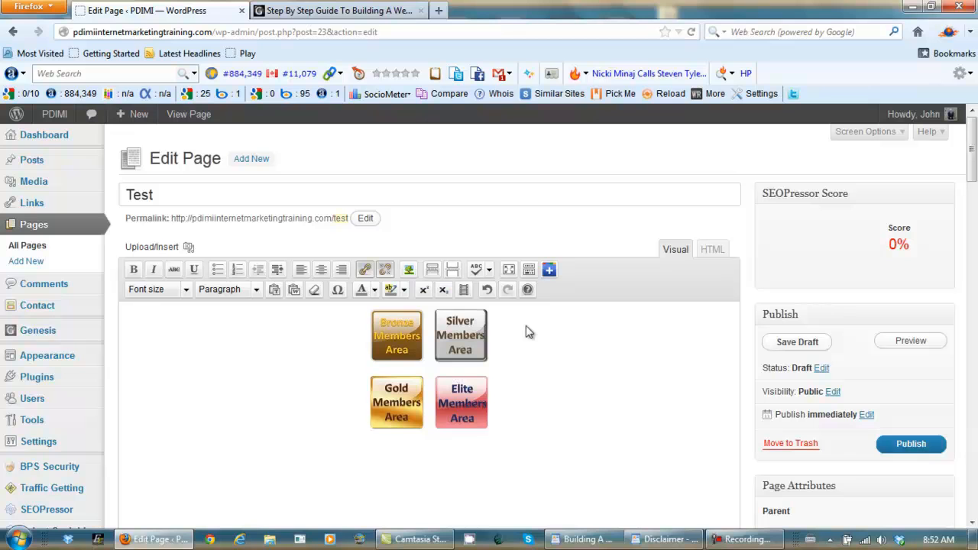
# Copy the Test page's entire HTML code for the four members area buttons and save the draft.
pyautogui.click(712, 252)
pyautogui.moveTo(727, 328); pyautogui.dragTo(718, 424)
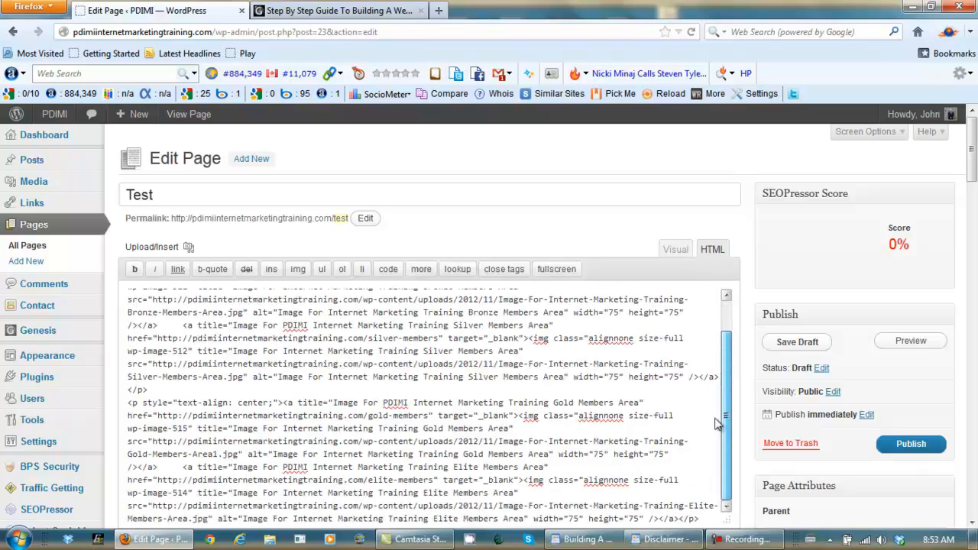
pyautogui.rightClick(437, 326)
pyautogui.click(475, 426)
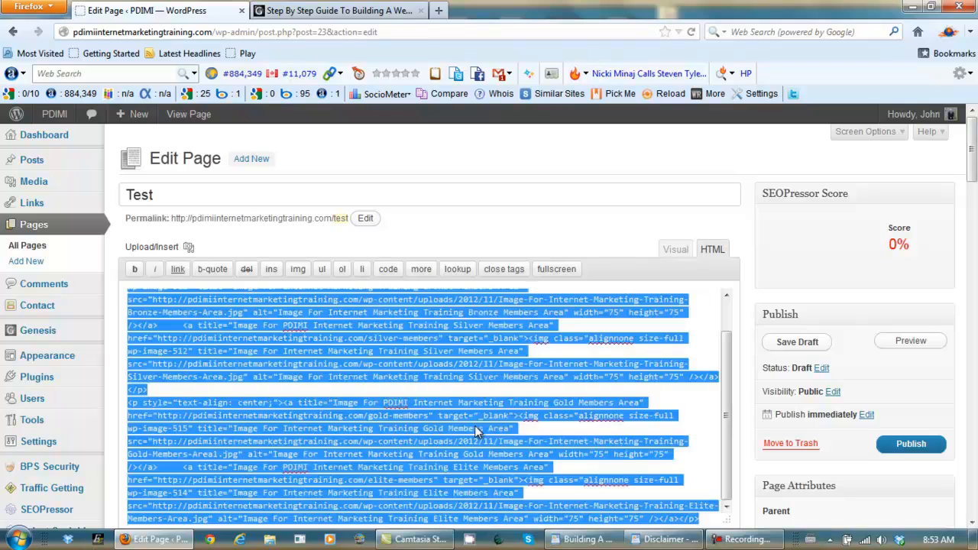
pyautogui.rightClick(451, 350)
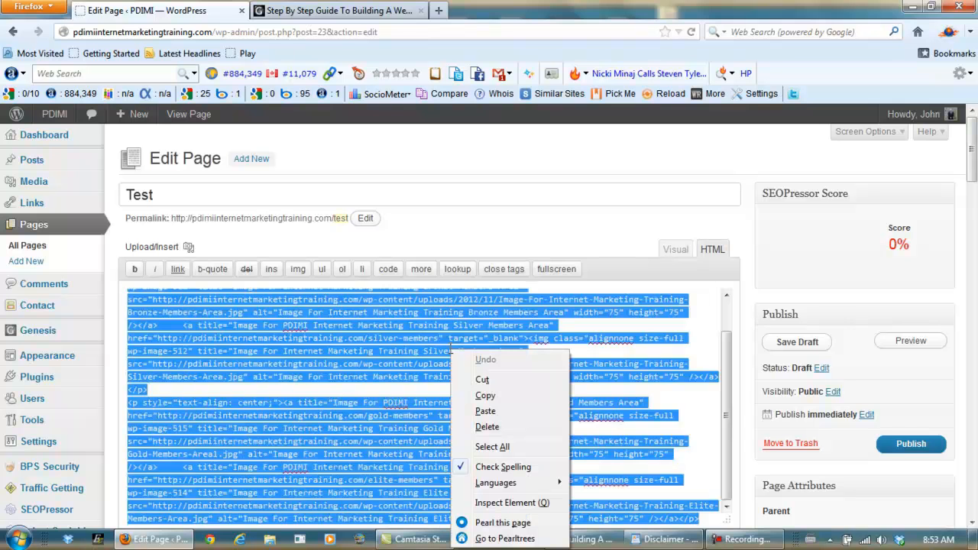
pyautogui.click(483, 397)
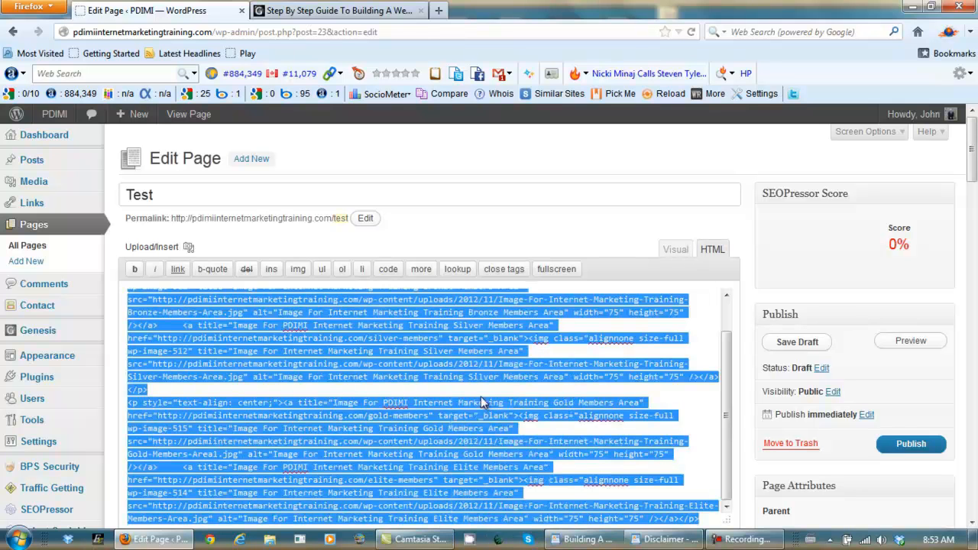
pyautogui.click(783, 347)
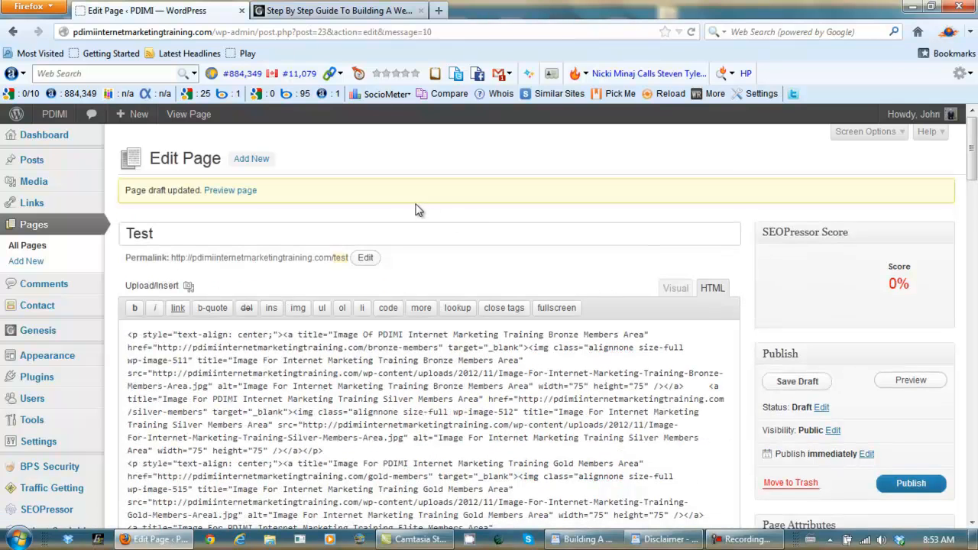
# Open the Text widget in the Primary Sidebar for editing.
pyautogui.moveTo(30, 358)
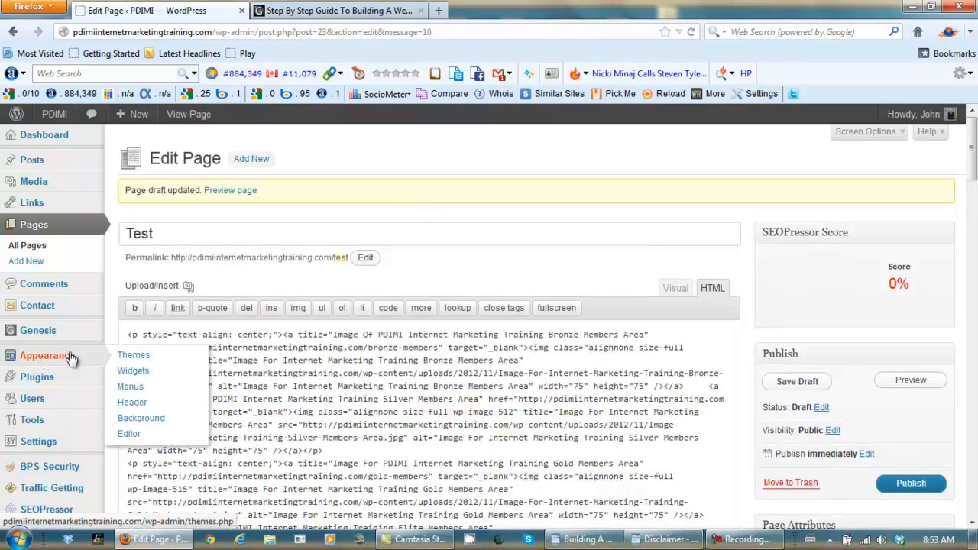
pyautogui.click(124, 371)
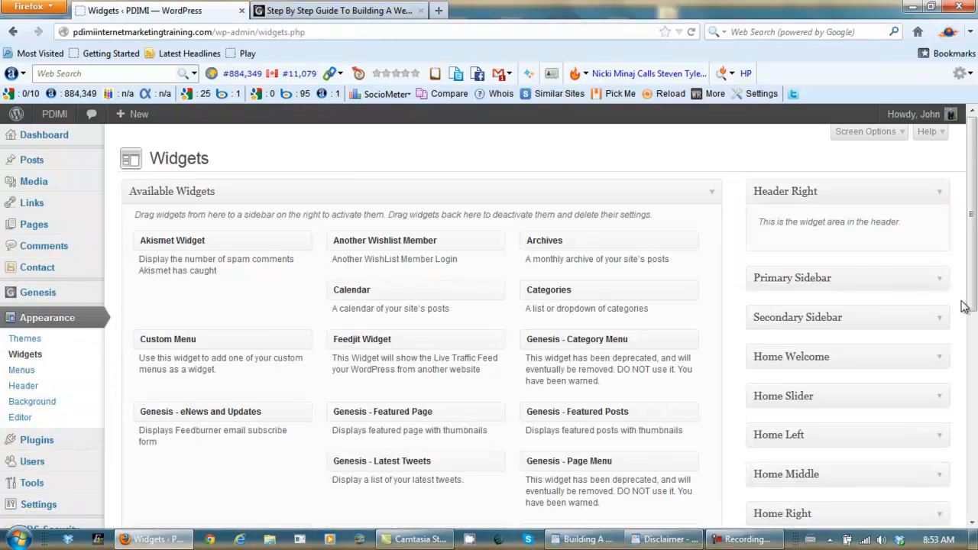
pyautogui.click(940, 280)
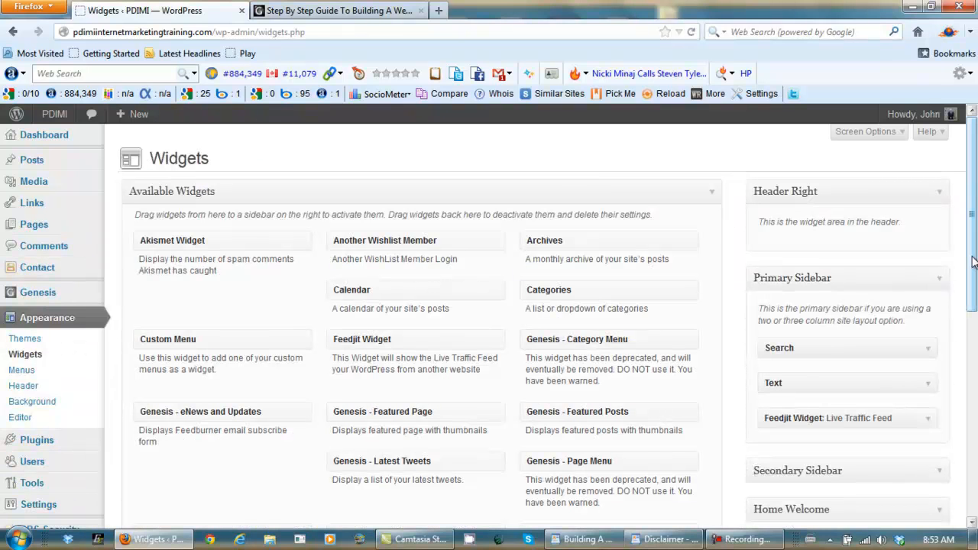
pyautogui.scroll(-2, 972, 290)
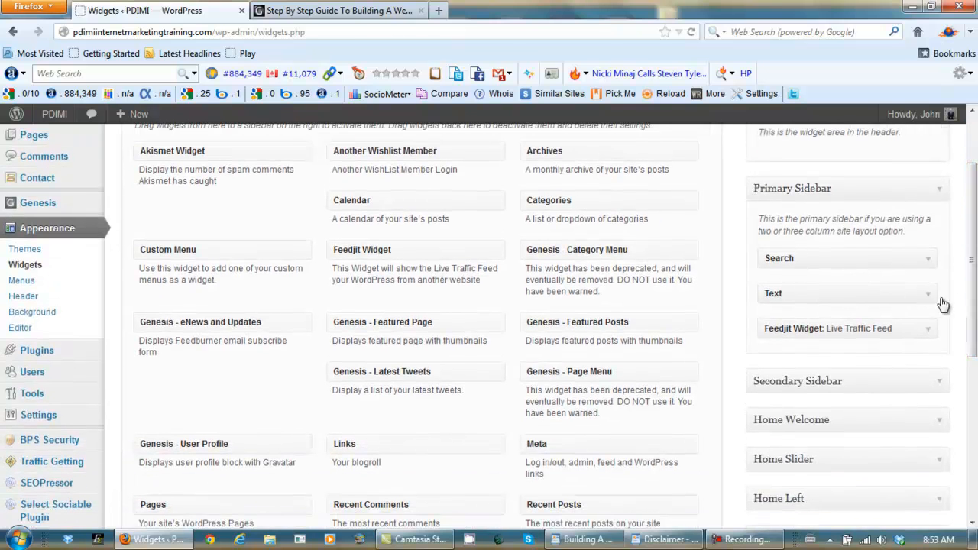
pyautogui.click(930, 300)
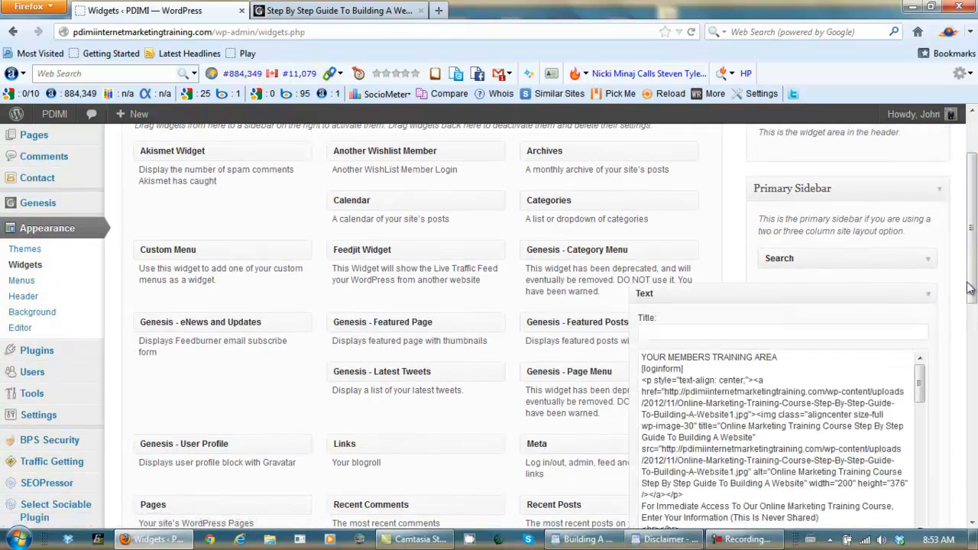
pyautogui.scroll(-2, 975, 295)
pyautogui.moveTo(975, 315); pyautogui.dragTo(975, 323)
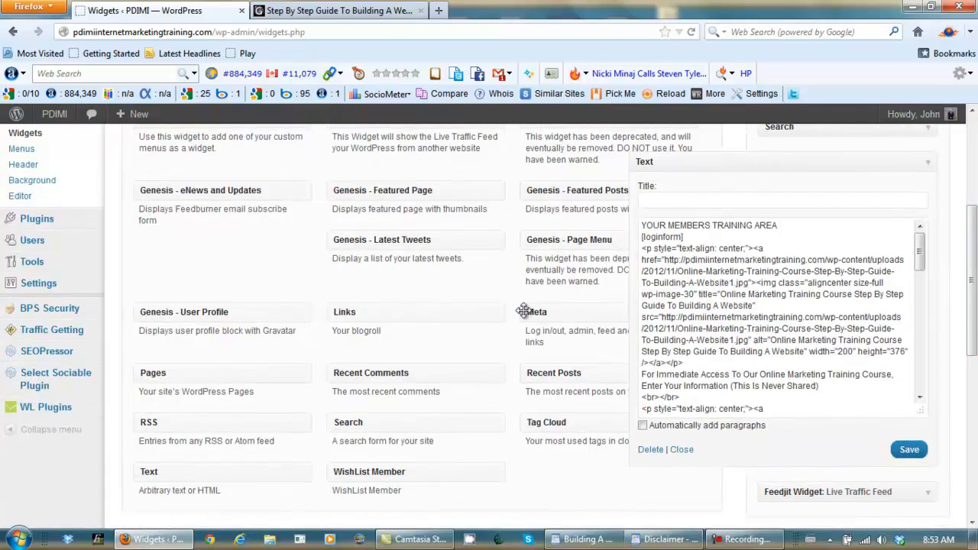
# Examine the live home page's sidebar around the sign-up form and round buttons, and return to the widget settings.
pyautogui.click(388, 14)
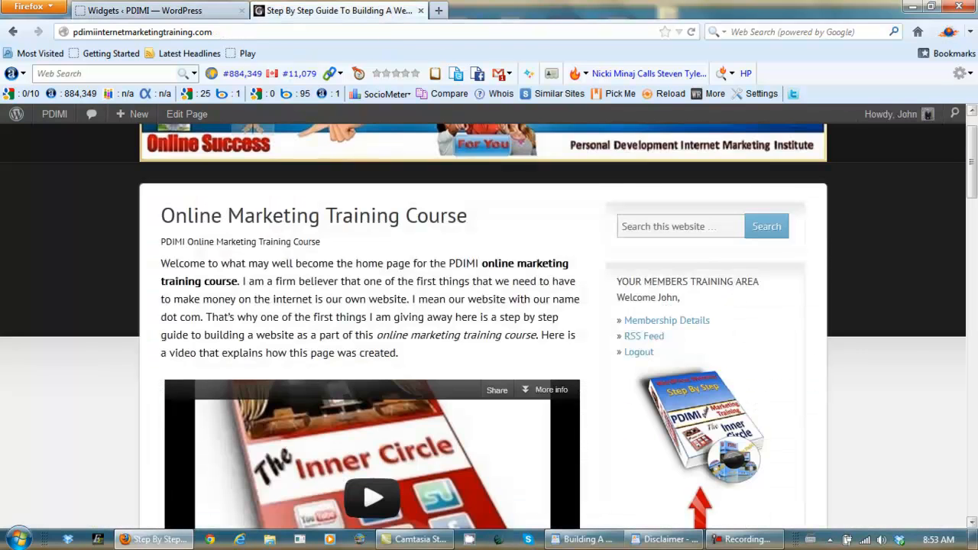
pyautogui.moveTo(972, 164); pyautogui.dragTo(973, 299)
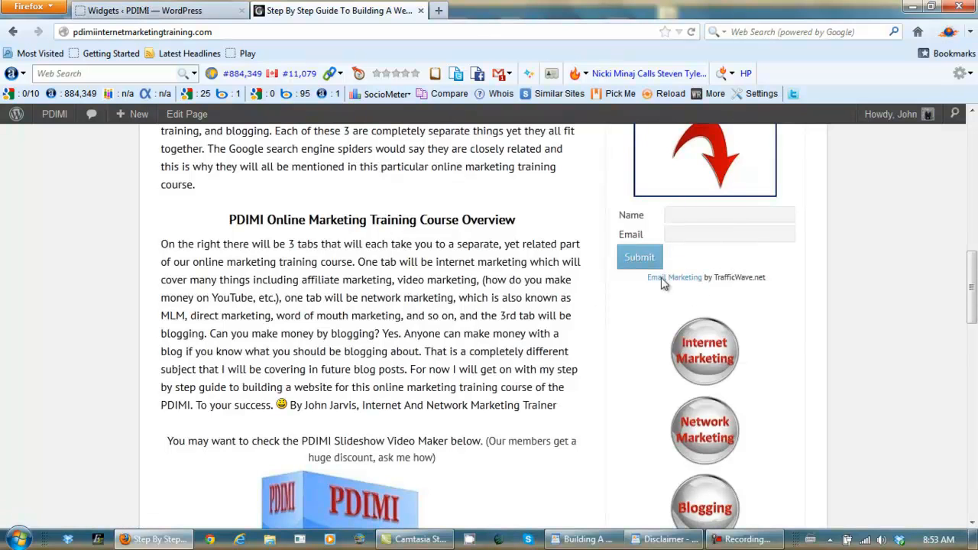
pyautogui.click(207, 13)
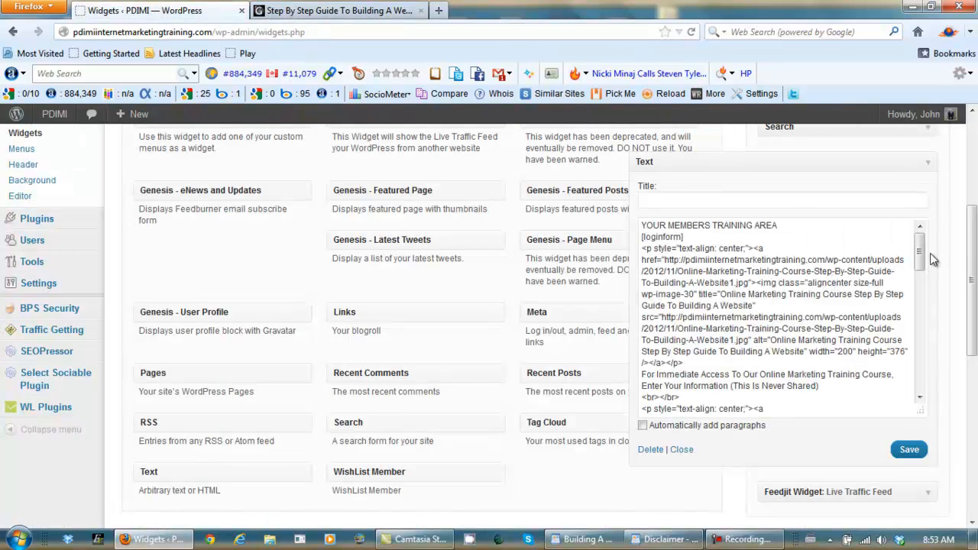
# Paste the members area buttons' code below the sign-up form script in the Text widget, add a <br></br> line after it, and save.
pyautogui.moveTo(920, 258); pyautogui.dragTo(920, 298)
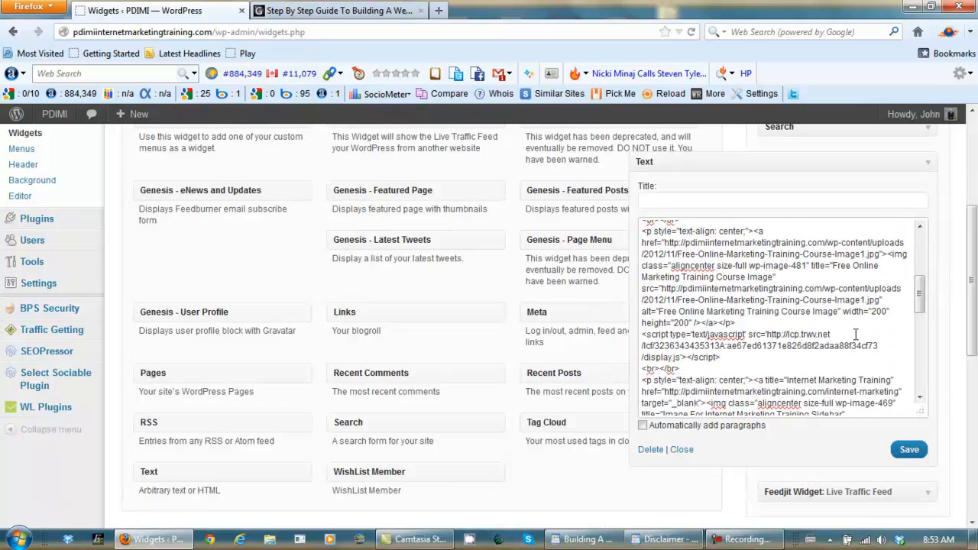
pyautogui.click(687, 370)
pyautogui.press('Return')
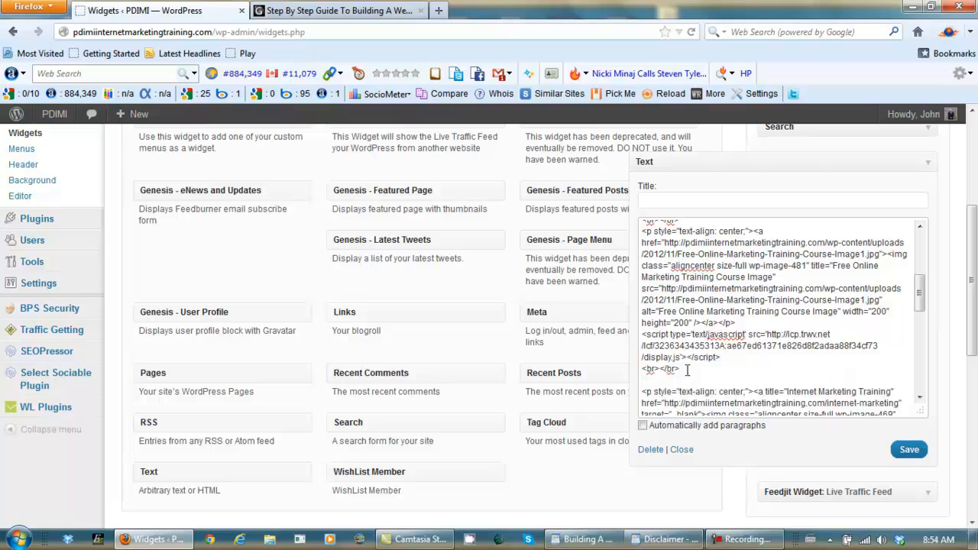
pyautogui.hotkey('ctrl', 'v')
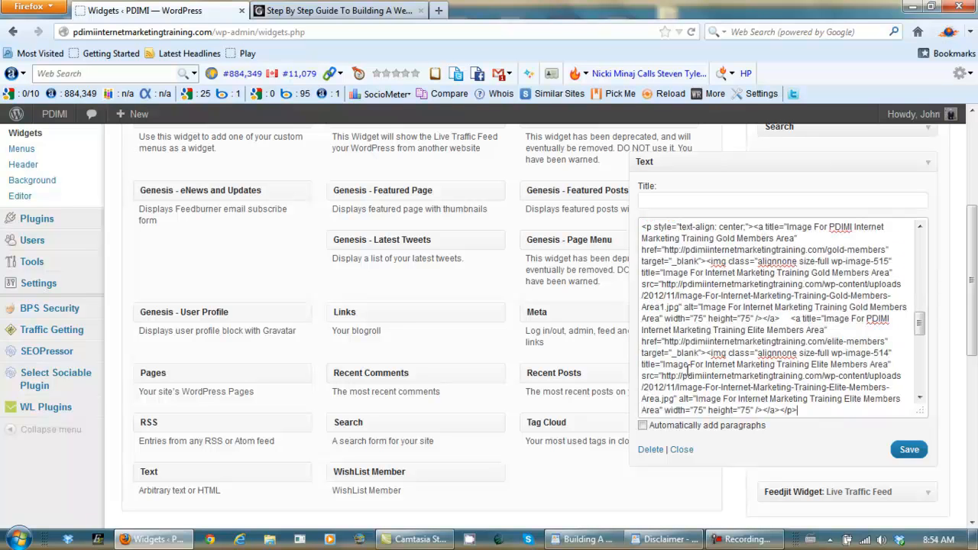
pyautogui.press('Return')
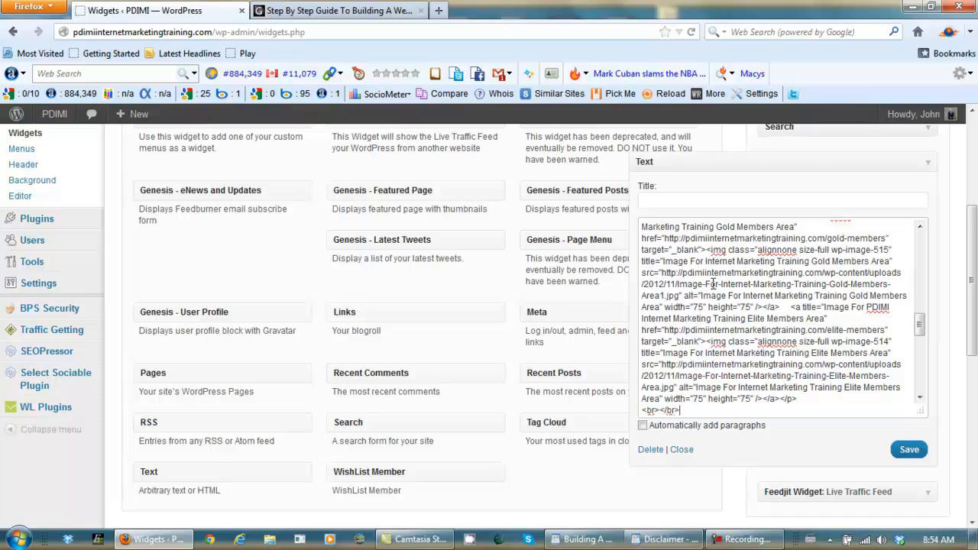
pyautogui.click(904, 453)
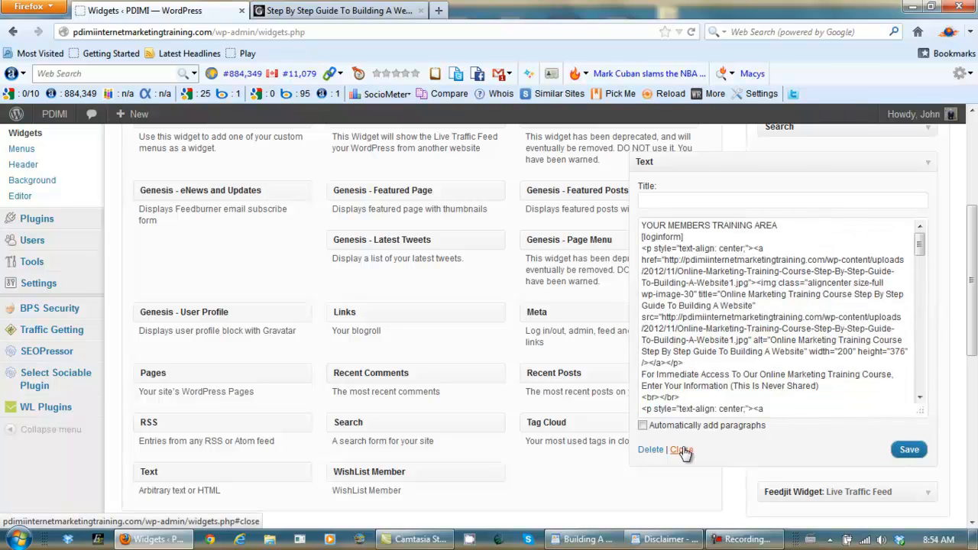
# Reload the live home page and examine the members area buttons below the sidebar's sign-up form.
pyautogui.click(357, 9)
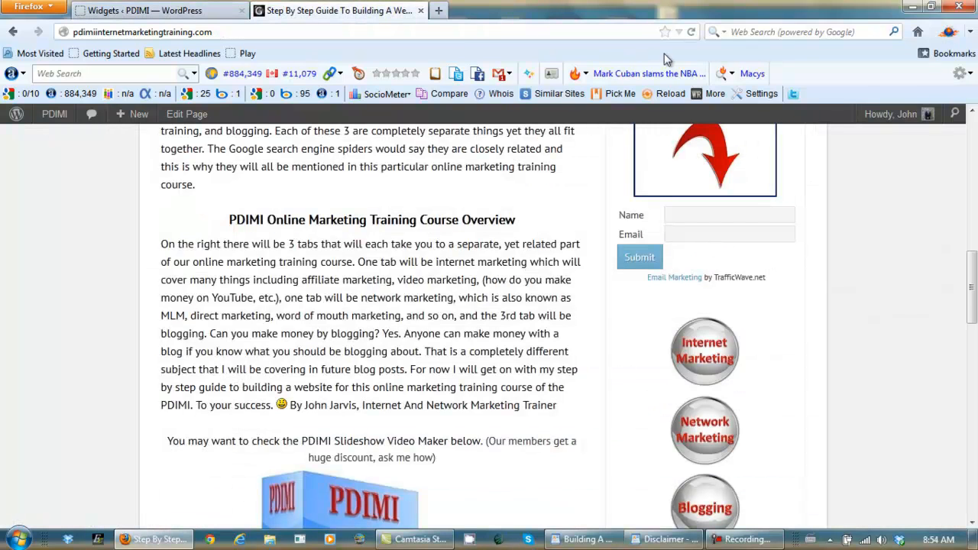
pyautogui.click(691, 32)
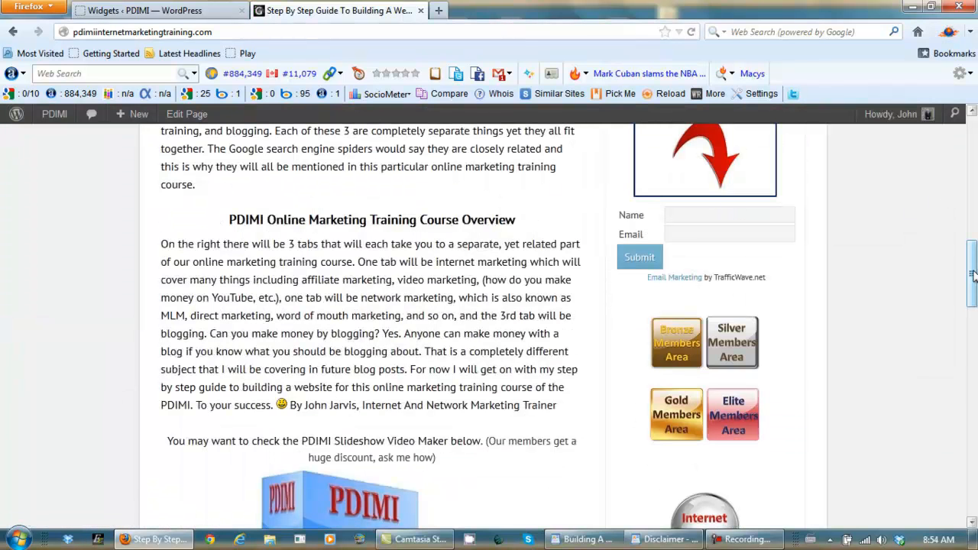
pyautogui.moveTo(974, 277)
pyautogui.mouseDown()
pyautogui.moveTo(974, 331)
pyautogui.moveTo(973, 157)
pyautogui.moveTo(973, 289)
pyautogui.mouseUp()
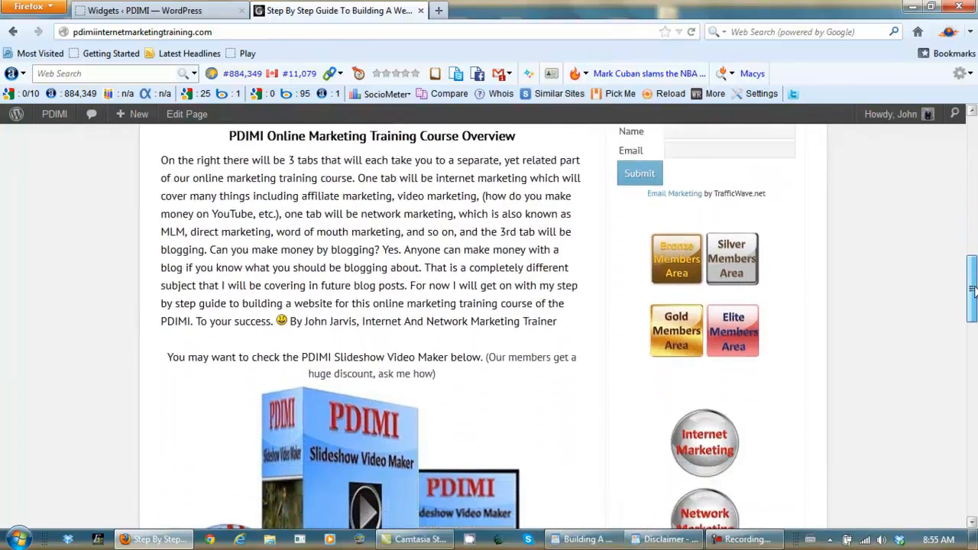
# Open the Bronze, Silver, Gold and Elite Members Area pages from their sidebar buttons on the home page.
pyautogui.click(676, 257)
pyautogui.click(368, 12)
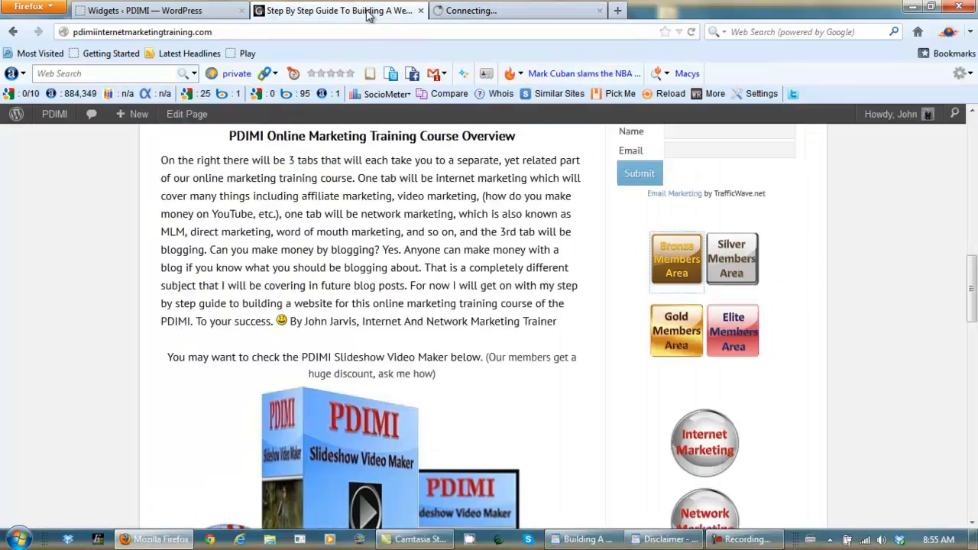
pyautogui.click(721, 250)
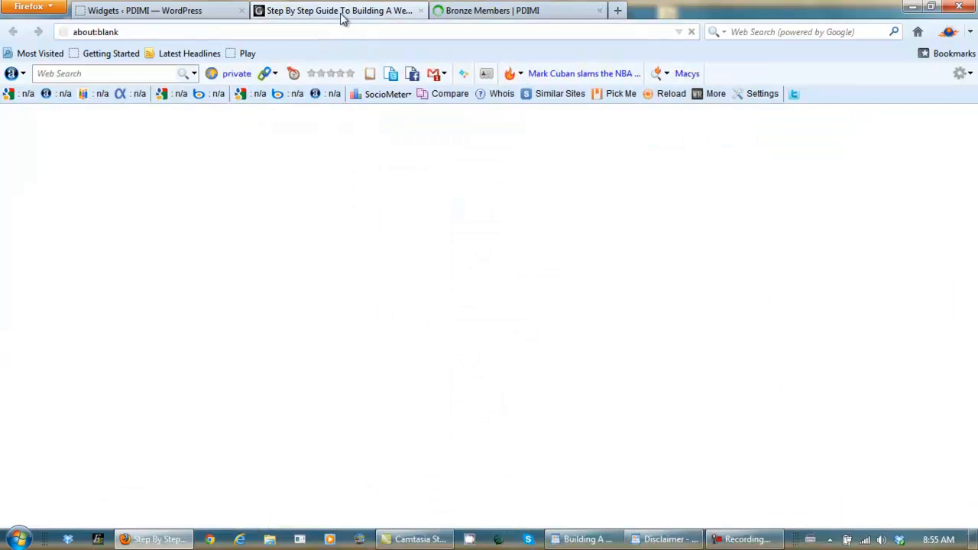
pyautogui.click(342, 17)
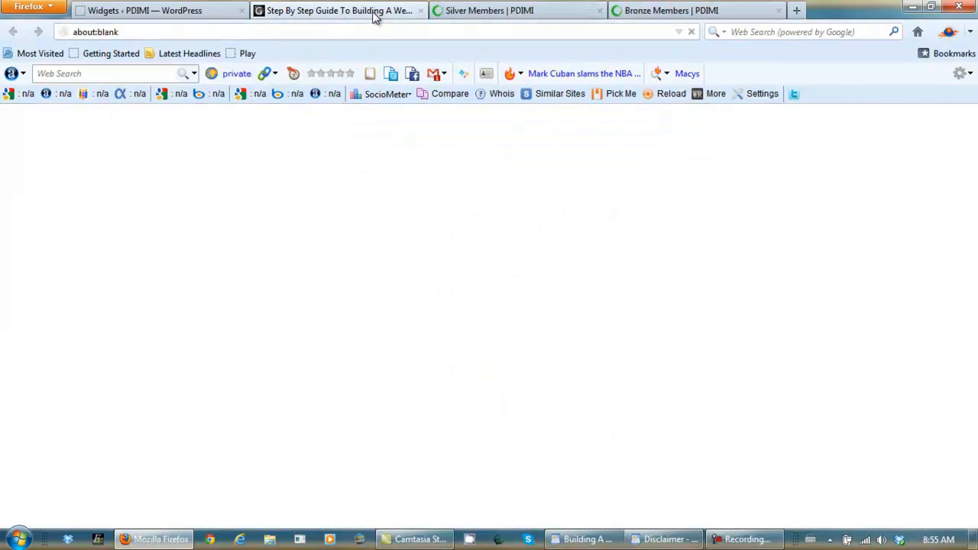
pyautogui.click(373, 14)
pyautogui.click(741, 333)
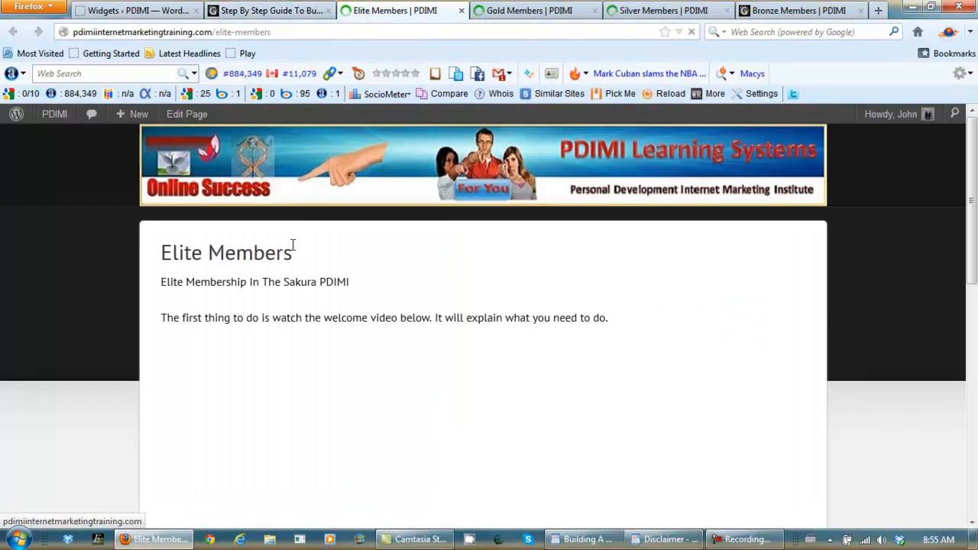
# Check the opened Elite, Gold, Silver and Bronze members pages and close each one.
pyautogui.click(463, 10)
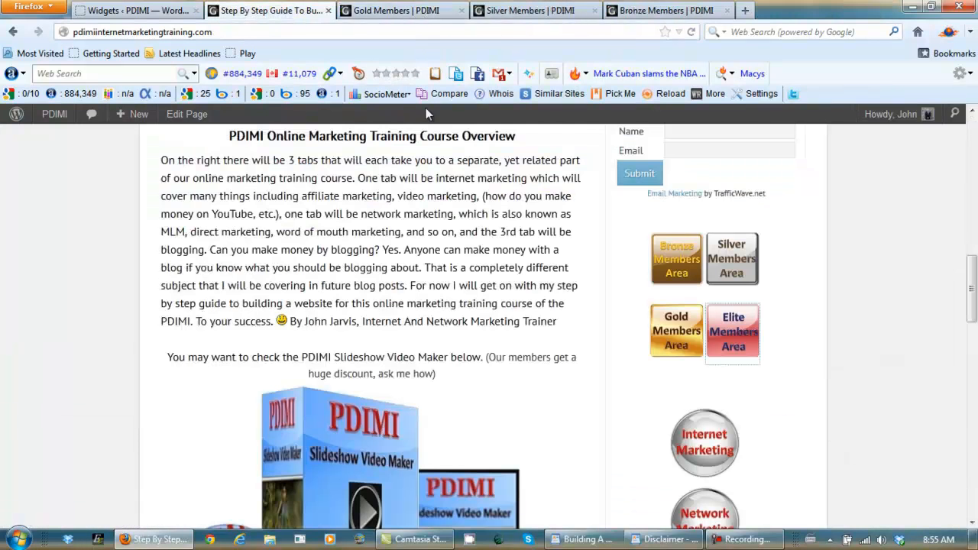
pyautogui.scroll(8, 425, 107)
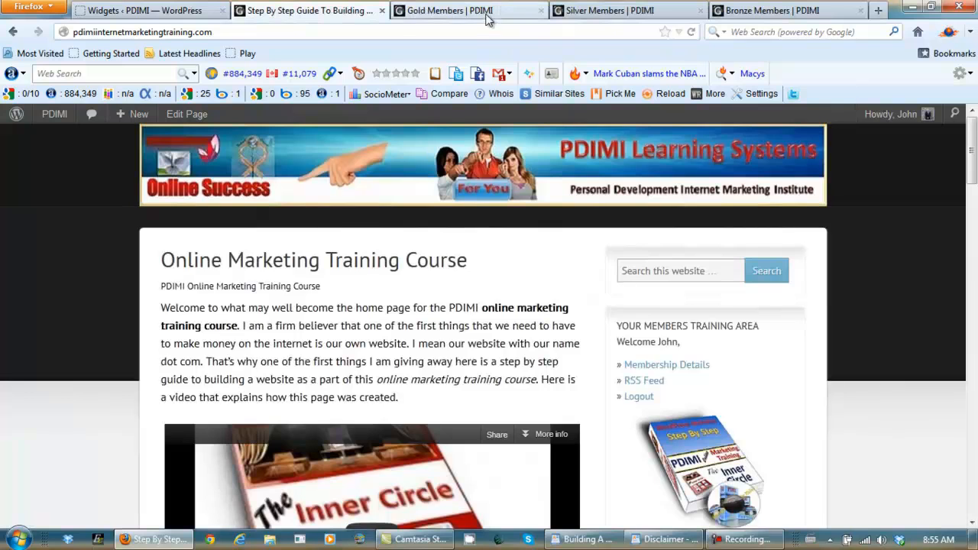
pyautogui.click(487, 16)
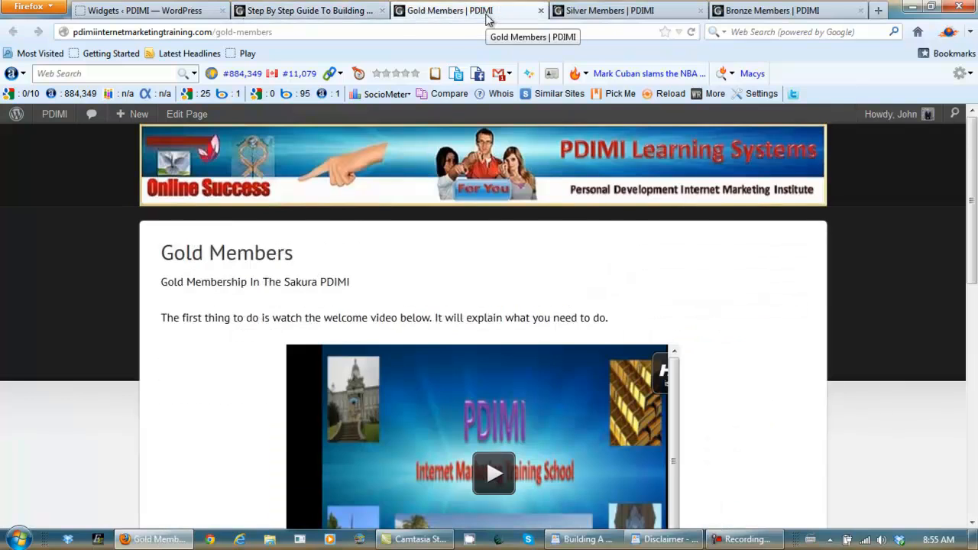
pyautogui.click(541, 12)
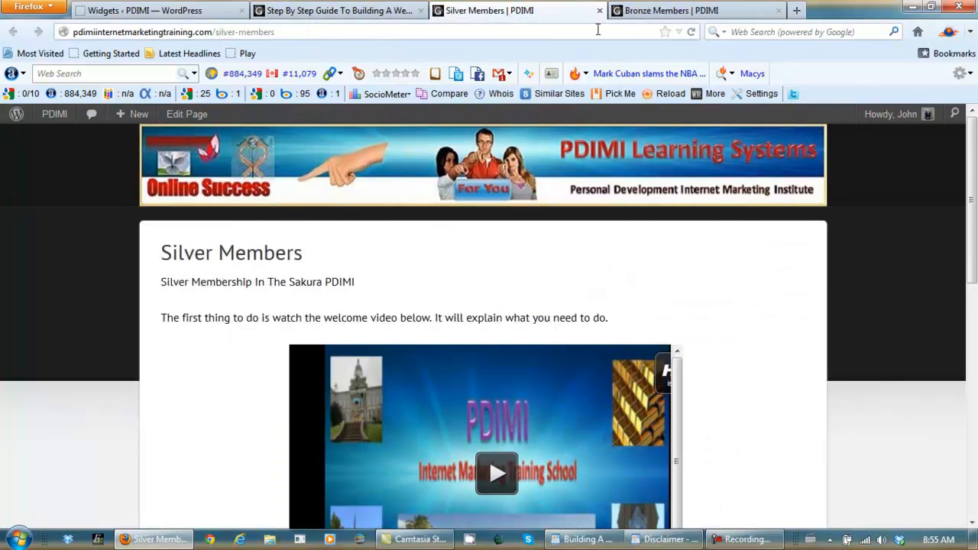
pyautogui.click(599, 10)
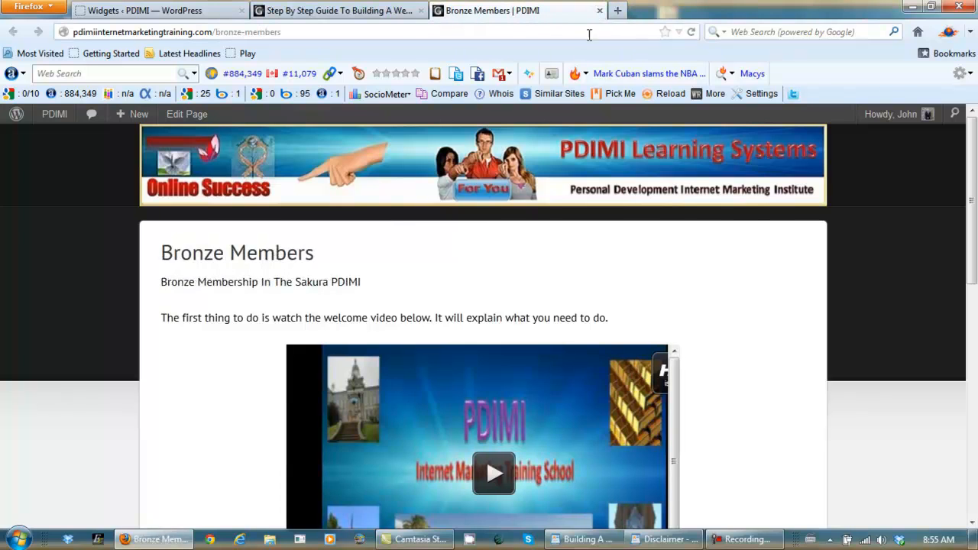
pyautogui.click(600, 10)
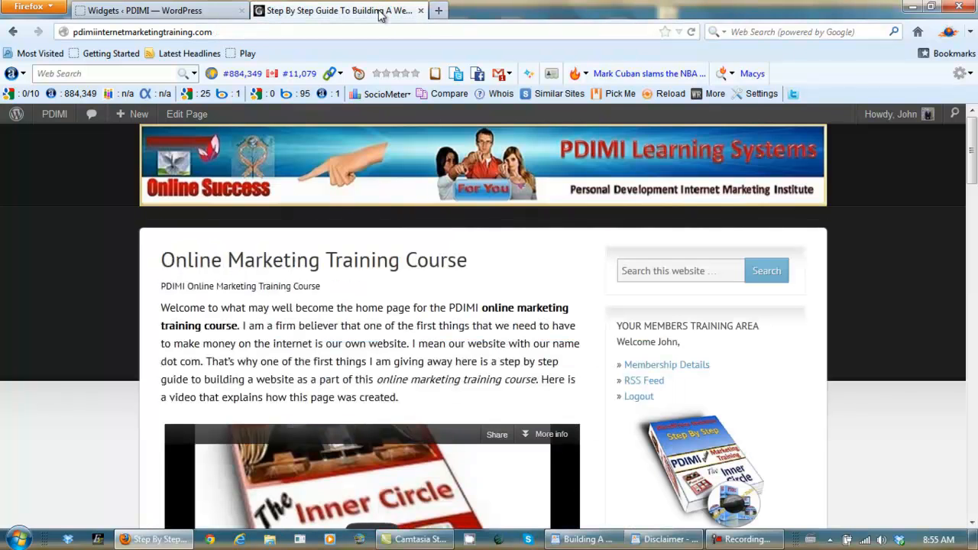
# Switch to Chrome and test the Bronze Members Area button in the sidebar of the logged-out home page.
pyautogui.moveTo(973, 178)
pyautogui.mouseDown()
pyautogui.moveTo(972, 329)
pyautogui.moveTo(974, 174)
pyautogui.mouseUp()
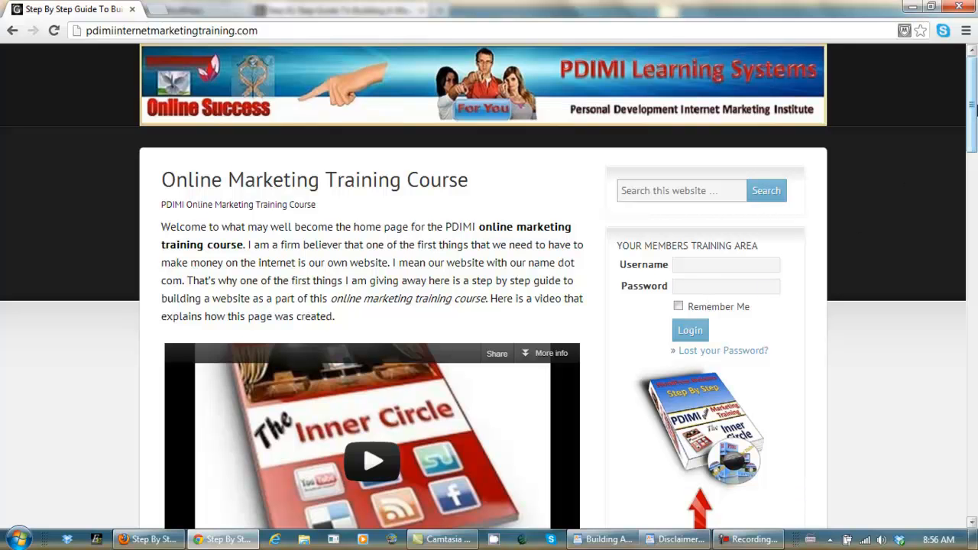
pyautogui.moveTo(974, 107); pyautogui.dragTo(973, 159)
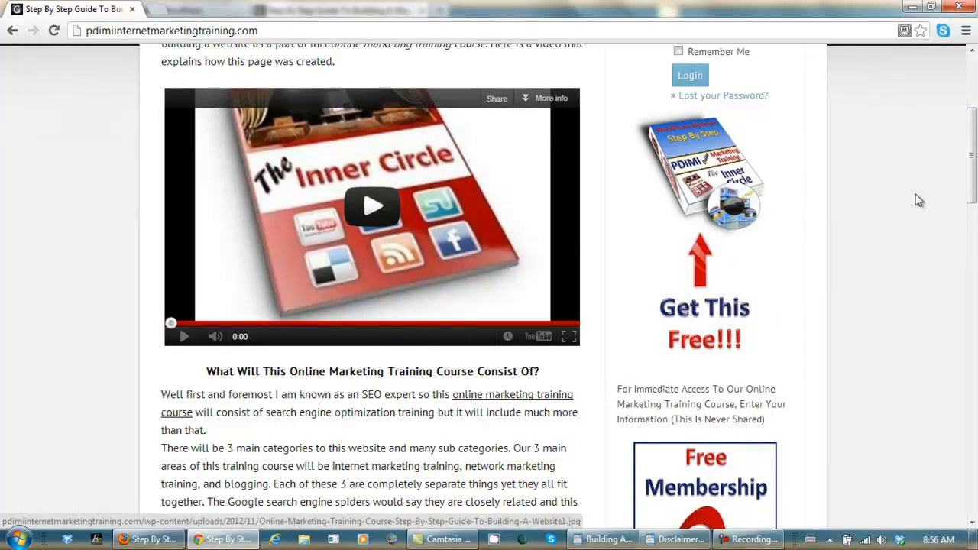
pyautogui.moveTo(973, 147); pyautogui.dragTo(966, 200)
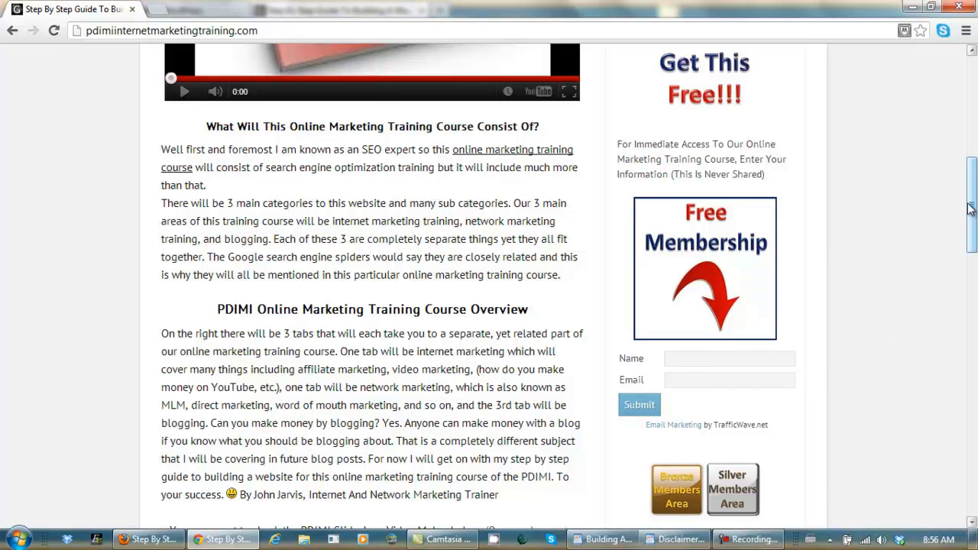
pyautogui.moveTo(971, 208); pyautogui.dragTo(972, 260)
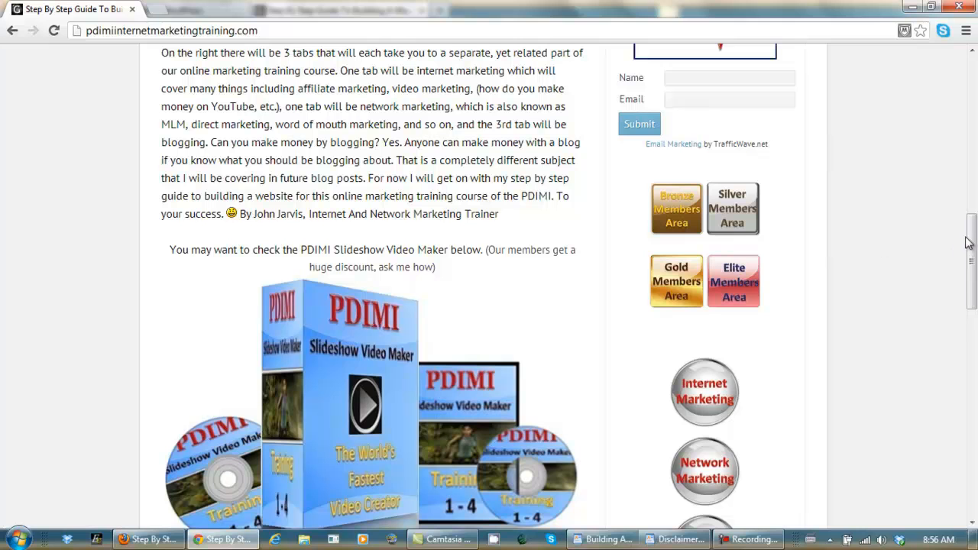
pyautogui.click(673, 207)
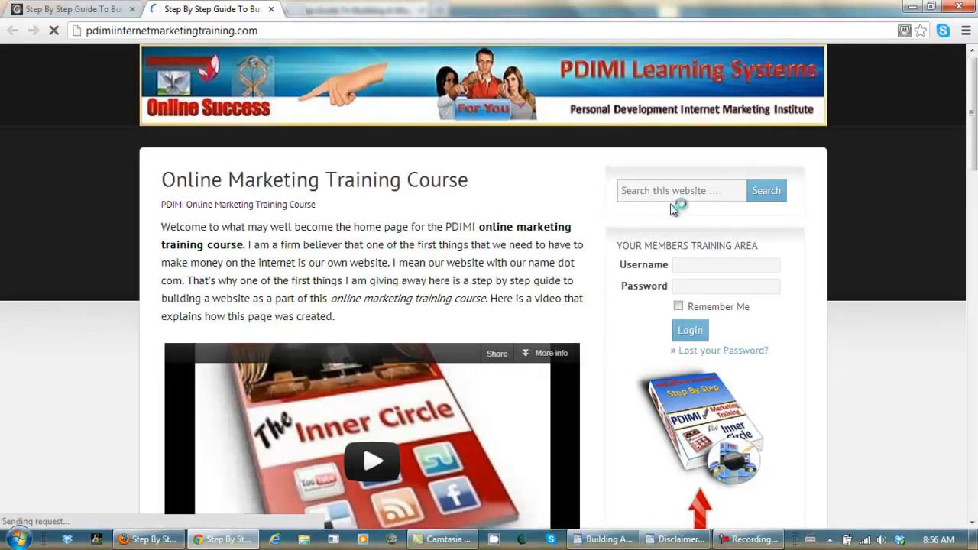
# Look through the logged-out home page from its header down to the footer links and return to the top.
pyautogui.moveTo(971, 107); pyautogui.dragTo(972, 52)
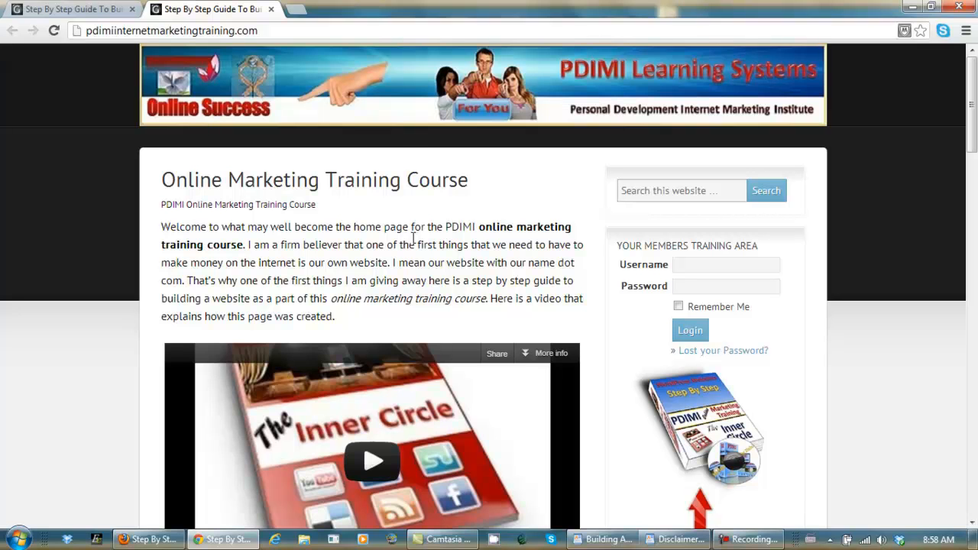
pyautogui.moveTo(973, 100); pyautogui.dragTo(977, 489)
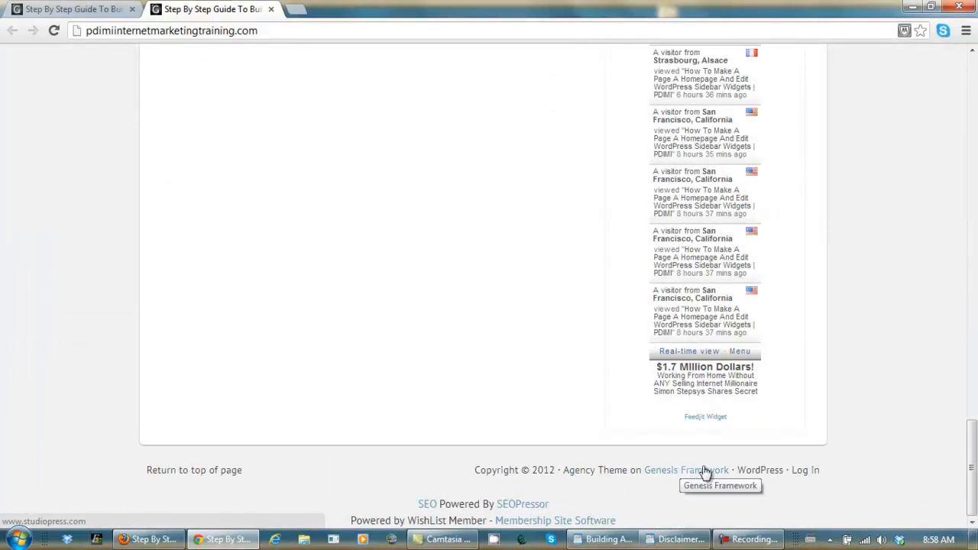
pyautogui.moveTo(967, 444); pyautogui.dragTo(969, 67)
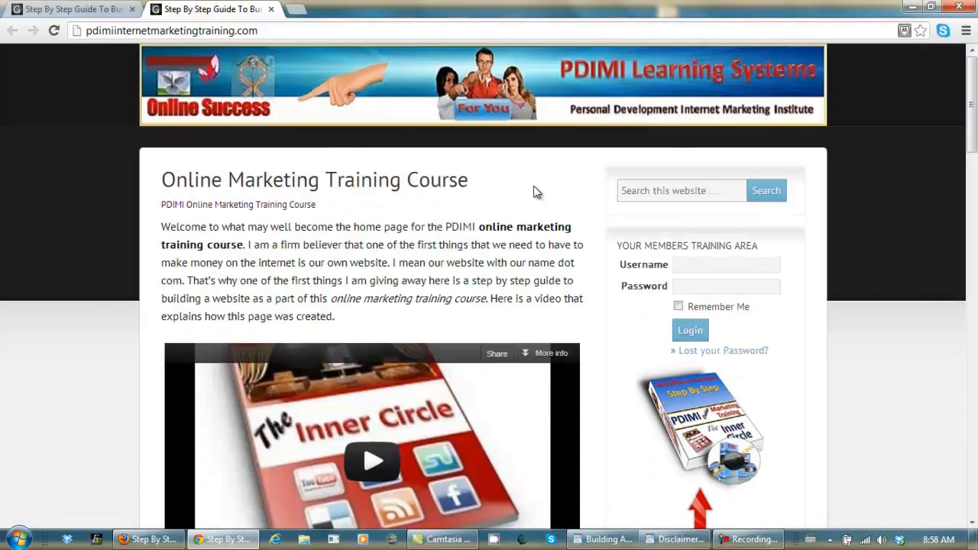